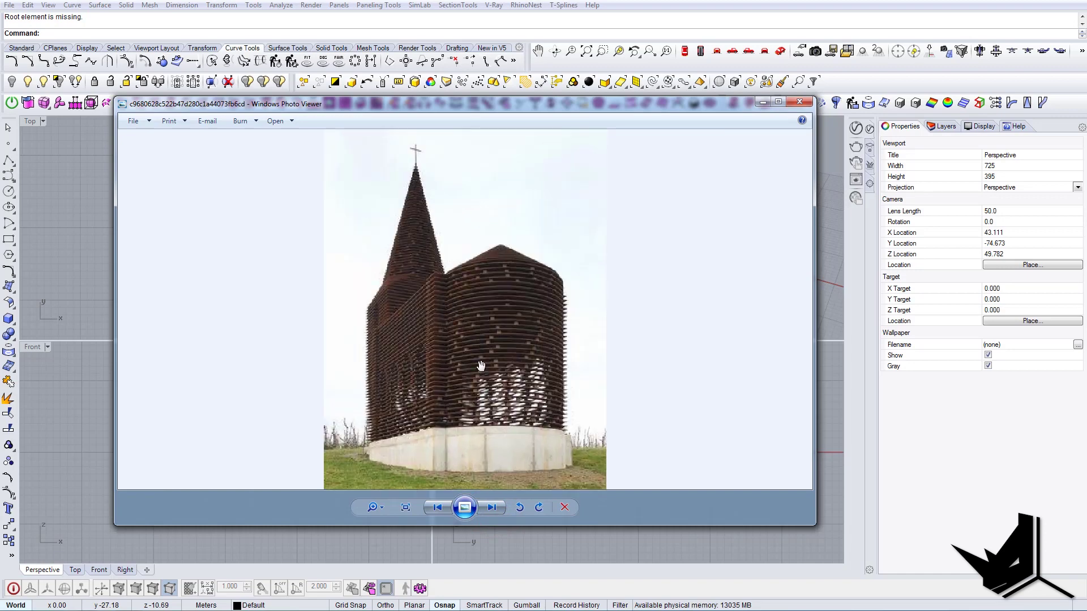
# Look through the reference photos of the slatted church and put the photo viewer away.
pyautogui.scroll(-1, 518, 360)
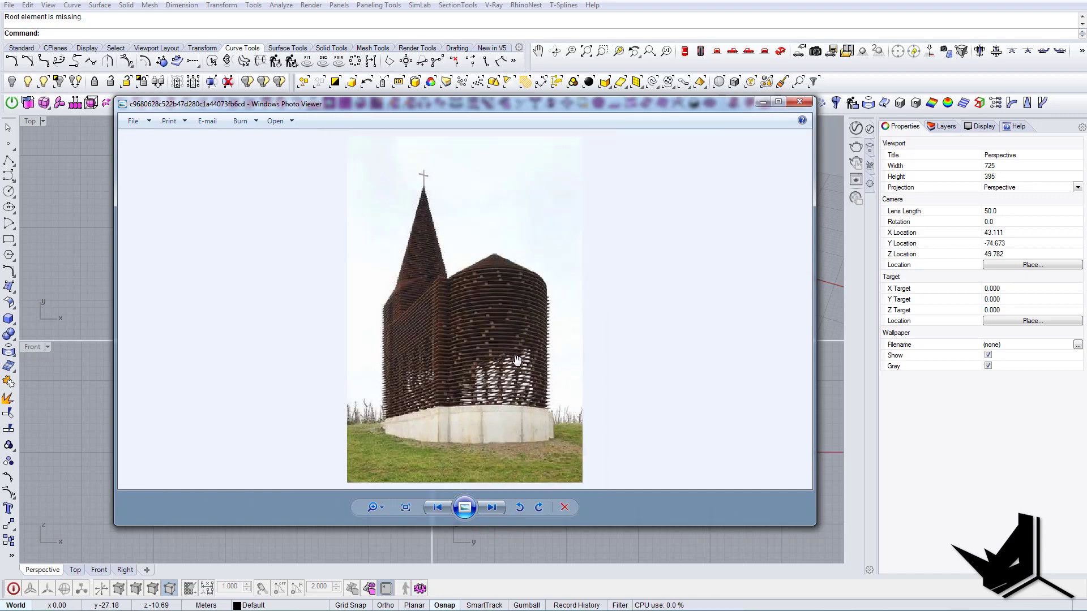
pyautogui.click(493, 507)
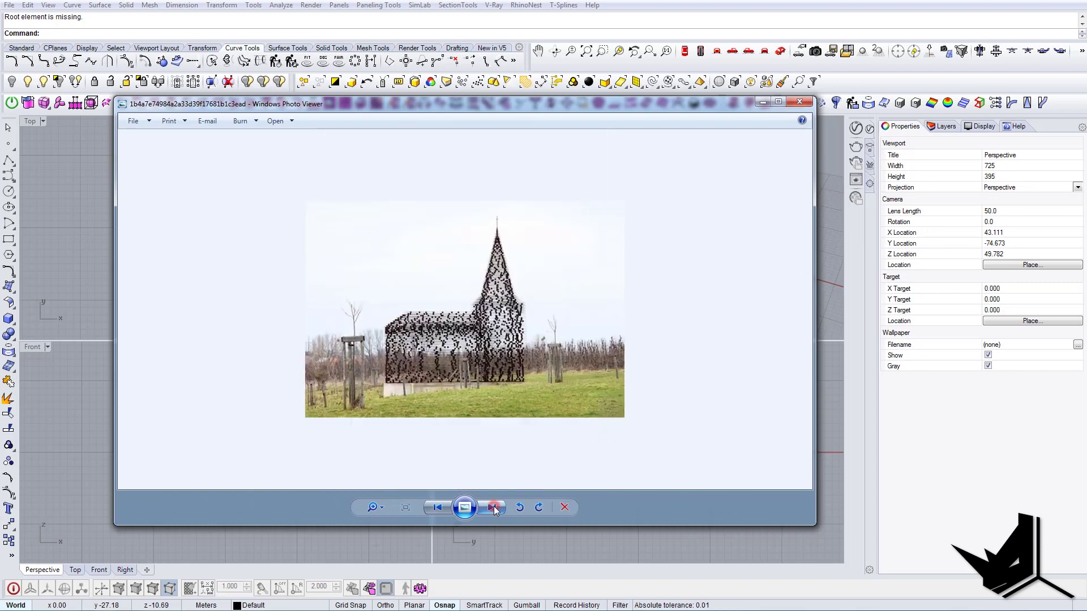
pyautogui.scroll(2, 460, 337)
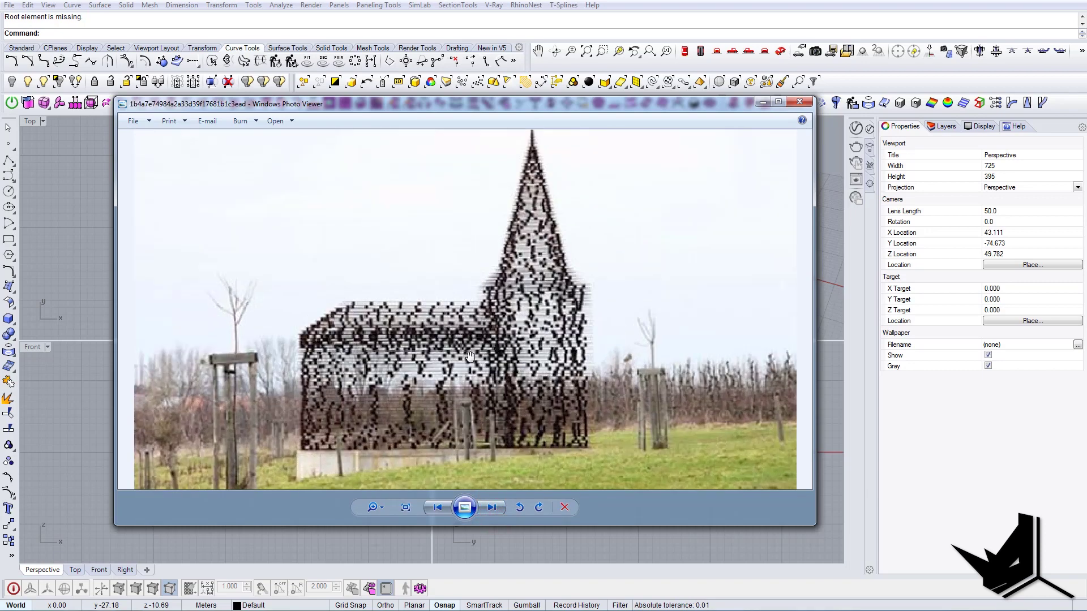
pyautogui.click(493, 508)
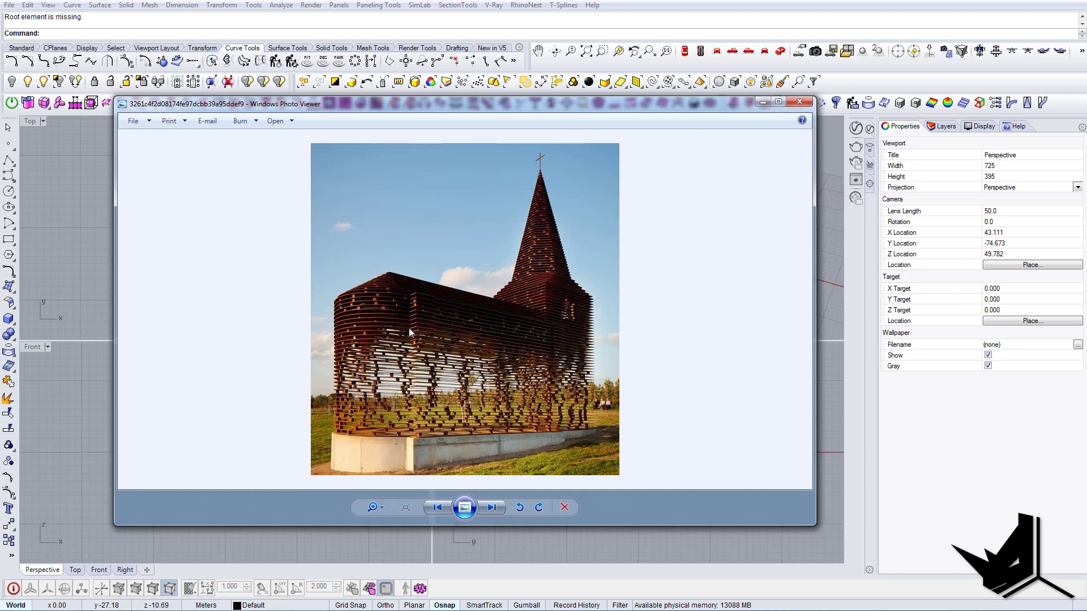
pyautogui.click(758, 104)
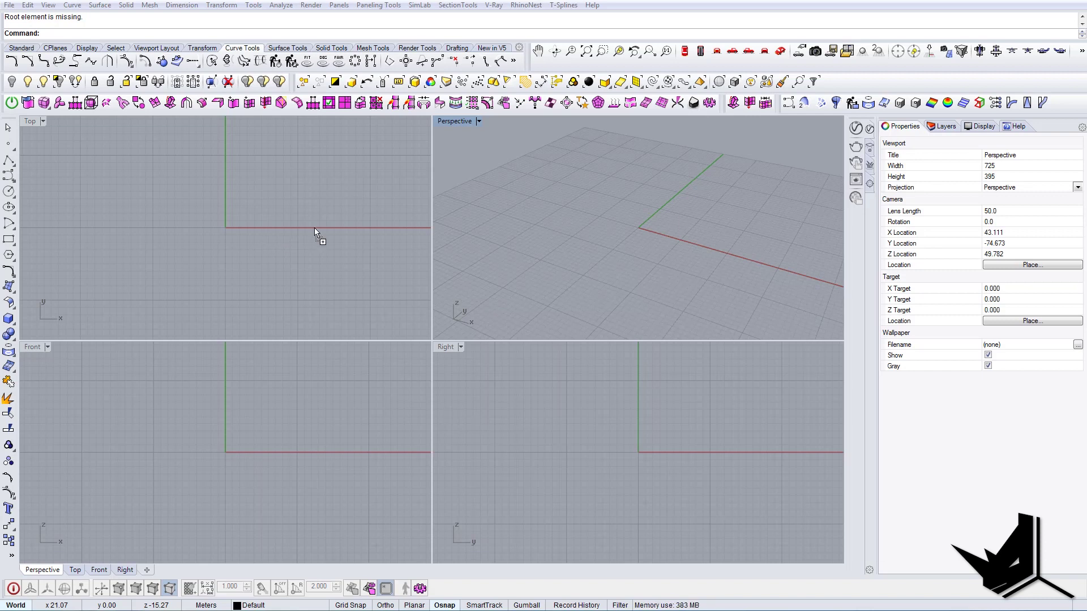
# Insert the church side-view photo as a picture frame in the Front viewport.
pyautogui.moveTo(189, 430); pyautogui.dragTo(189, 430)
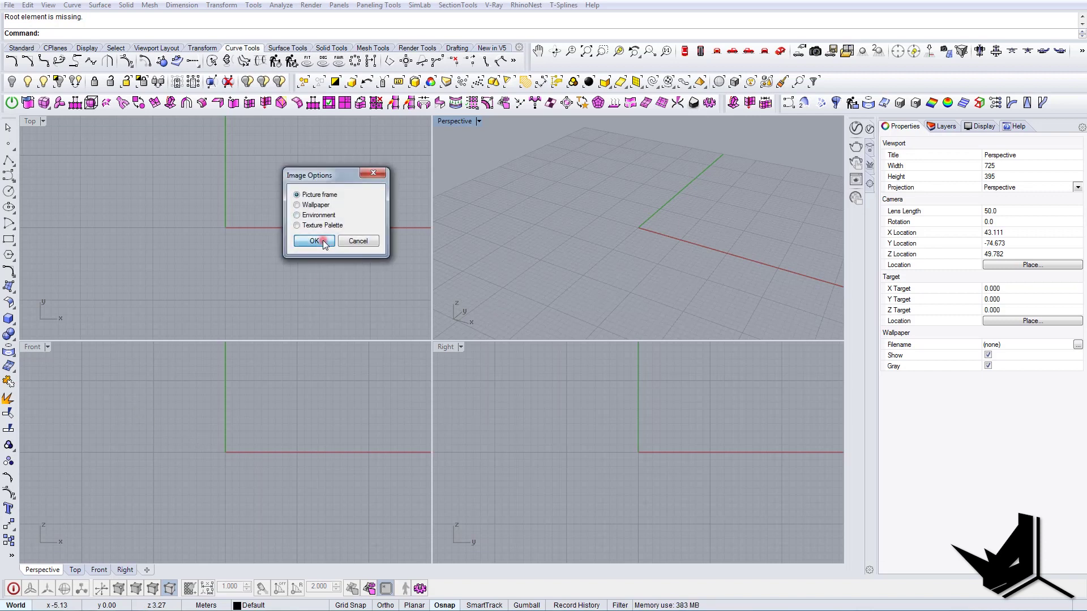
pyautogui.click(324, 242)
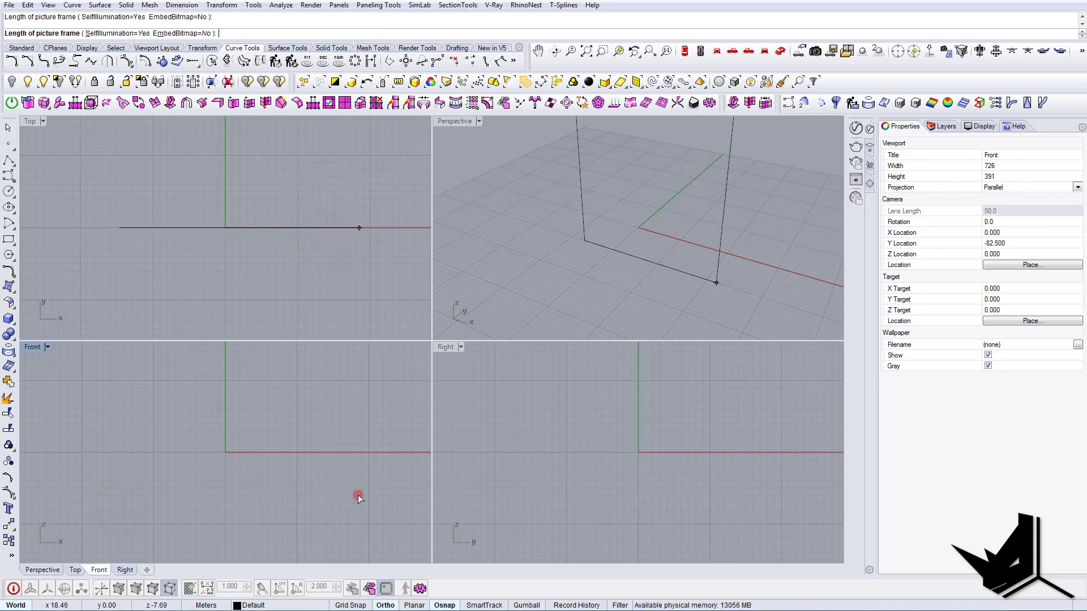
pyautogui.keyDown('shift'); pyautogui.click(358, 495); pyautogui.keyUp('shift')
pyautogui.scroll(-12, 318, 459)
pyautogui.scroll(6, 325, 434)
pyautogui.moveTo(325, 433); pyautogui.dragTo(240, 477, button='right')
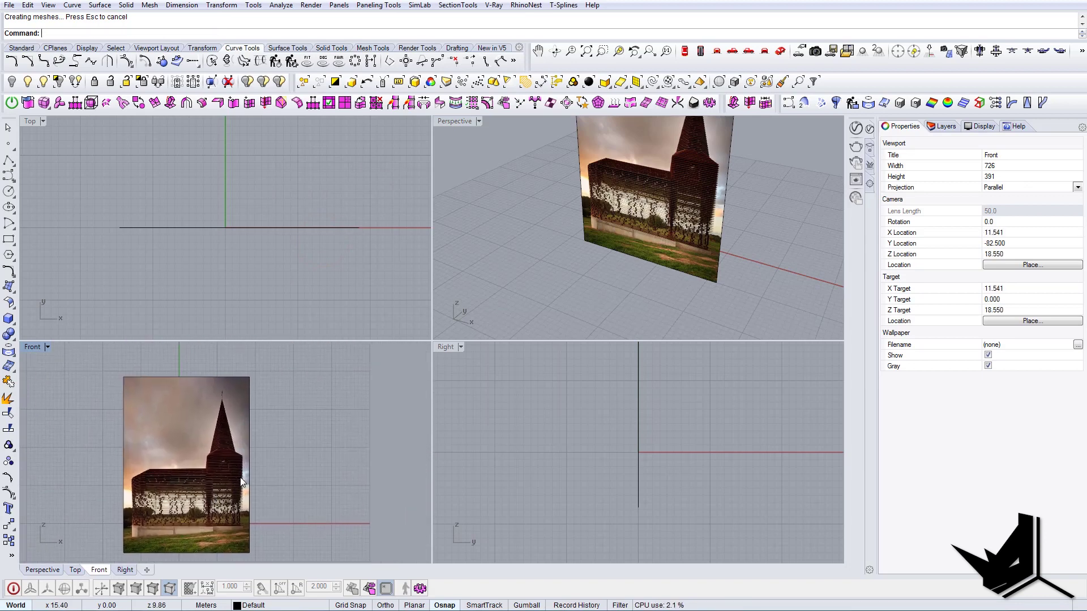
pyautogui.moveTo(731, 271); pyautogui.dragTo(607, 286, button='right')
# Turn on the Gumball in the enlarged Perspective view and move the picture frame along negative X, clear of the origin.
pyautogui.click(674, 235)
pyautogui.doubleClick(446, 121)
pyautogui.scroll(-4, 518, 400)
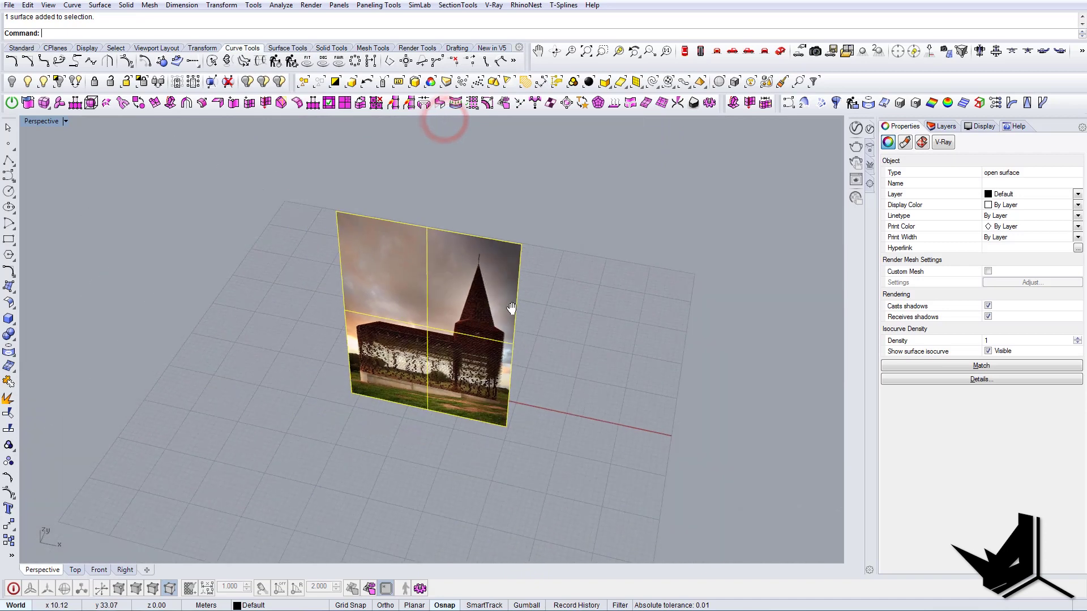
pyautogui.click(526, 605)
pyautogui.moveTo(472, 371); pyautogui.dragTo(324, 332)
pyautogui.moveTo(468, 369); pyautogui.dragTo(430, 376, button='right')
# Draw a 20 m reference line from 0,0,0 along the X axis.
pyautogui.write('line')
pyautogui.press('Return')
pyautogui.write('0')
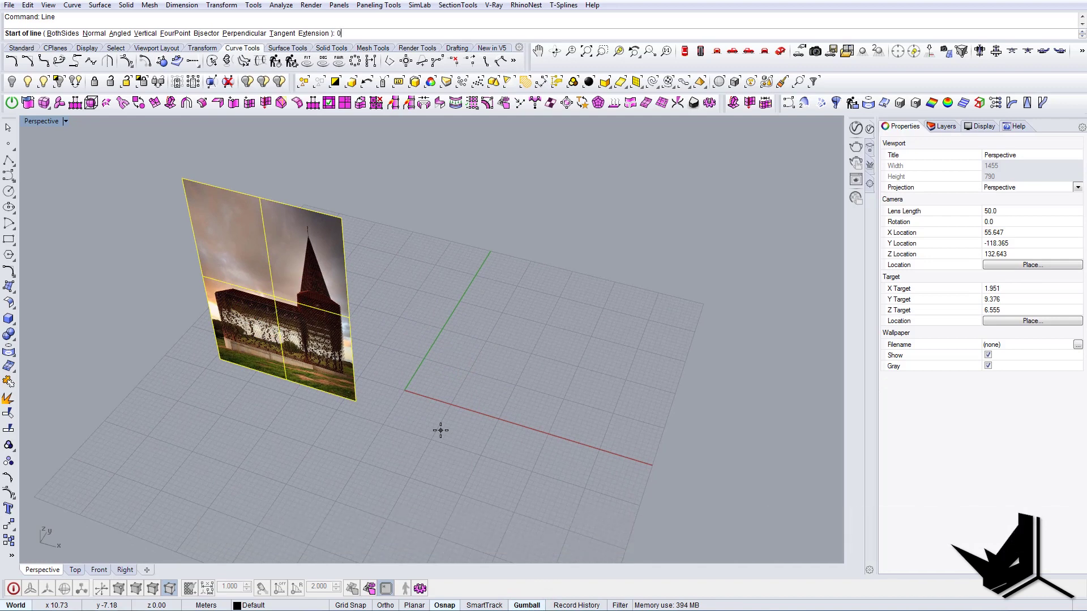
pyautogui.press('F8')
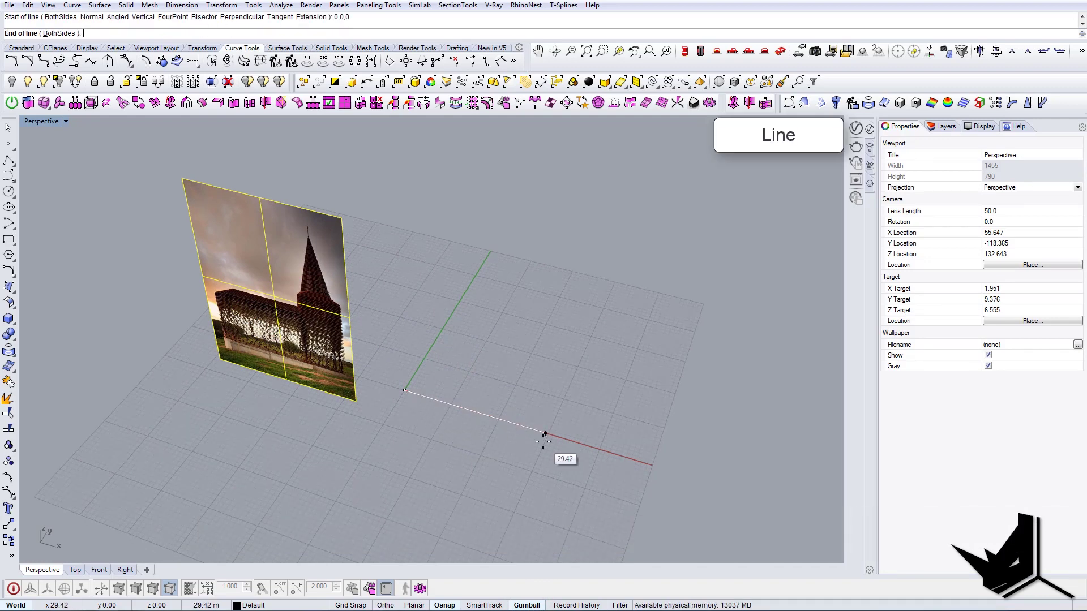
pyautogui.write('20')
pyautogui.press('Return')
# Move the picture frame back over the reference line and scale it down, using the line as the size reference.
pyautogui.moveTo(382, 352); pyautogui.dragTo(440, 366, button='right')
pyautogui.moveTo(435, 305); pyautogui.dragTo(614, 336)
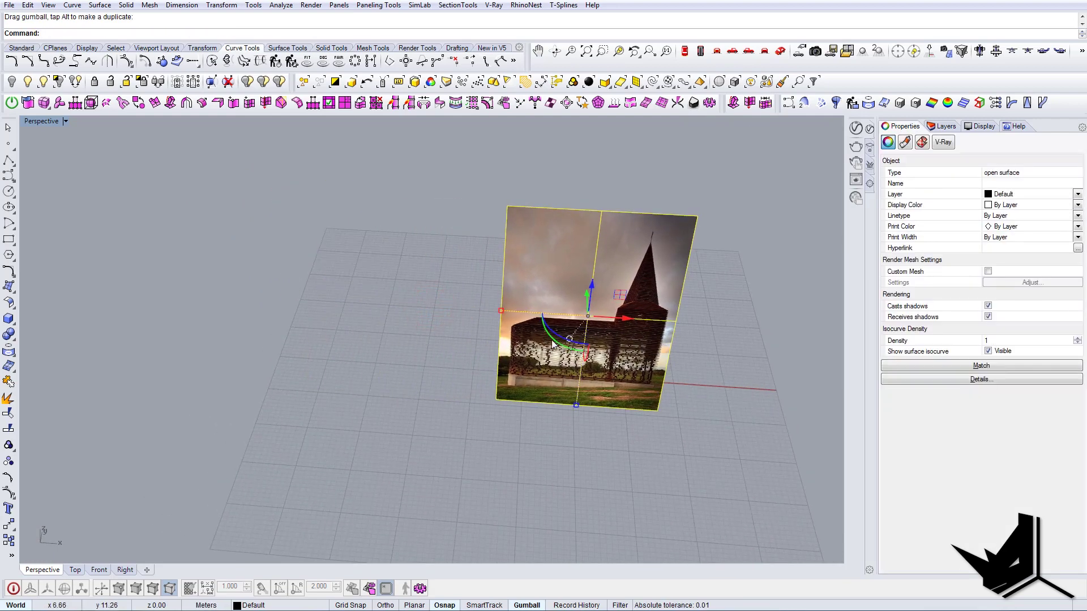
pyautogui.moveTo(502, 310); pyautogui.dragTo(519, 312)
pyautogui.hotkey('ctrl', 'z')
pyautogui.moveTo(591, 366); pyautogui.dragTo(399, 425, button='right')
pyautogui.click(476, 427)
pyautogui.click(341, 394)
pyautogui.moveTo(393, 419); pyautogui.dragTo(352, 407)
pyautogui.click(440, 441)
pyautogui.moveTo(445, 468); pyautogui.dragTo(524, 327, button='right')
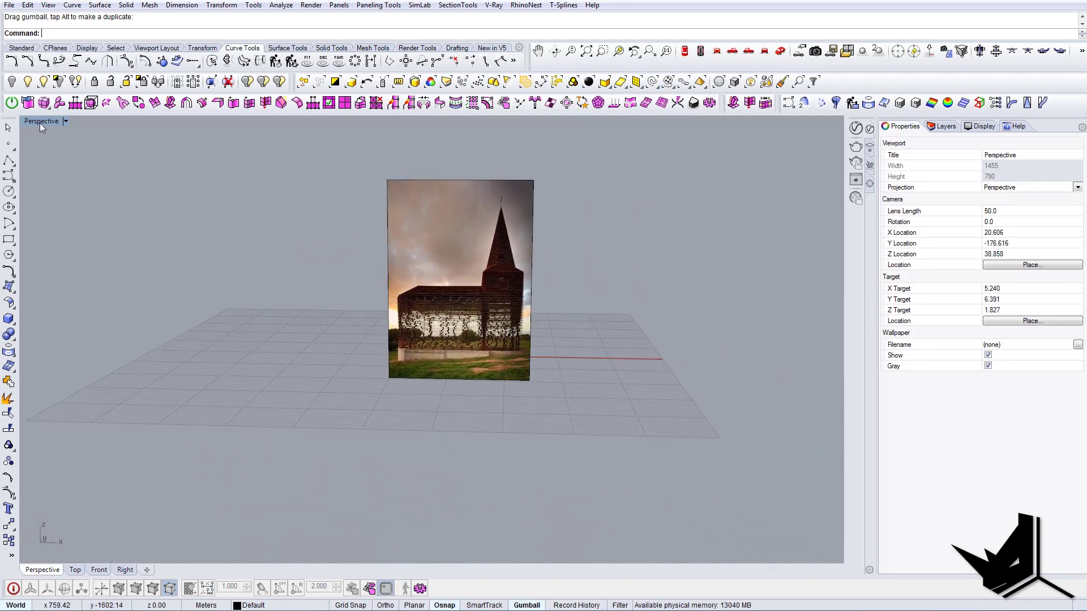
# In the enlarged Front view, adjust the transparency of the picture frame's material.
pyautogui.doubleClick(40, 122)
pyautogui.doubleClick(32, 349)
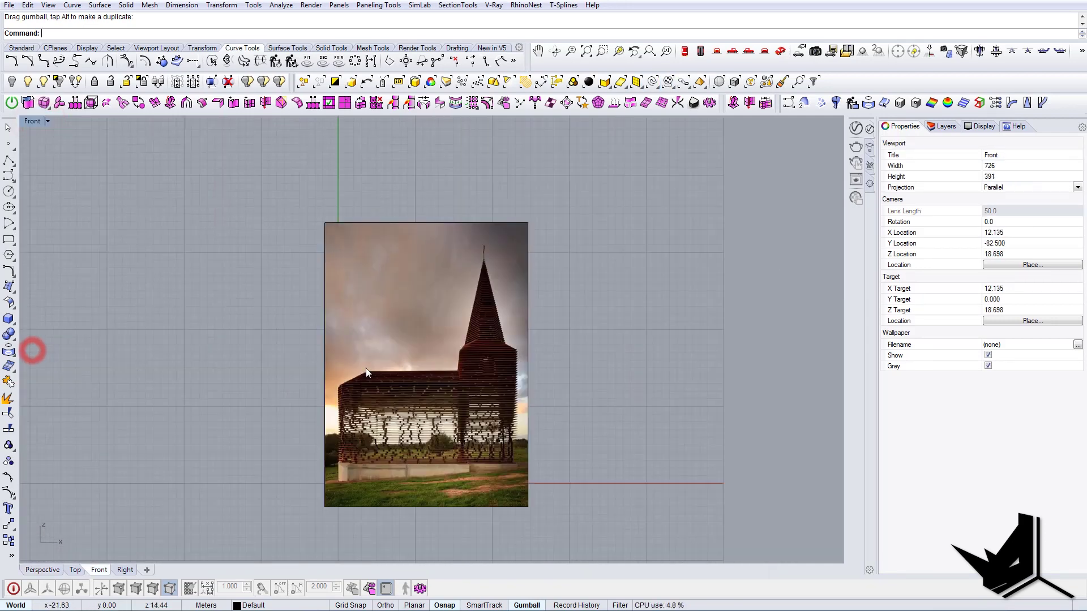
pyautogui.click(449, 283)
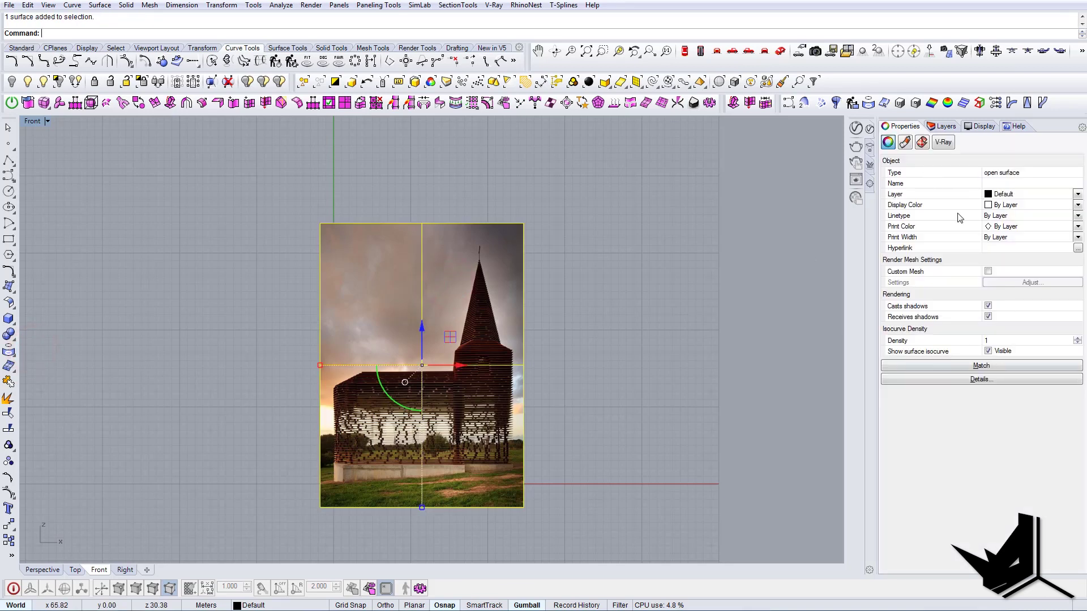
pyautogui.click(921, 143)
pyautogui.click(907, 145)
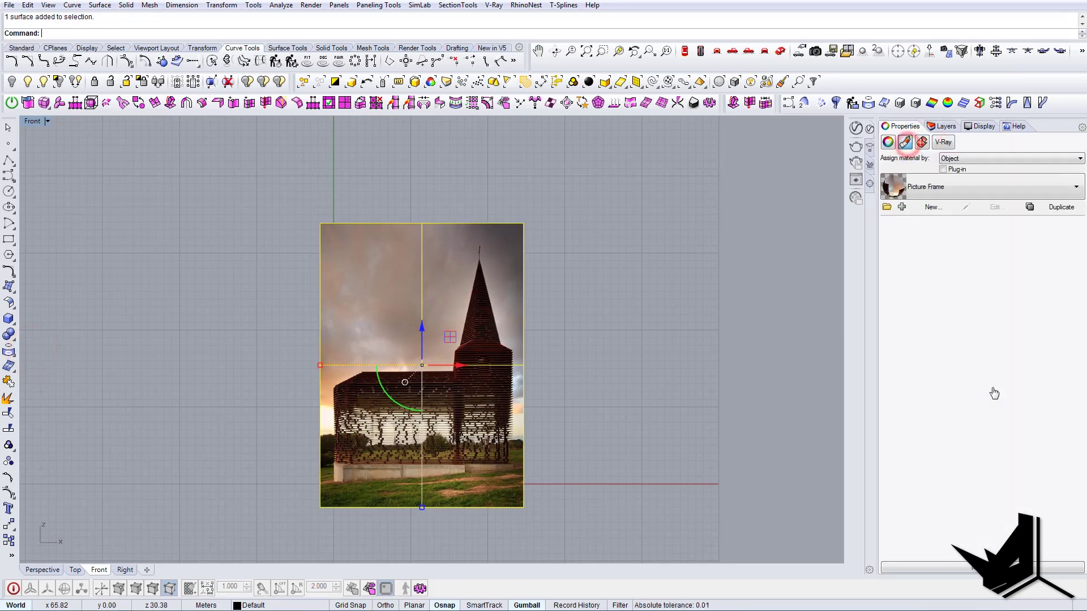
pyautogui.moveTo(975, 316); pyautogui.dragTo(984, 320)
# Lock the picture frame so it stays fixed as a tracing background.
pyautogui.click(607, 370)
pyautogui.click(476, 313)
pyautogui.write('Lock')
pyautogui.press('Return')
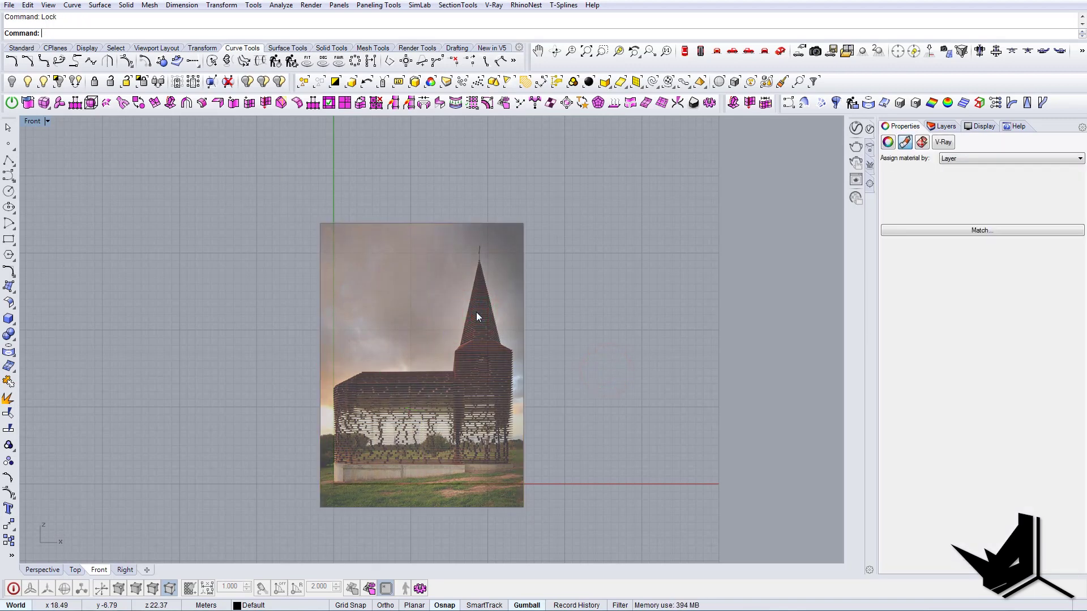
pyautogui.moveTo(587, 347); pyautogui.dragTo(592, 295, button='right')
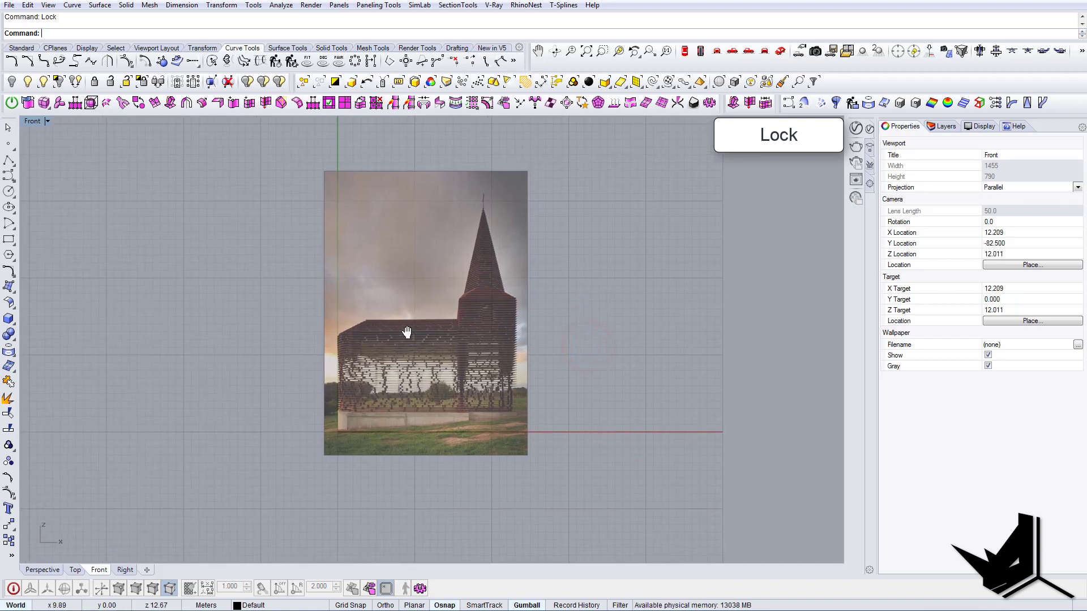
# Draw a horizontal guide line across the photo and move it up to the top edge of the church's concrete base.
pyautogui.moveTo(408, 332); pyautogui.dragTo(396, 326, button='right')
pyautogui.write('Line')
pyautogui.press('Return')
pyautogui.scroll(2, 277, 398)
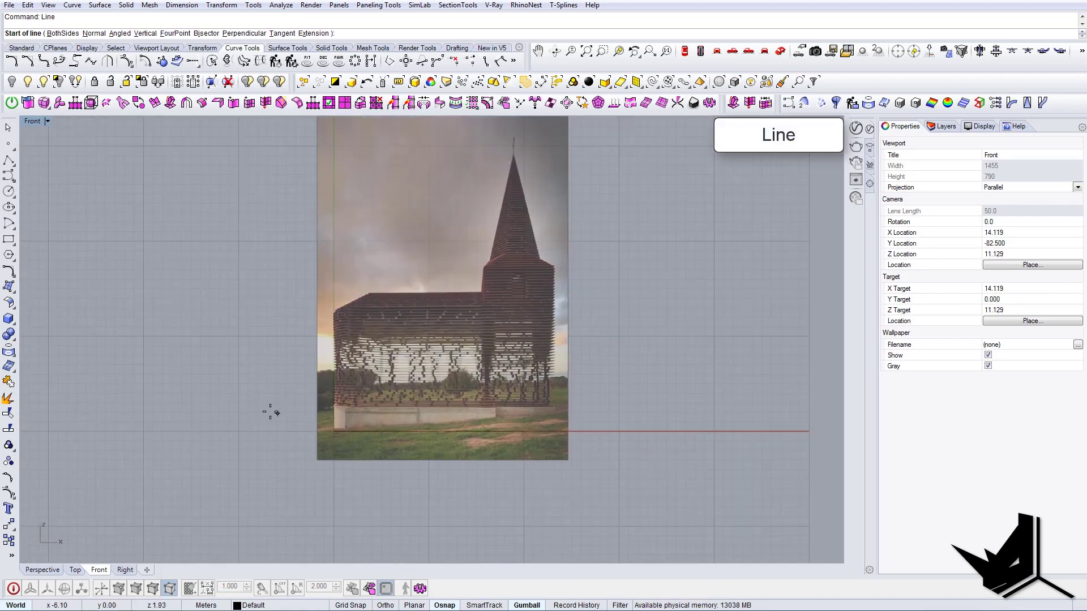
pyautogui.click(678, 393)
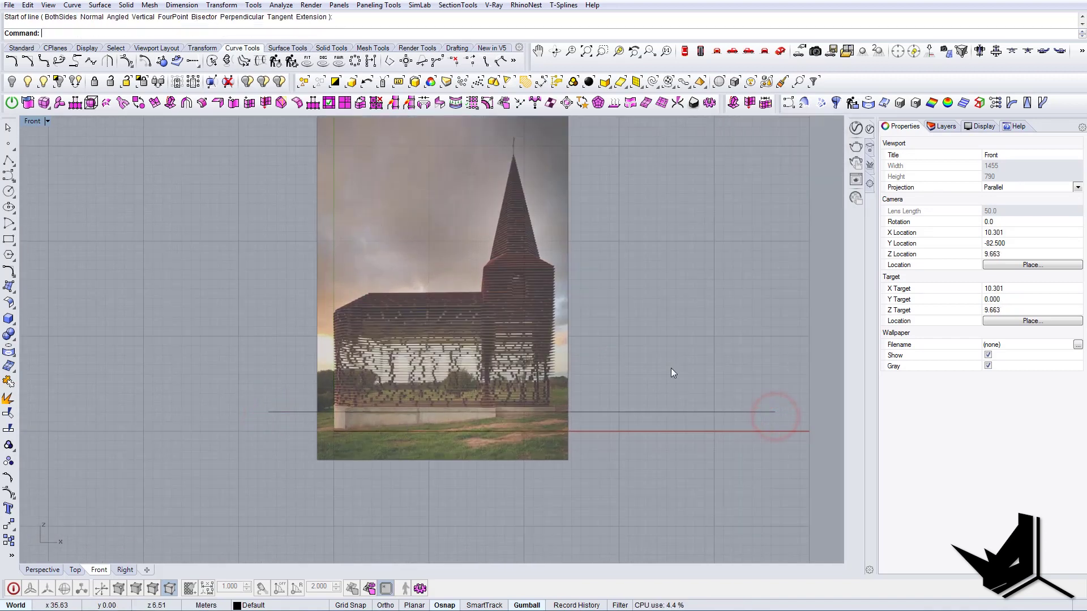
pyautogui.click(498, 411)
pyautogui.moveTo(522, 378); pyautogui.dragTo(523, 373)
pyautogui.moveTo(551, 364); pyautogui.dragTo(624, 407, button='right')
pyautogui.moveTo(786, 415); pyautogui.dragTo(736, 461)
pyautogui.moveTo(711, 453); pyautogui.dragTo(669, 463, button='right')
# Copy the horizontal guide line up to the nave's eave and ridge.
pyautogui.keyDown('alt'); pyautogui.moveTo(549, 332); pyautogui.dragTo(549, 316); pyautogui.keyUp('alt')
pyautogui.moveTo(577, 347); pyautogui.dragTo(571, 377, button='right')
pyautogui.moveTo(691, 358); pyautogui.dragTo(662, 416)
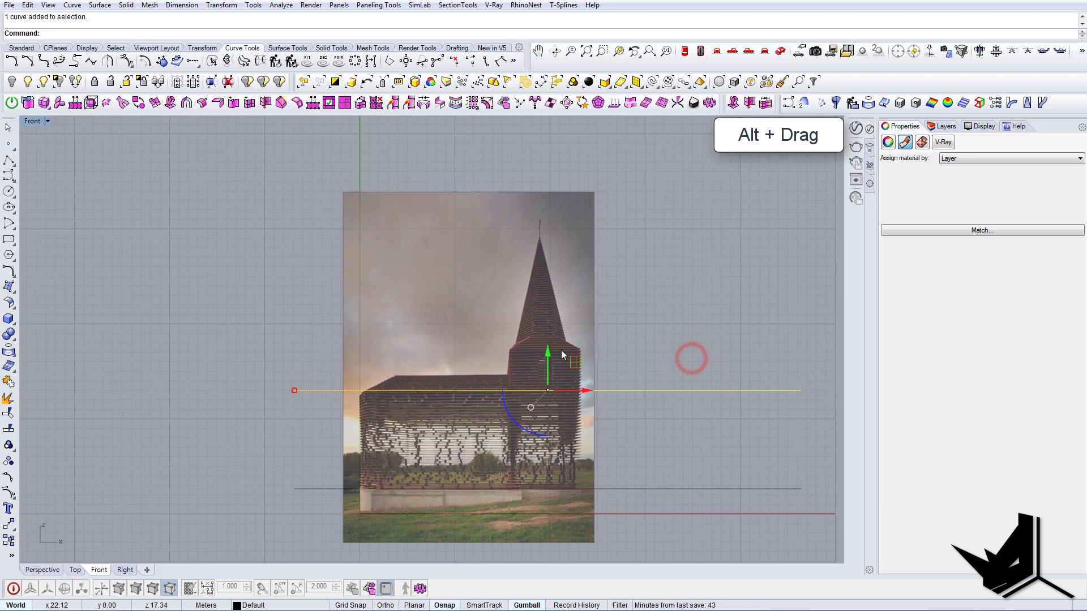
pyautogui.keyDown('alt'); pyautogui.moveTo(543, 332); pyautogui.dragTo(542, 326); pyautogui.keyUp('alt')
# Place vertical guide lines at the tower's sides and slanted ones along the spire's edges.
pyautogui.click(601, 318)
pyautogui.moveTo(599, 318); pyautogui.dragTo(560, 284, button='right')
pyautogui.moveTo(299, 362); pyautogui.dragTo(511, 362, button='right')
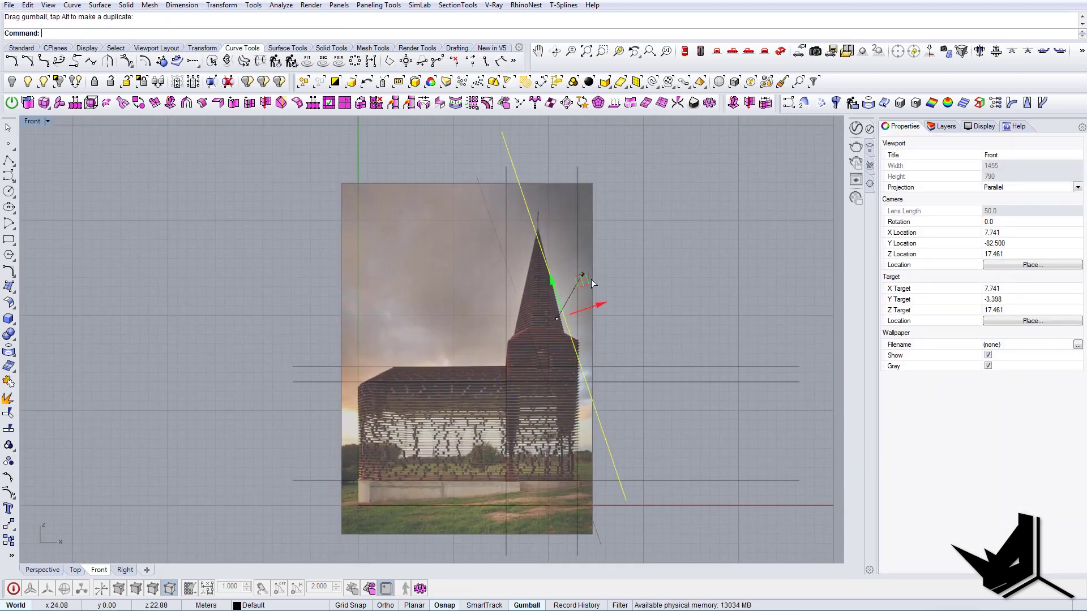
pyautogui.moveTo(626, 352); pyautogui.dragTo(569, 307)
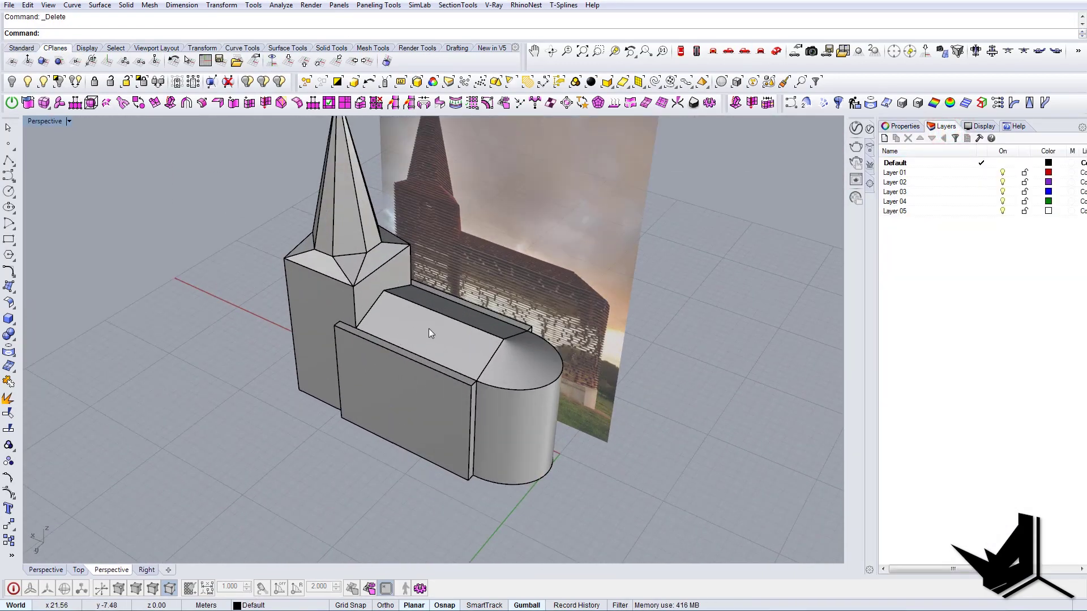
# Delete the reference picture beside the finished church model.
pyautogui.moveTo(429, 329); pyautogui.dragTo(452, 347, button='right')
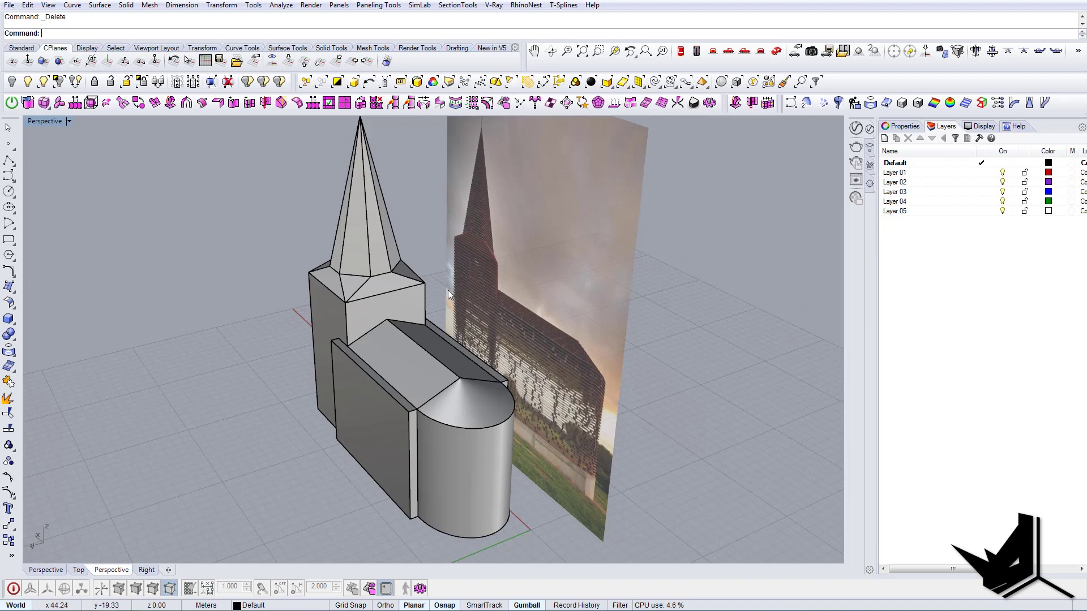
pyautogui.keyDown('shift'); pyautogui.moveTo(458, 266); pyautogui.dragTo(470, 279, button='right'); pyautogui.keyUp('shift')
pyautogui.keyDown('shift'); pyautogui.moveTo(562, 242); pyautogui.dragTo(551, 256, button='right'); pyautogui.keyUp('shift')
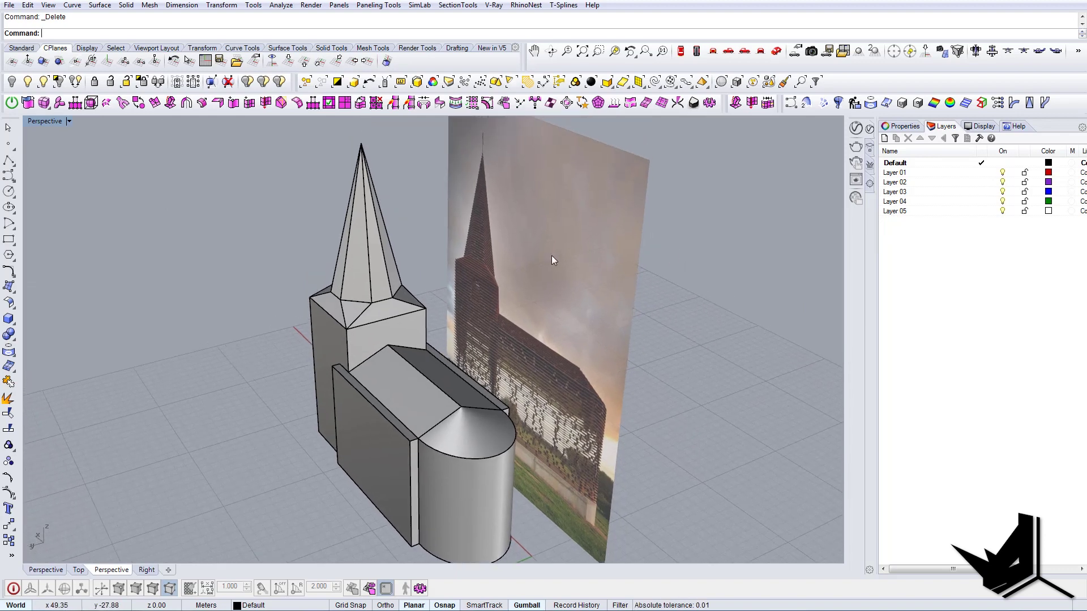
pyautogui.click(904, 127)
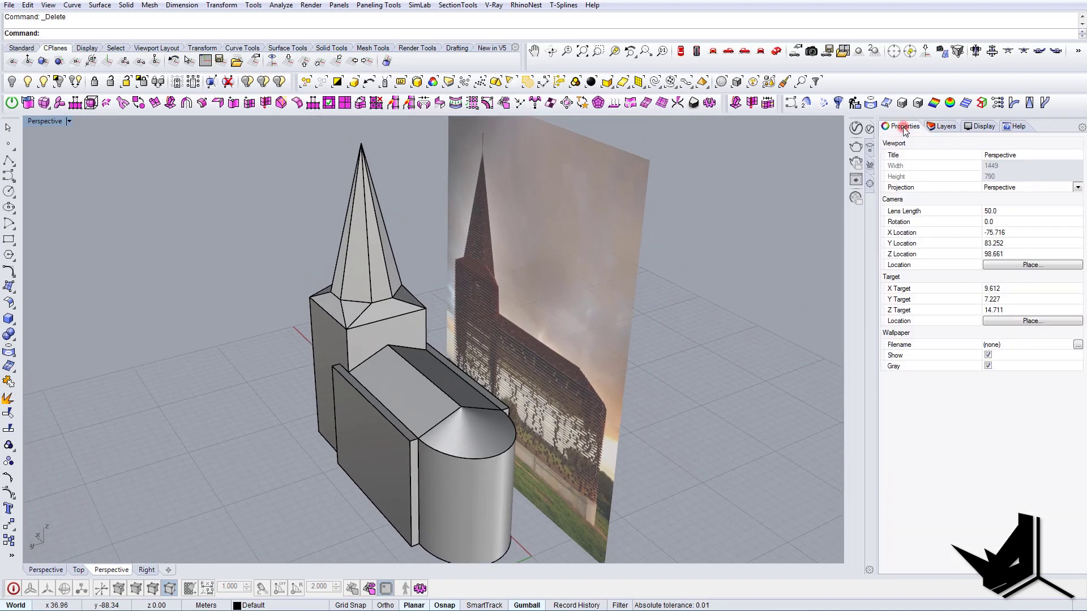
pyautogui.click(541, 206)
pyautogui.press('Delete')
pyautogui.moveTo(515, 266); pyautogui.dragTo(323, 242, button='right')
# Boolean-union all the church's solids into one polysurface, run the MAF command on it and check the result.
pyautogui.moveTo(524, 448); pyautogui.dragTo(527, 452)
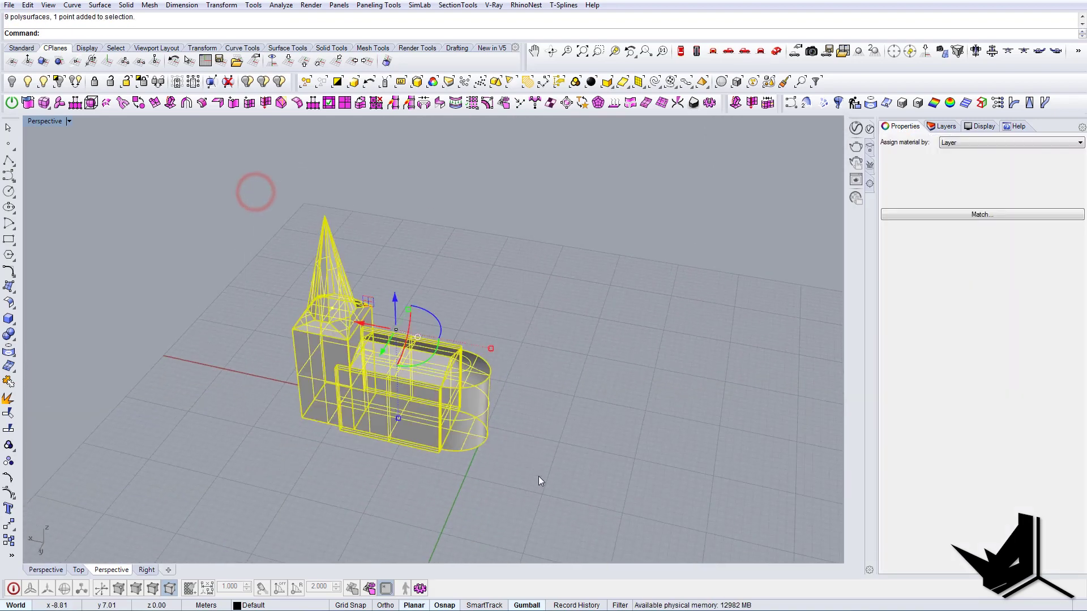
pyautogui.press('Return')
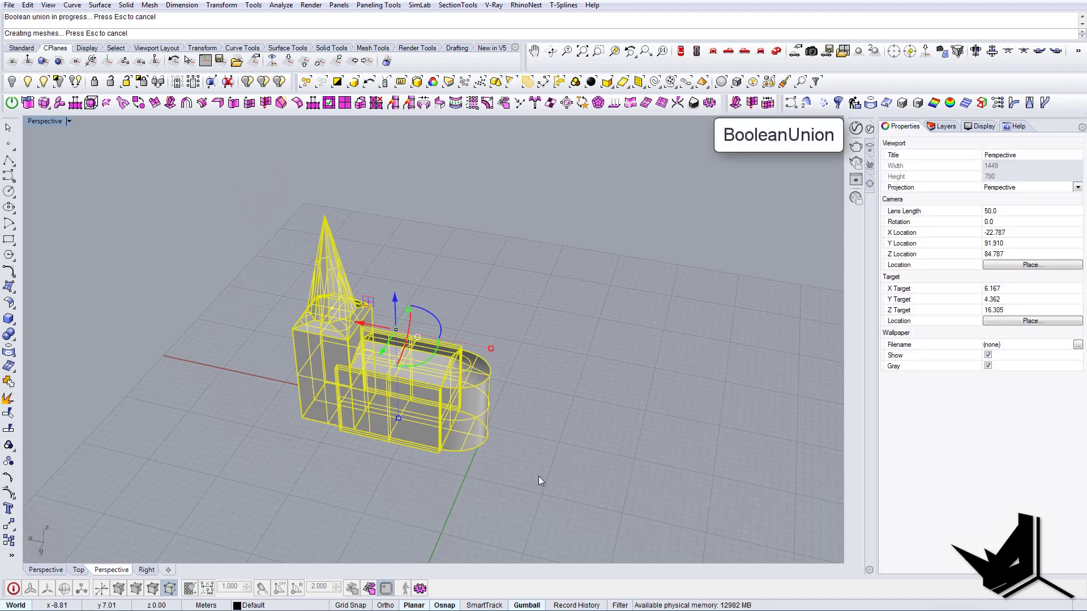
pyautogui.click(434, 348)
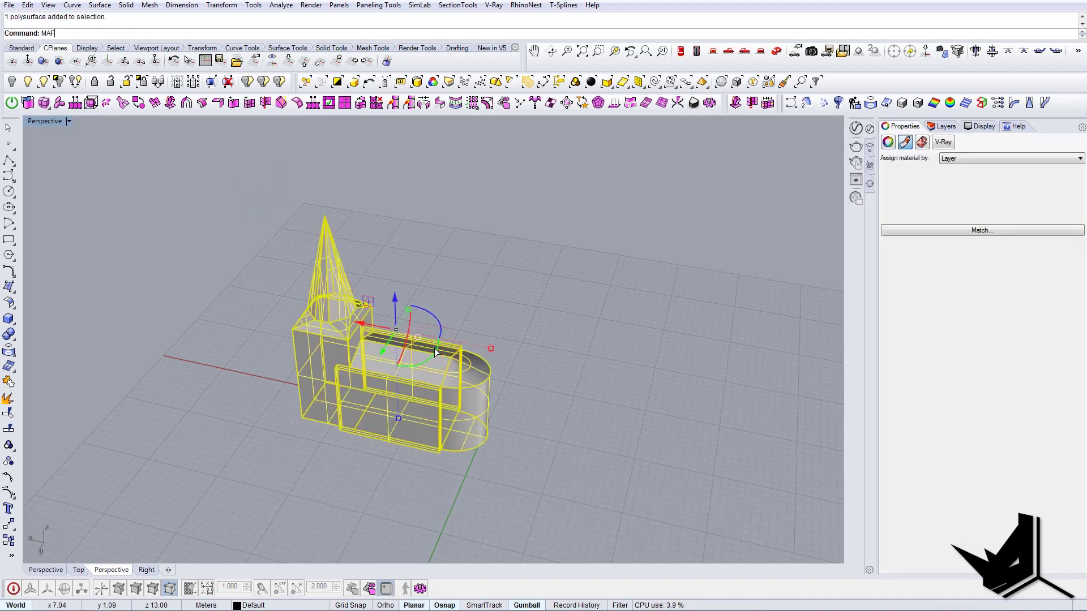
pyautogui.press('Return')
pyautogui.press('Escape')
pyautogui.scroll(8, 479, 368)
pyautogui.moveTo(474, 364); pyautogui.dragTo(457, 229, button='right')
pyautogui.moveTo(412, 375); pyautogui.dragTo(623, 396, button='right')
pyautogui.click(464, 352)
pyautogui.press('Escape')
pyautogui.moveTo(465, 352); pyautogui.dragTo(582, 327, button='right')
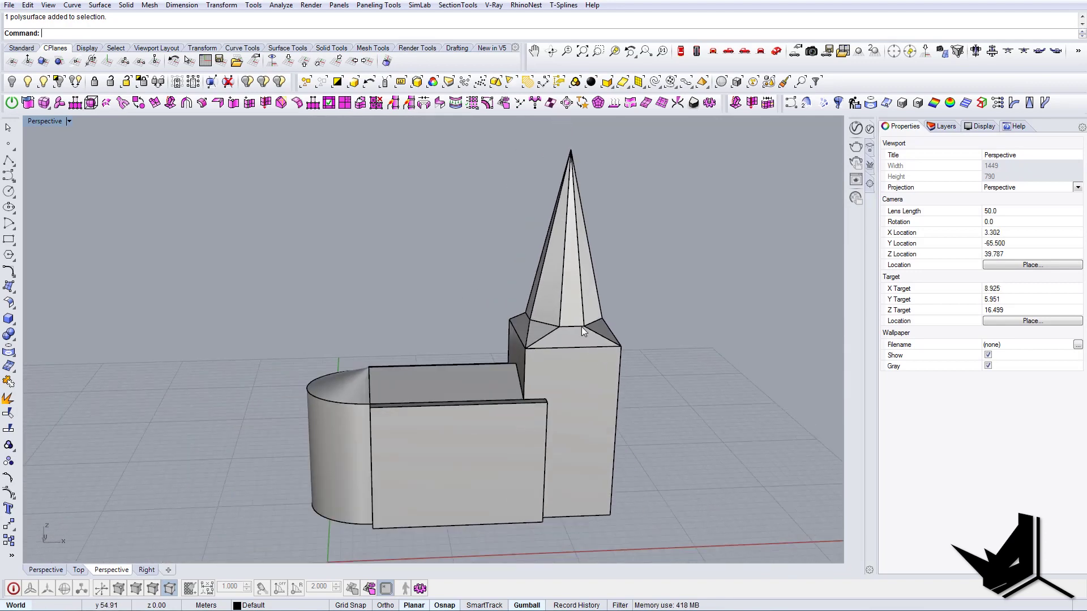
# Run Contour on the united church with a vertical direction to create horizontal section curves through it.
pyautogui.moveTo(581, 365)
pyautogui.mouseDown(button='right')
pyautogui.moveTo(576, 335)
pyautogui.moveTo(589, 351)
pyautogui.mouseUp(button='right')
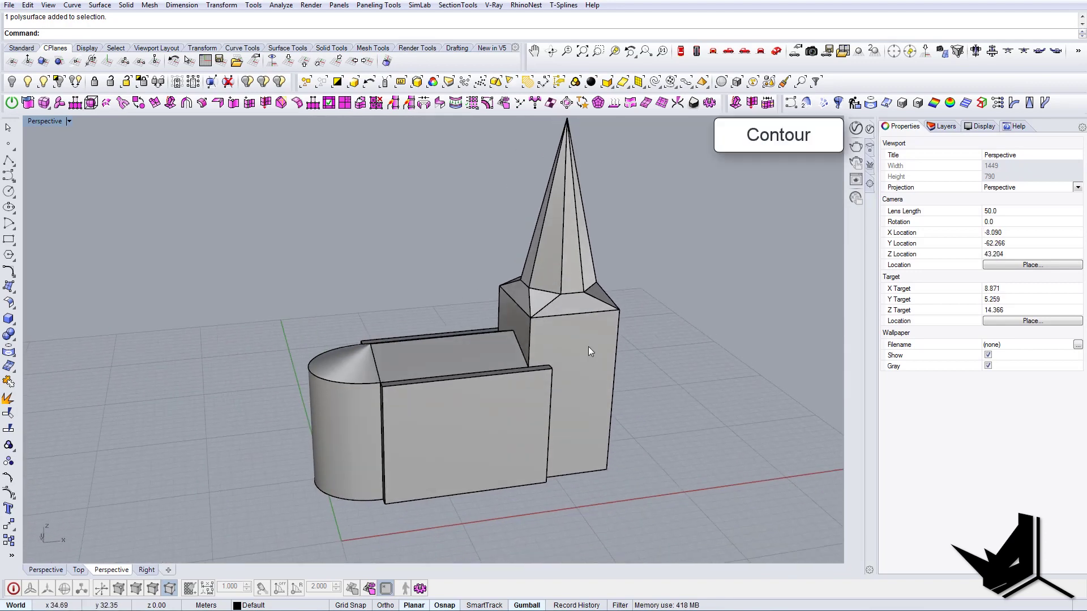
pyautogui.write('tour')
pyautogui.press('Return')
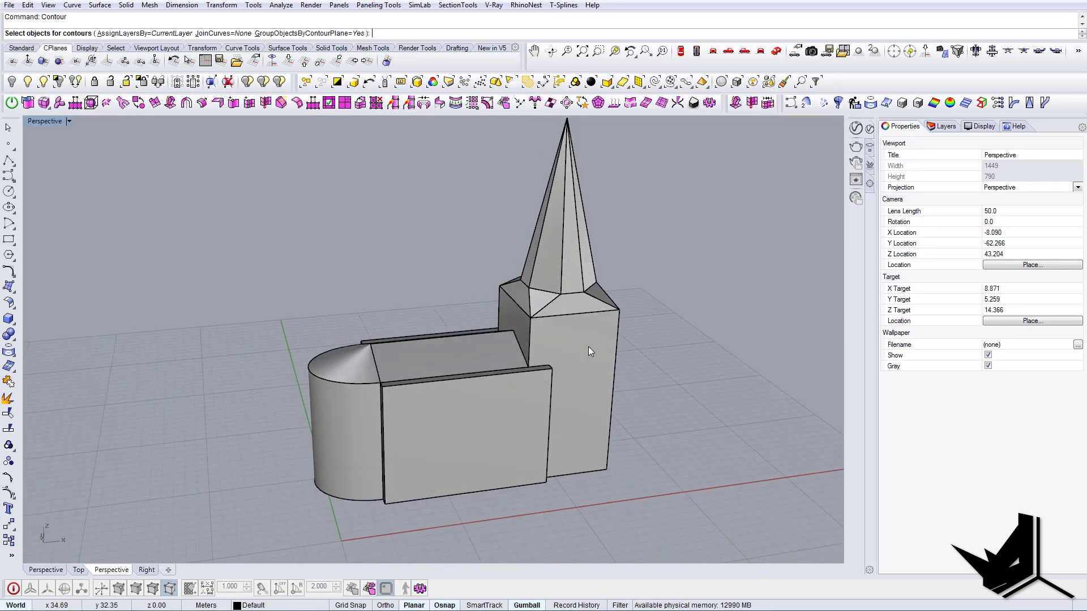
pyautogui.click(612, 406)
pyautogui.moveTo(365, 384); pyautogui.dragTo(512, 348, button='right')
pyautogui.scroll(-4, 512, 349)
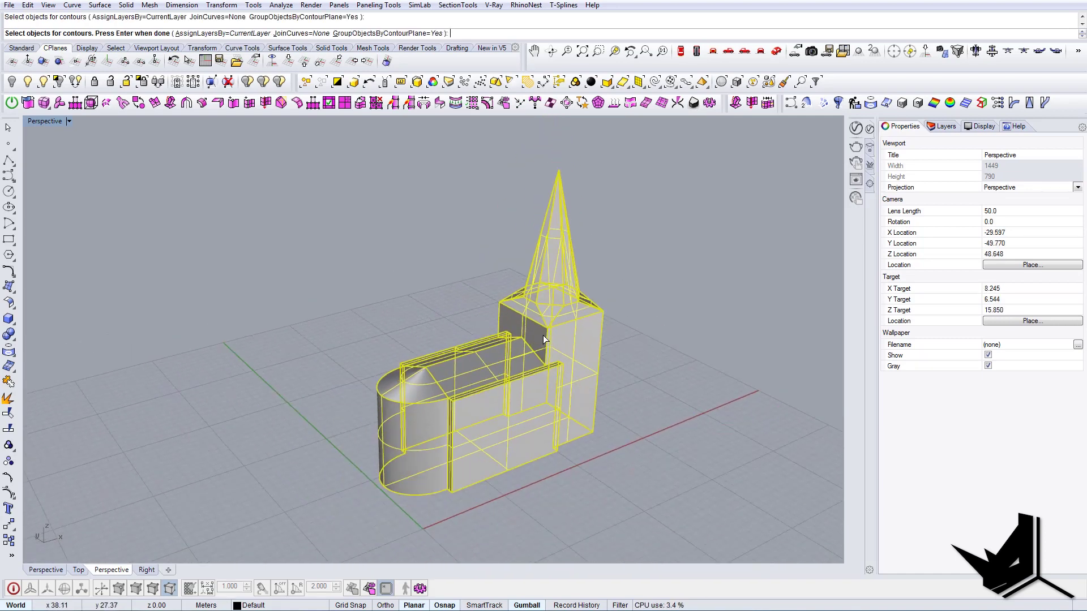
pyautogui.scroll(3, 575, 345)
pyautogui.press('Return')
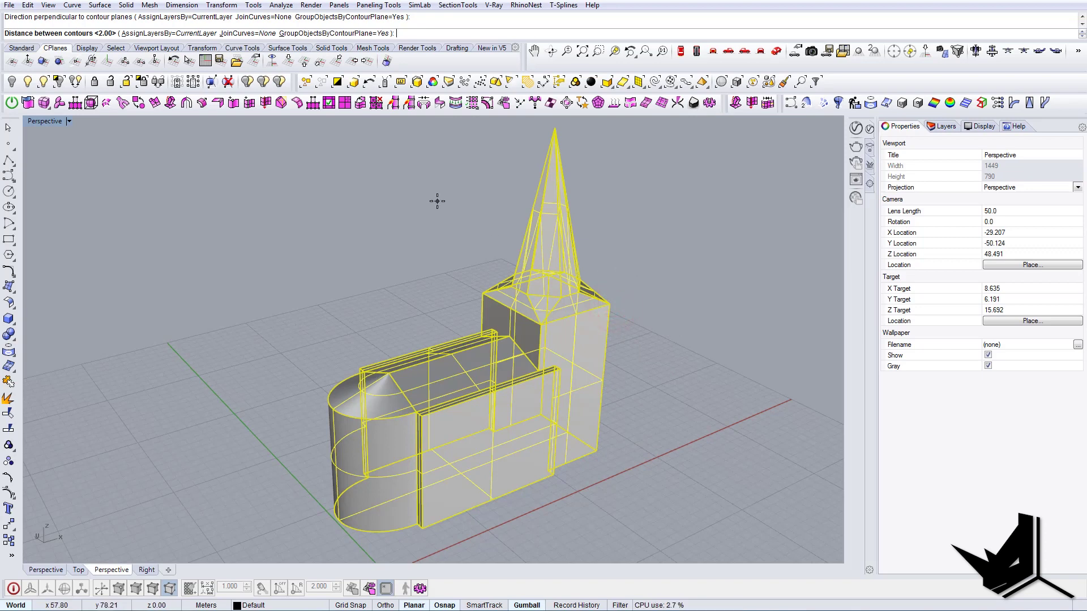
pyautogui.press('Return')
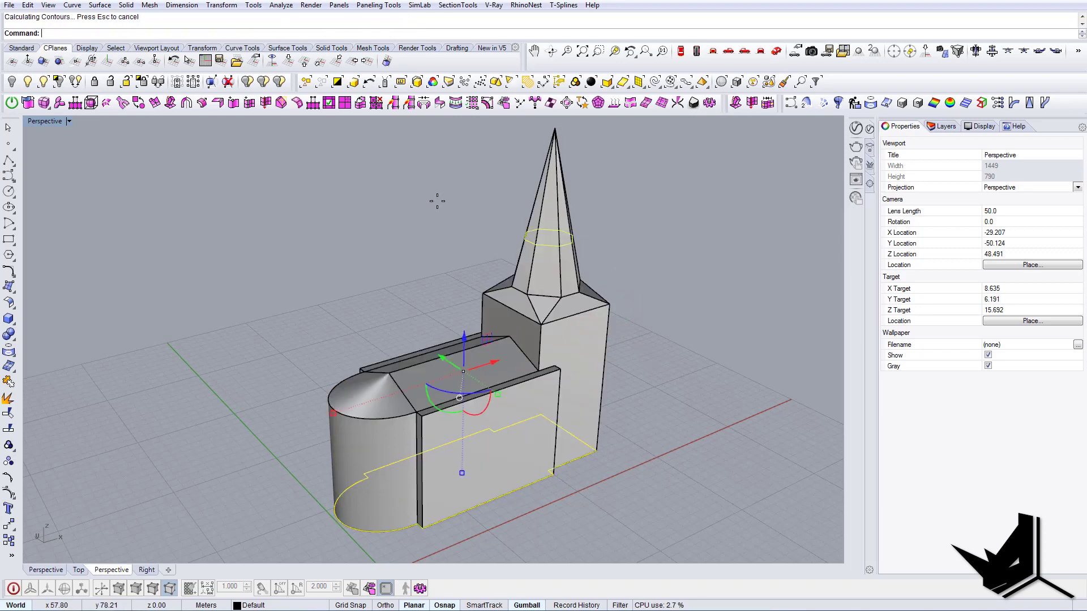
# Undo the widely spaced contours and rerun Contour on the united church in a vertical direction with a much closer spacing.
pyautogui.hotkey('ctrl', 'z')
pyautogui.click(504, 405)
pyautogui.press('Escape')
pyautogui.keyDown('shift'); pyautogui.moveTo(510, 397); pyautogui.dragTo(504, 389, button='right'); pyautogui.keyUp('shift')
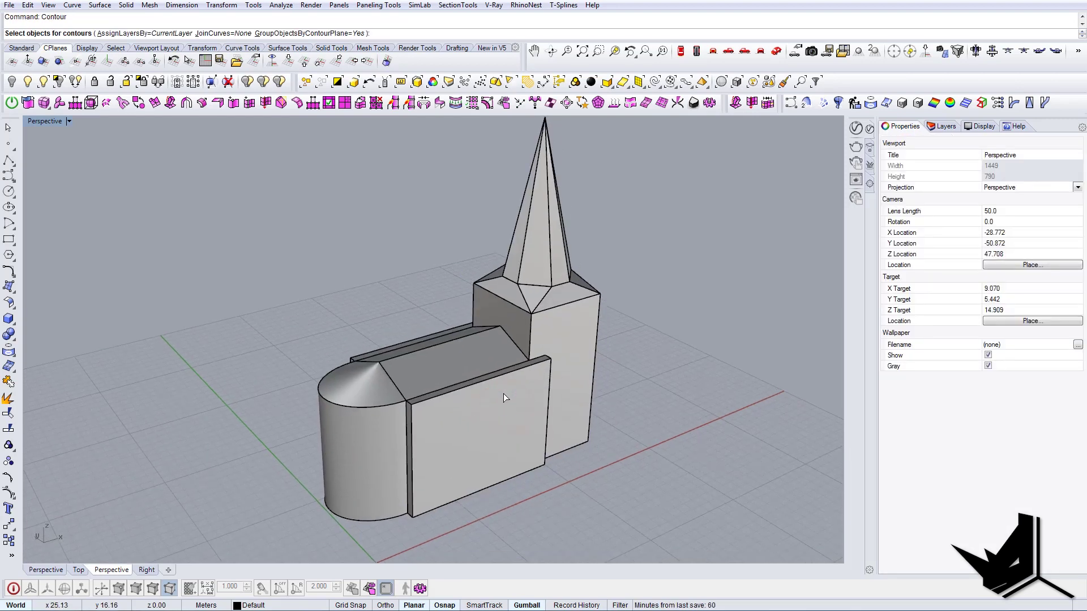
pyautogui.press('Return')
pyautogui.click(589, 440)
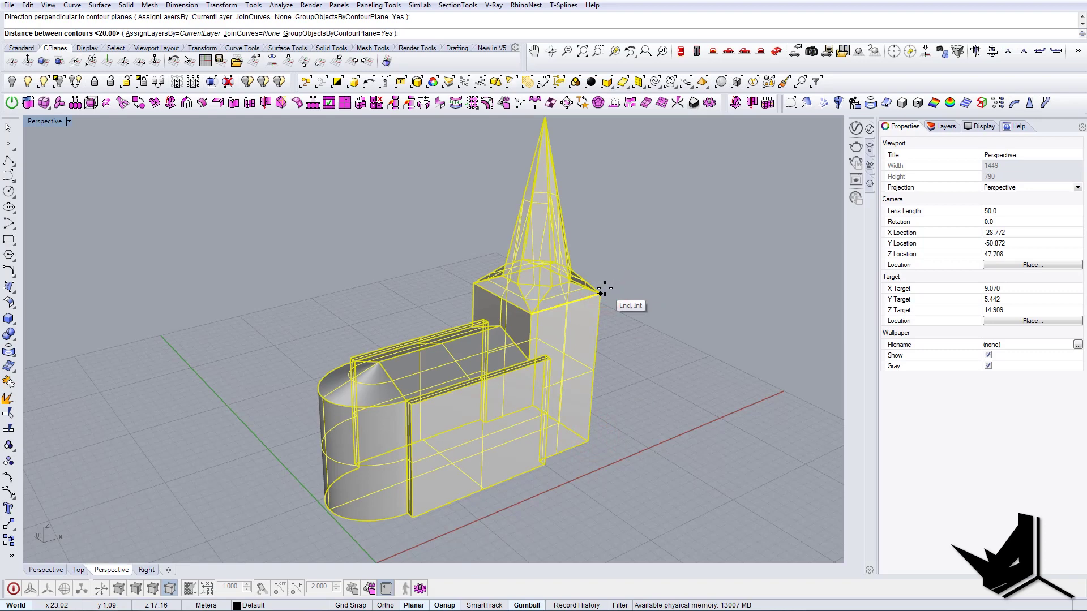
pyautogui.press('Return')
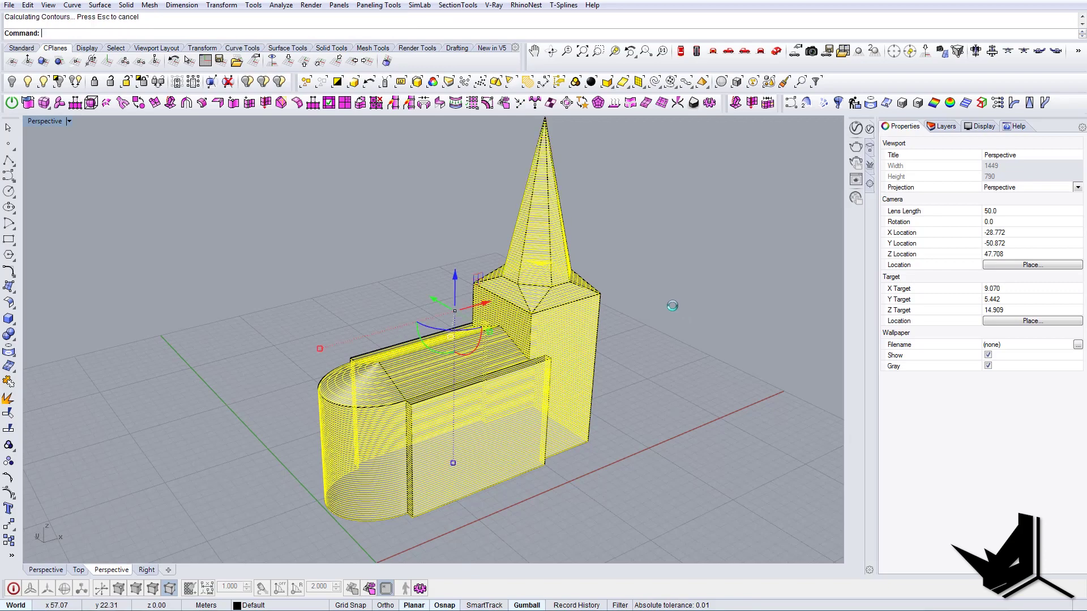
pyautogui.click(625, 259)
pyautogui.moveTo(624, 259); pyautogui.dragTo(560, 224, button='right')
pyautogui.scroll(6, 619, 340)
pyautogui.scroll(6, 589, 310)
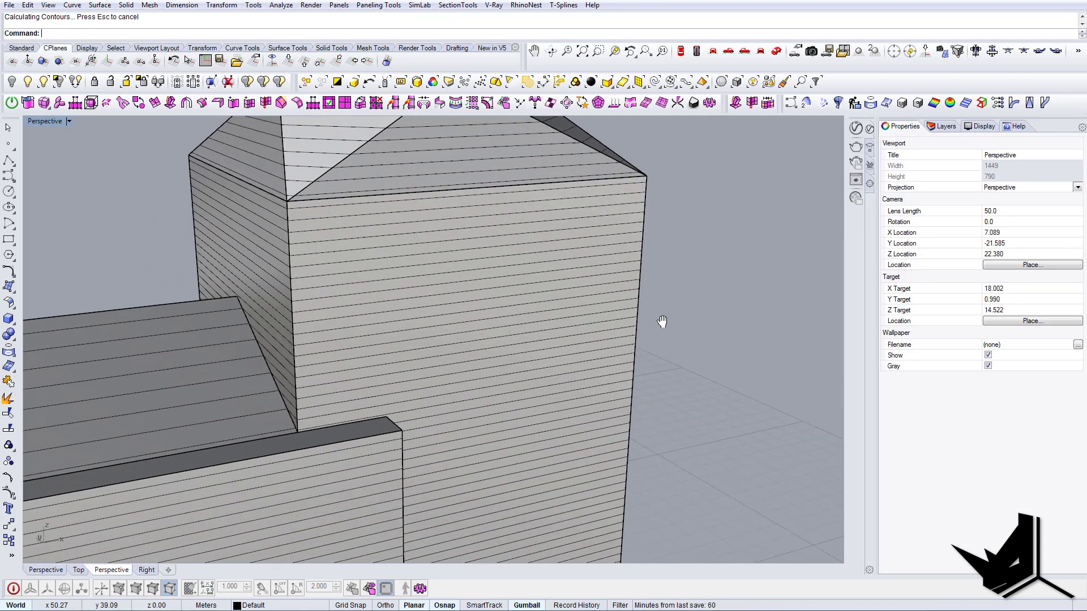
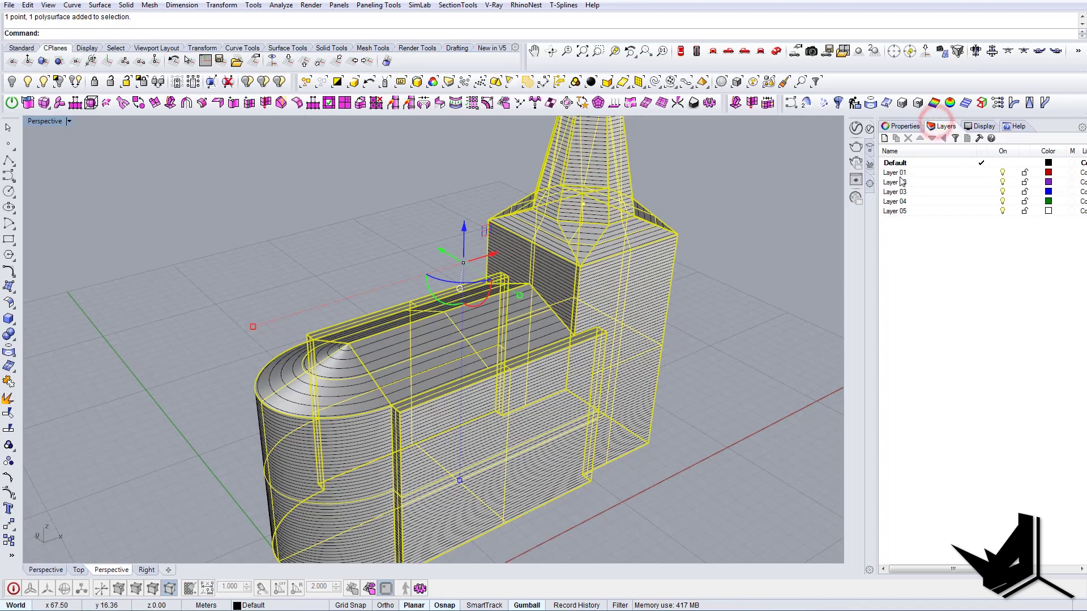
# Move the selected church solid to Layer 02 and turn that layer off to isolate the contour curves.
pyautogui.click(899, 182)
pyautogui.rightClick(899, 184)
pyautogui.click(949, 384)
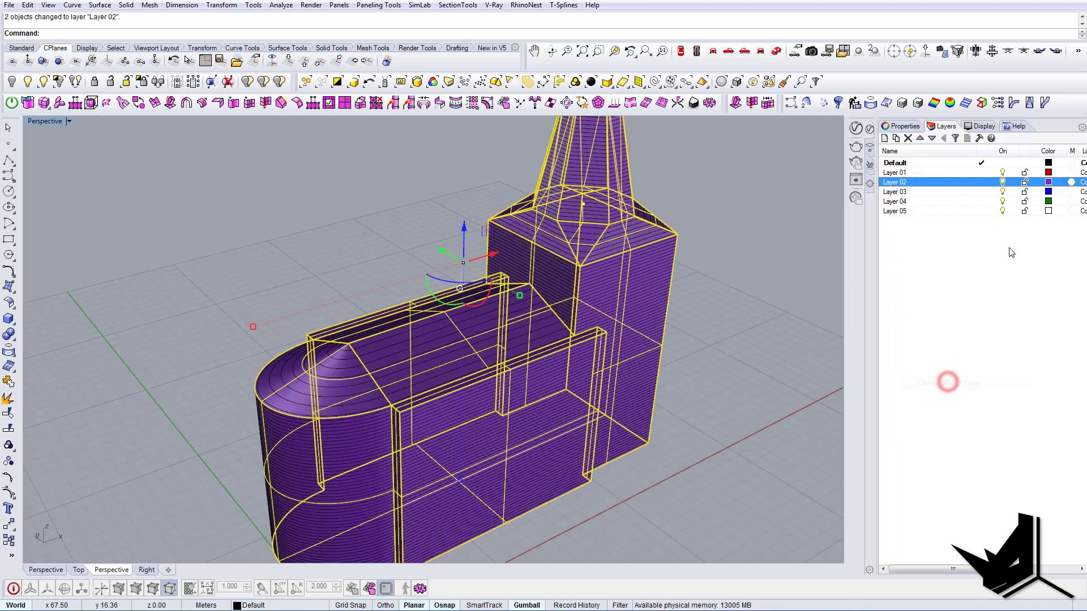
pyautogui.click(1002, 182)
pyautogui.moveTo(635, 337); pyautogui.dragTo(541, 373, button='right')
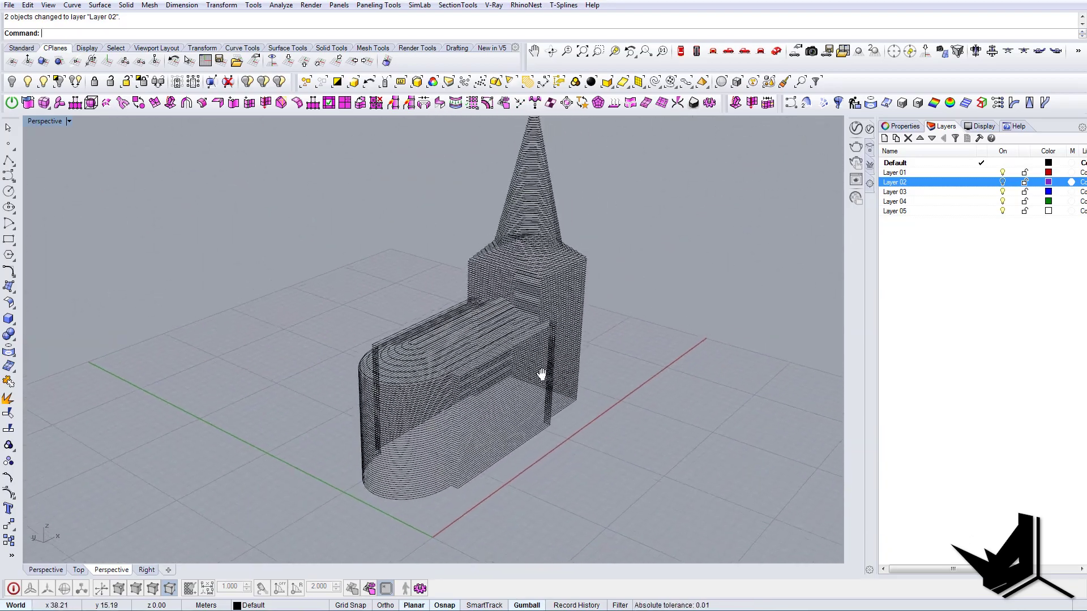
pyautogui.scroll(-5, 524, 441)
pyautogui.scroll(4, 514, 452)
pyautogui.keyDown('shift'); pyautogui.moveTo(514, 453); pyautogui.dragTo(490, 415, button='right'); pyautogui.keyUp('shift')
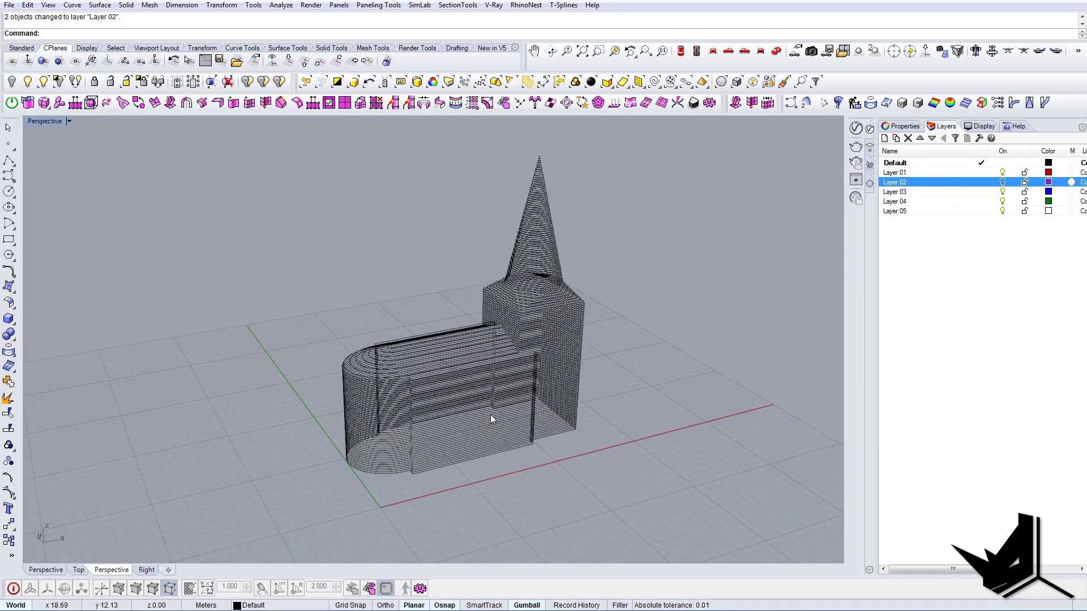
pyautogui.press('Return')
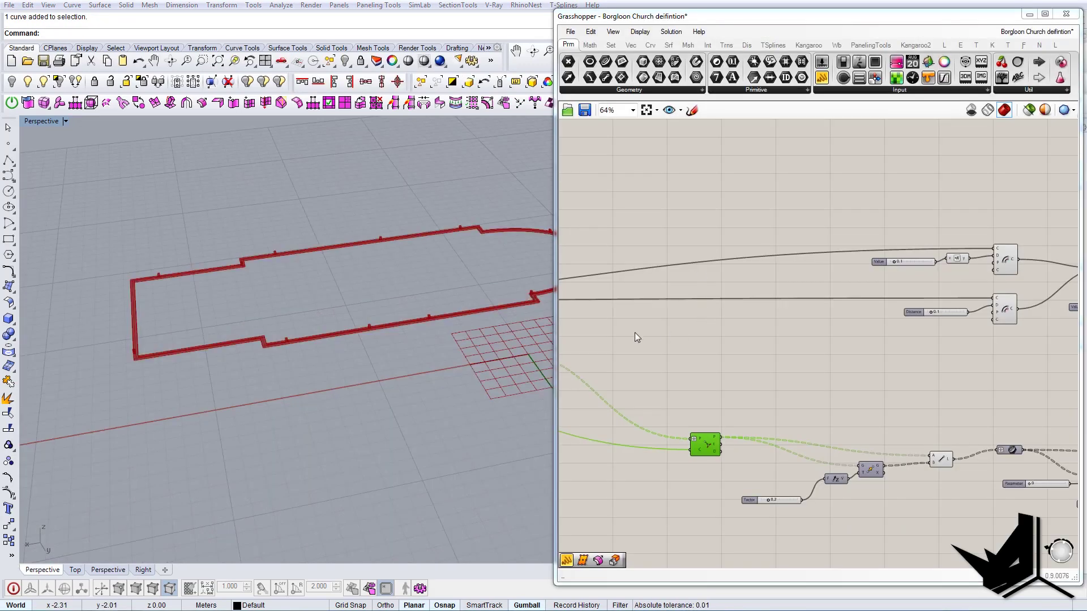
# Switch to the Grasshopper church definition and examine the preview of one slatted layer with its small spacer blocks from several sides.
pyautogui.moveTo(433, 370); pyautogui.dragTo(490, 353, button='right')
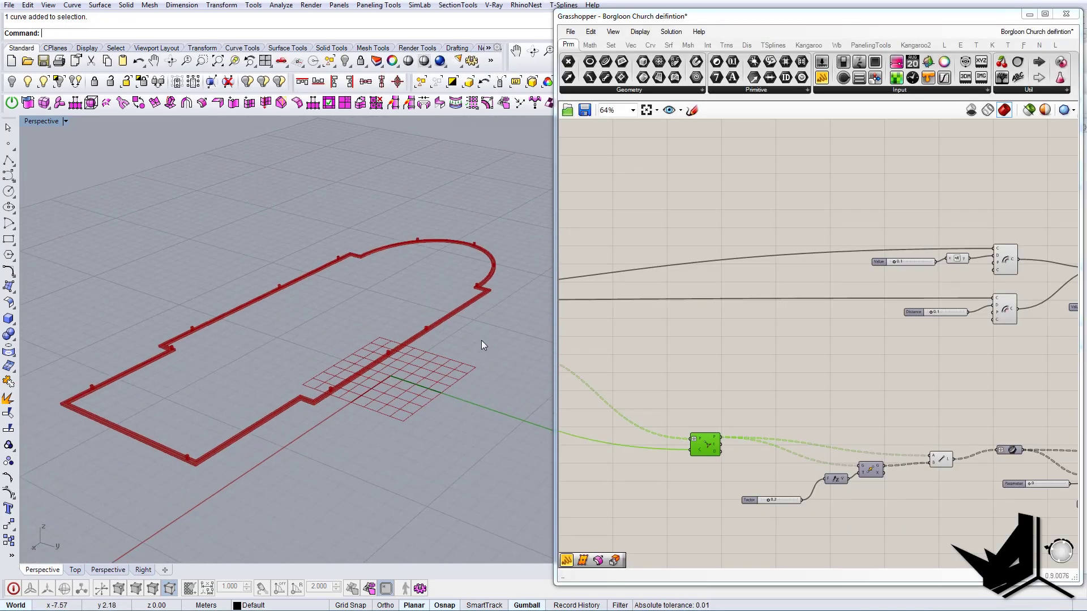
pyautogui.moveTo(752, 401); pyautogui.dragTo(911, 419, button='right')
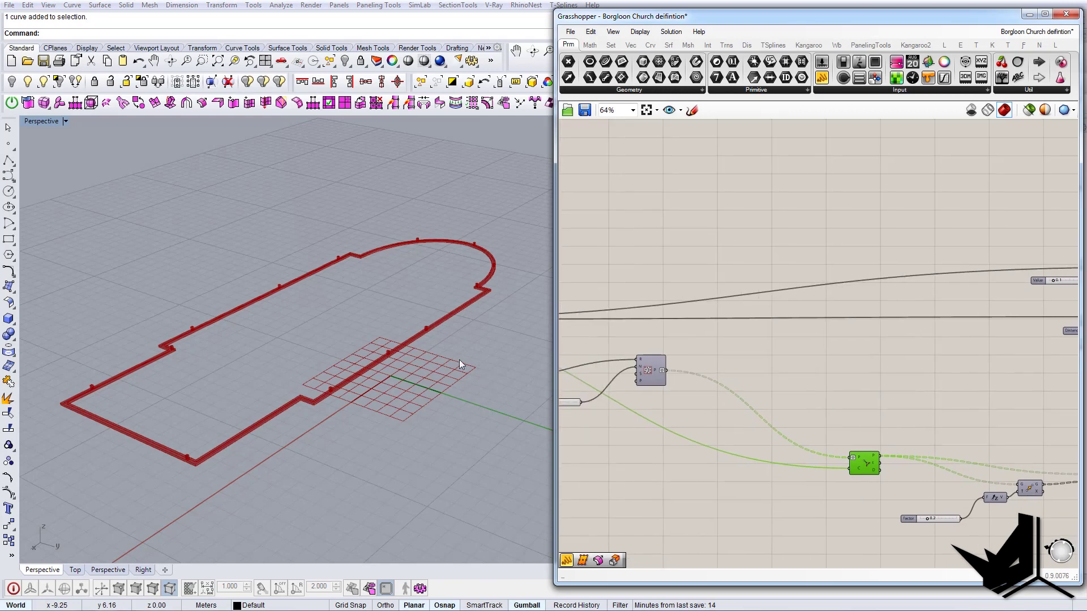
pyautogui.keyDown('shift'); pyautogui.moveTo(356, 348); pyautogui.dragTo(458, 342, button='right'); pyautogui.keyUp('shift')
pyautogui.scroll(5, 361, 364)
pyautogui.scroll(-6, 362, 369)
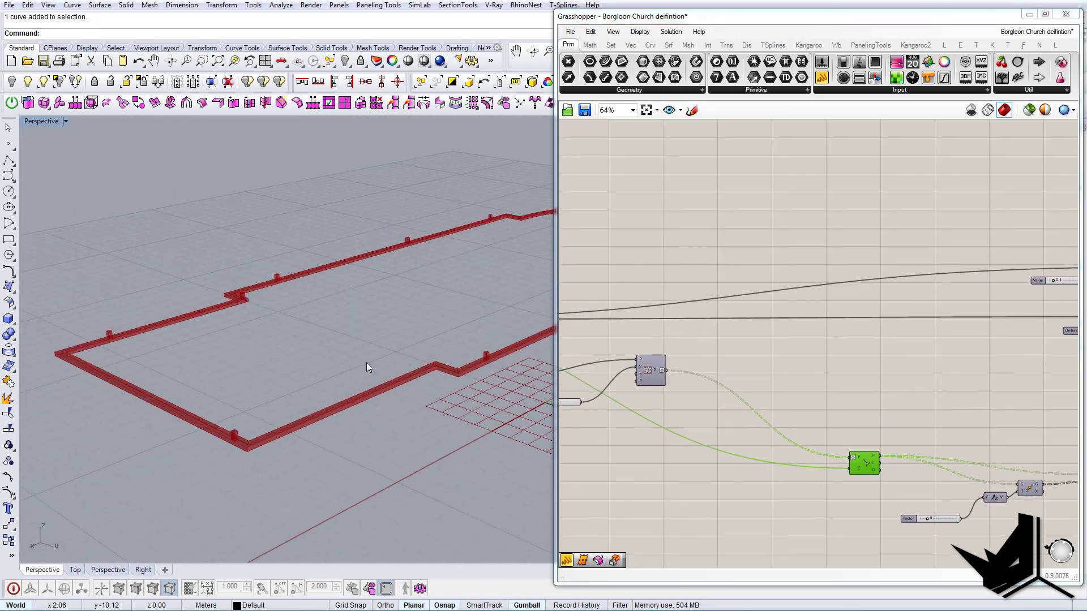
pyautogui.moveTo(249, 361); pyautogui.dragTo(351, 354, button='right')
pyautogui.scroll(8, 351, 355)
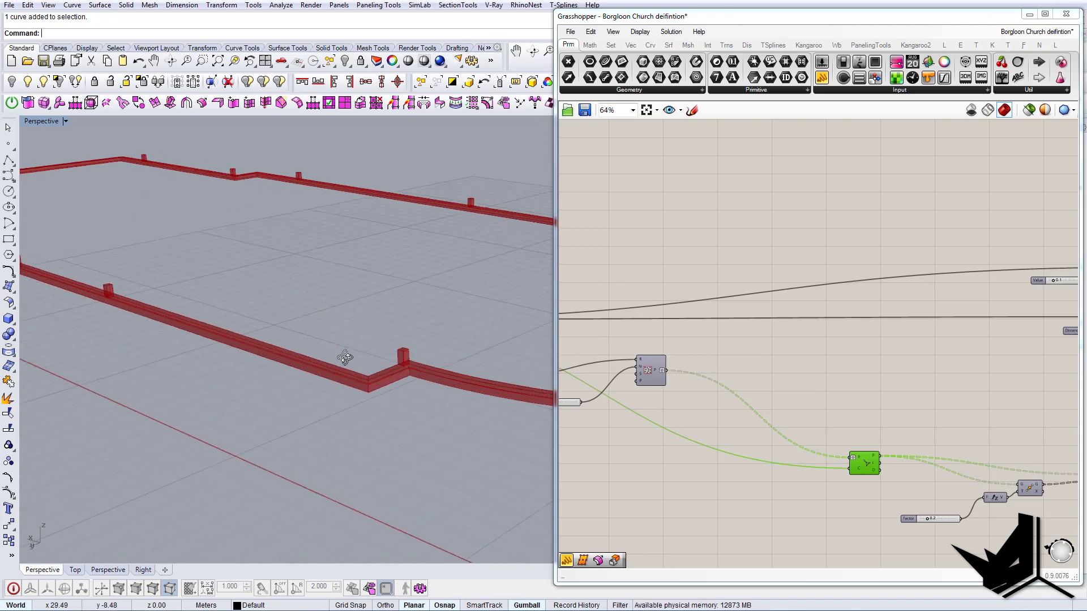
pyautogui.scroll(-8, 477, 353)
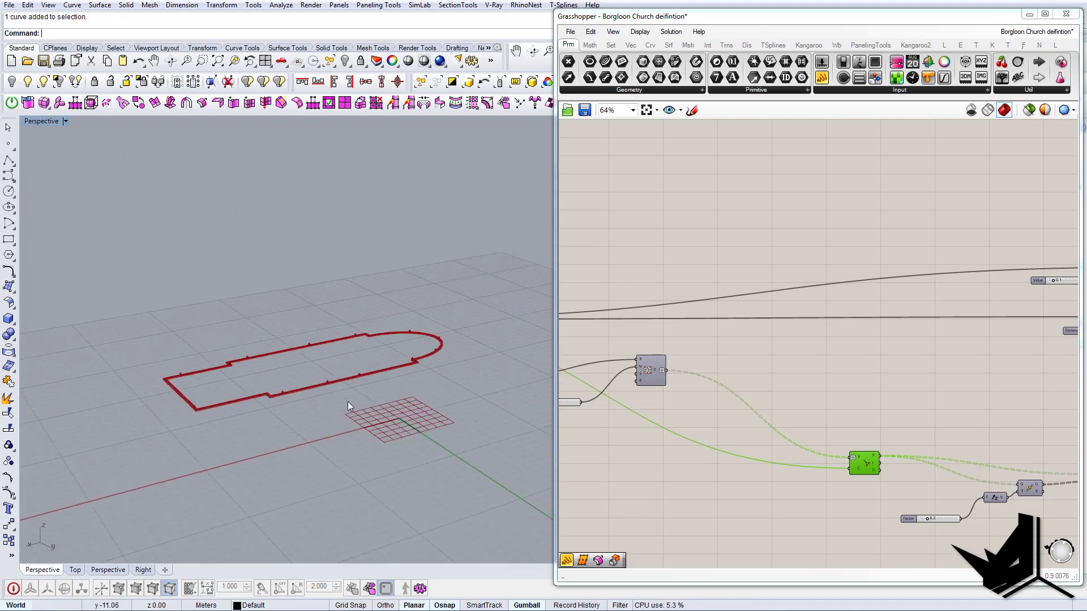
pyautogui.scroll(5, 326, 408)
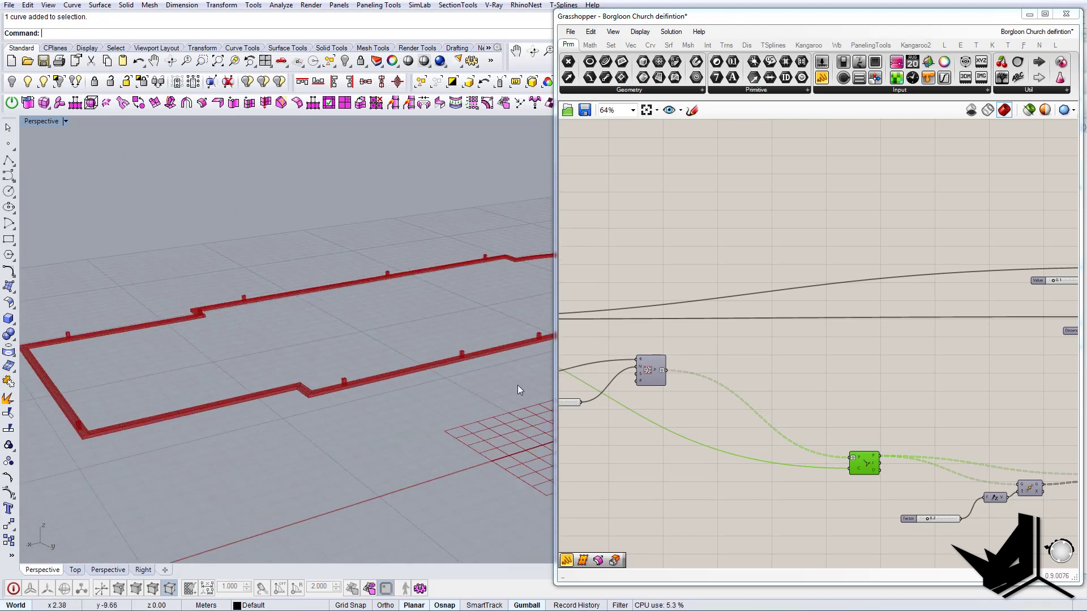
pyautogui.moveTo(254, 344); pyautogui.dragTo(374, 425, button='right')
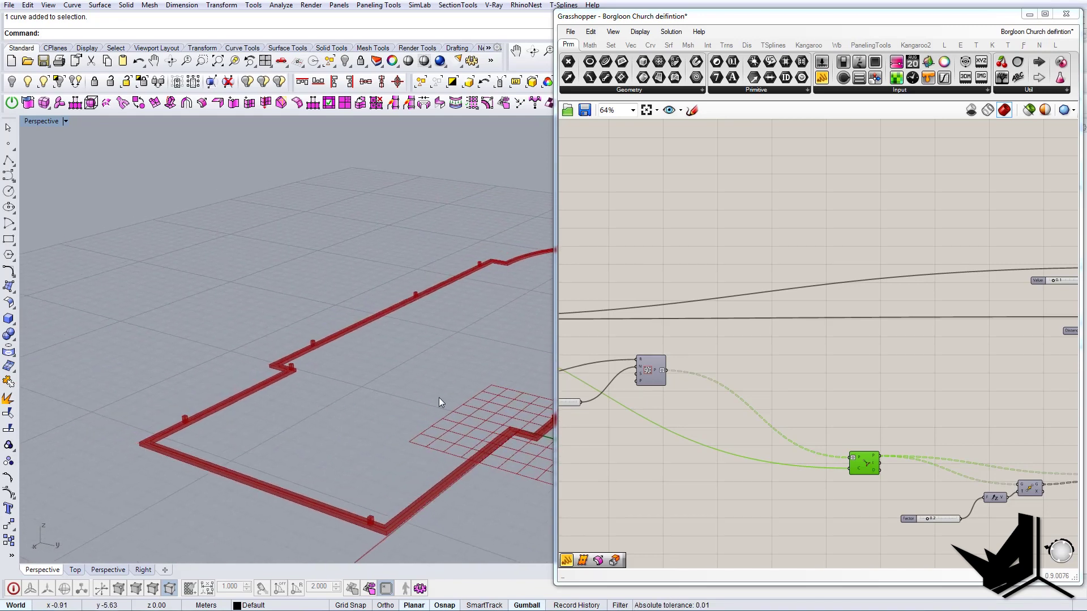
pyautogui.scroll(-5, 888, 414)
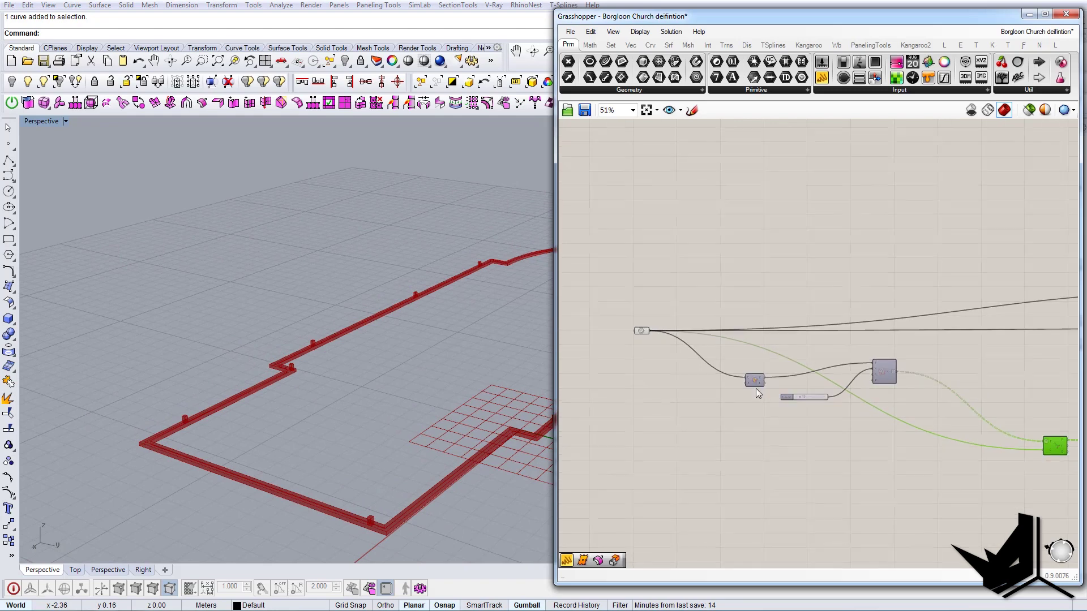
pyautogui.moveTo(443, 365); pyautogui.dragTo(323, 359, button='right')
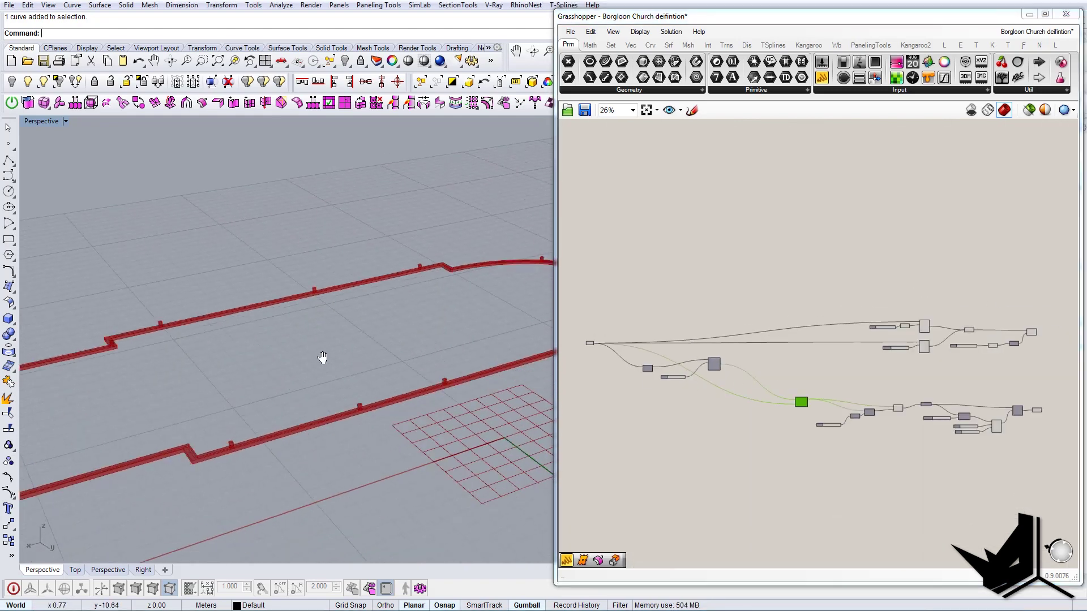
# Hide the preview of all components in the two downstream branches of the Grasshopper definition.
pyautogui.scroll(-2, 323, 359)
pyautogui.moveTo(954, 399); pyautogui.dragTo(894, 389, button='right')
pyautogui.scroll(1, 993, 418)
pyautogui.scroll(-2, 1006, 432)
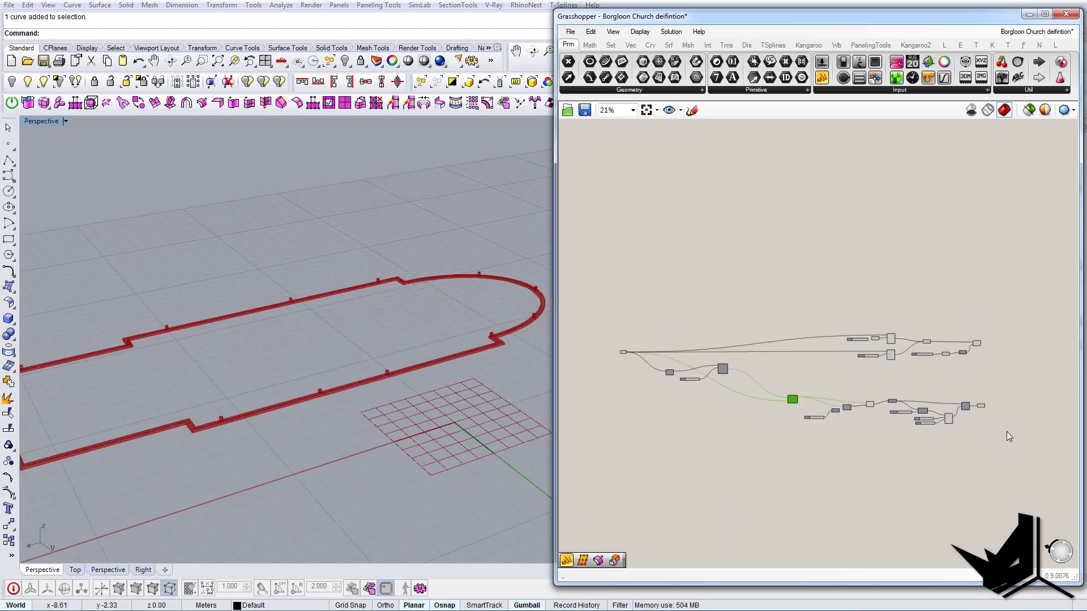
pyautogui.middleClick(982, 419)
pyautogui.moveTo(789, 294); pyautogui.dragTo(996, 465)
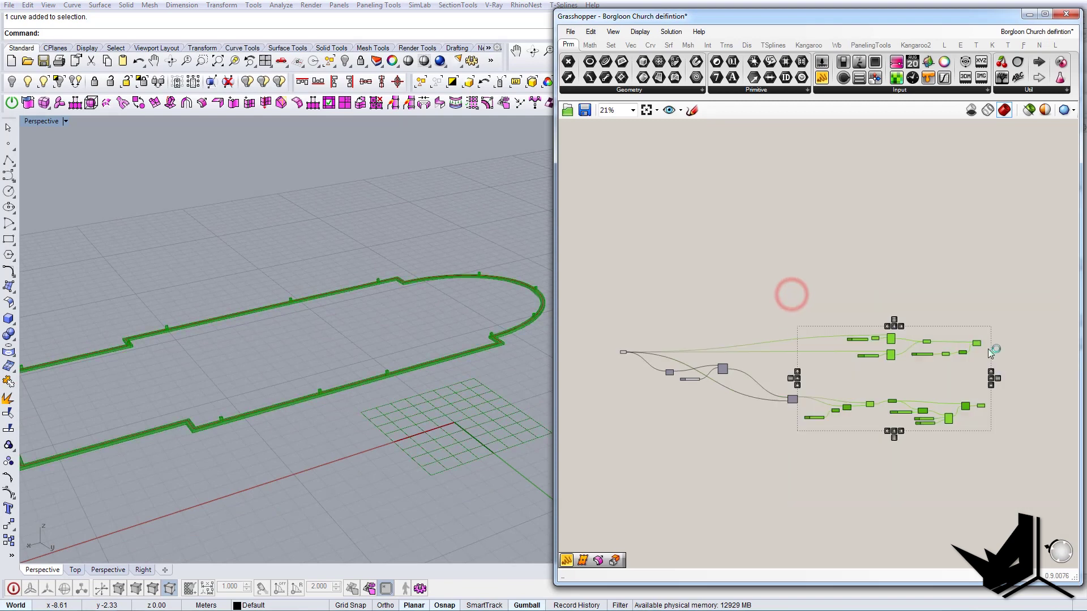
pyautogui.middleClick(975, 343)
pyautogui.click(1009, 306)
pyautogui.scroll(4, 761, 292)
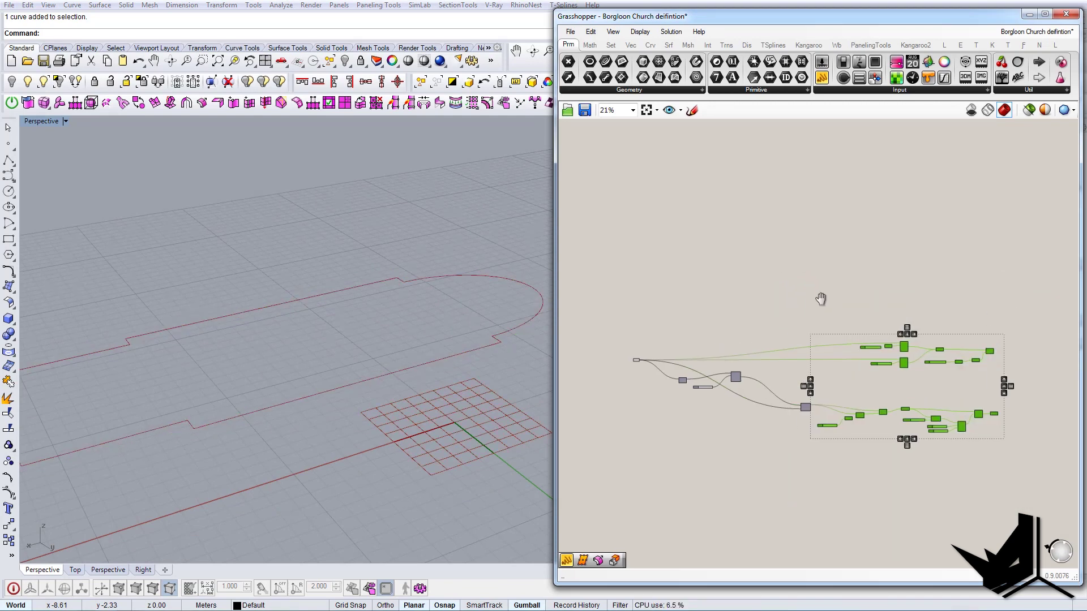
# Look over the outline in Rhino and the definition from its Curve parameter to the ends of both branches.
pyautogui.moveTo(772, 349); pyautogui.dragTo(873, 391, button='right')
pyautogui.scroll(4, 796, 354)
pyautogui.keyDown('shift'); pyautogui.moveTo(216, 396); pyautogui.dragTo(337, 376, button='right'); pyautogui.keyUp('shift')
pyautogui.scroll(-3, 337, 381)
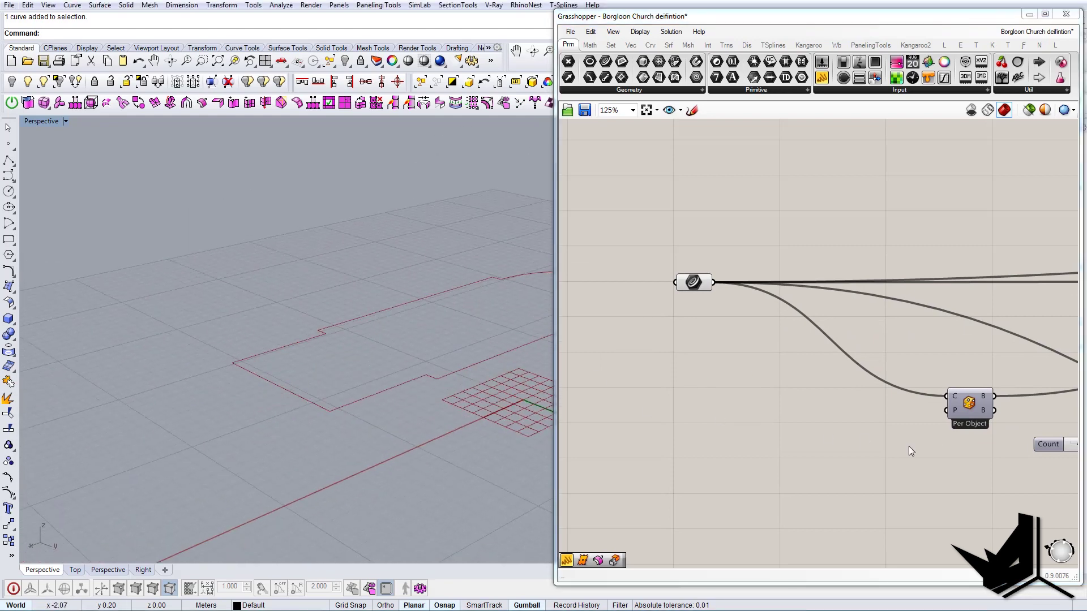
pyautogui.scroll(-5, 909, 446)
pyautogui.moveTo(970, 446); pyautogui.dragTo(795, 382, button='right')
pyautogui.scroll(-3, 795, 383)
pyautogui.scroll(4, 871, 372)
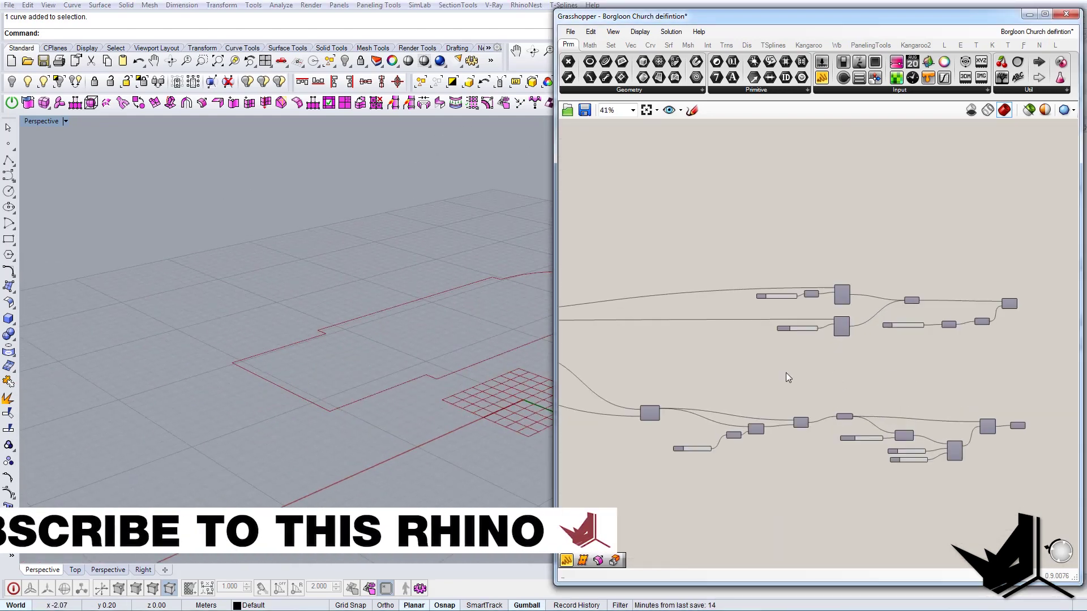
# Select the separate group of component chains beside the main definition and hide their preview.
pyautogui.scroll(-8, 786, 372)
pyautogui.moveTo(728, 379); pyautogui.dragTo(865, 370, button='right')
pyautogui.middleClick(782, 432)
pyautogui.moveTo(672, 330); pyautogui.dragTo(795, 439)
pyautogui.middleClick(769, 363)
pyautogui.click(848, 322)
pyautogui.scroll(8, 849, 322)
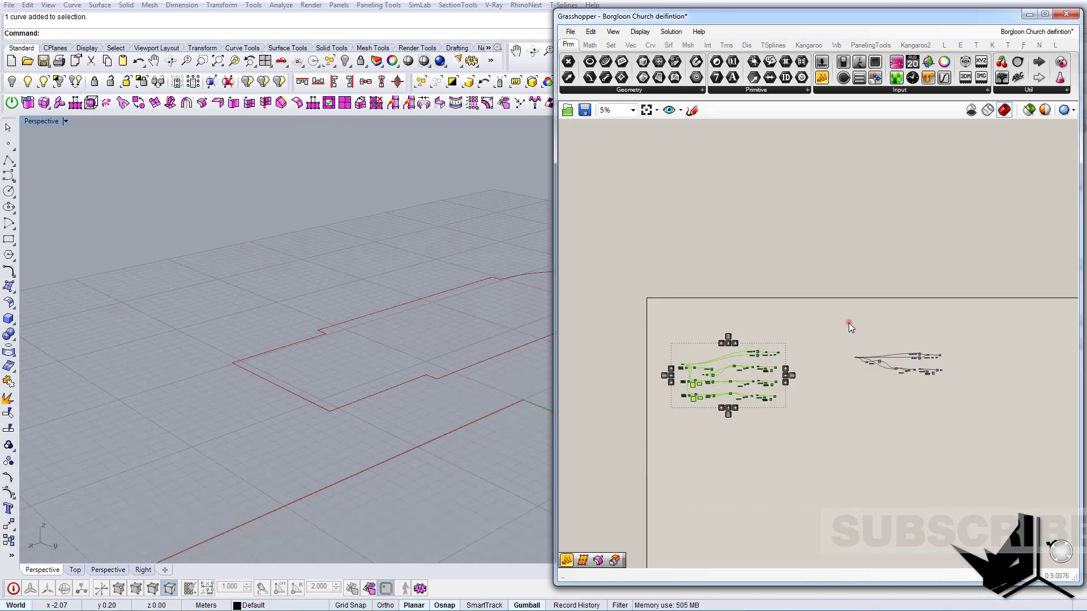
# Select the church outline curve in Rhino and check the Set one Curve option of the Curve parameter that references it.
pyautogui.moveTo(860, 341); pyautogui.dragTo(994, 325, button='right')
pyautogui.moveTo(322, 339); pyautogui.dragTo(354, 305, button='right')
pyautogui.click(341, 291)
pyautogui.middleClick(679, 343)
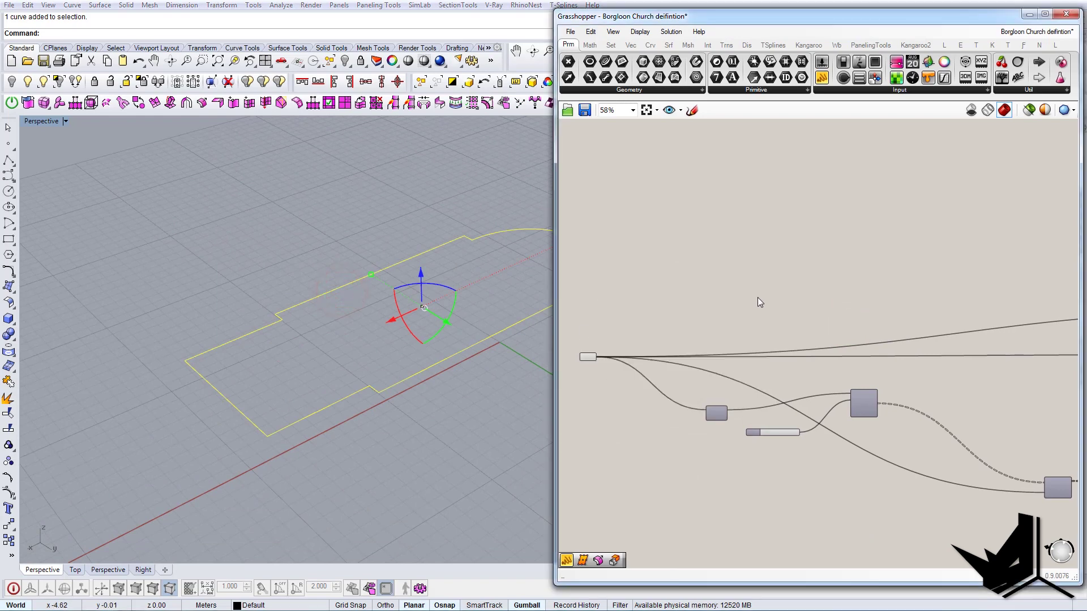
pyautogui.moveTo(647, 336); pyautogui.dragTo(792, 305, button='right')
pyautogui.scroll(3, 734, 306)
pyautogui.scroll(3, 792, 306)
pyautogui.click(781, 325)
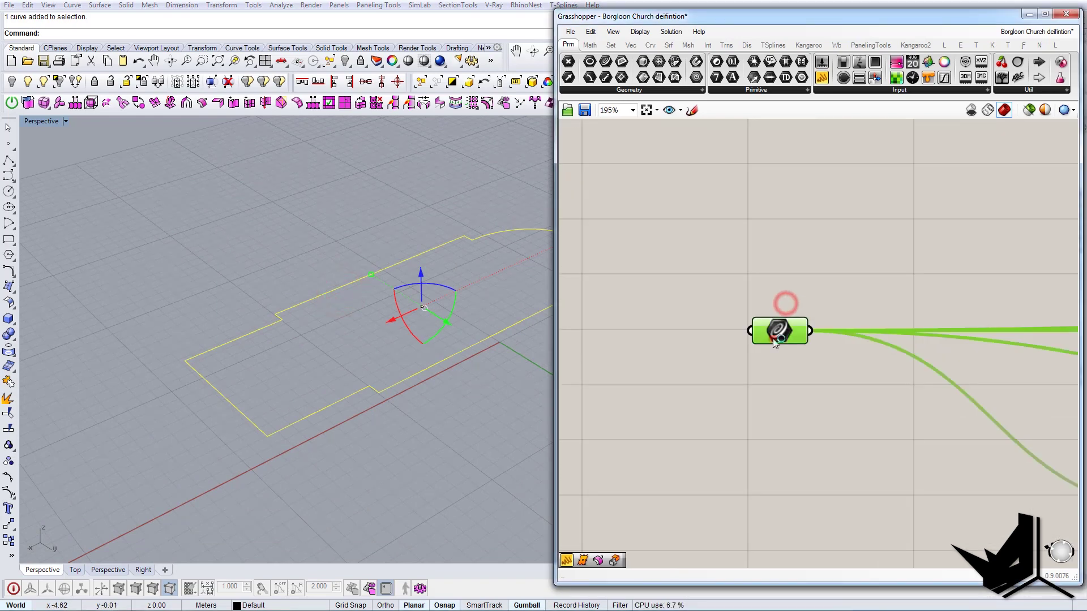
pyautogui.rightClick(776, 335)
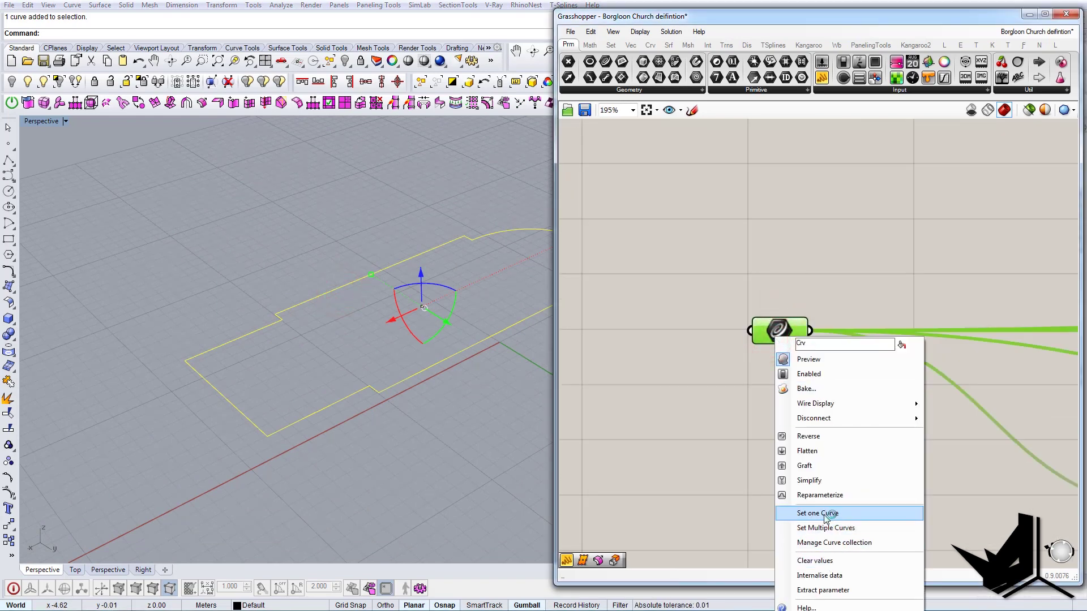
pyautogui.click(671, 369)
pyautogui.click(481, 366)
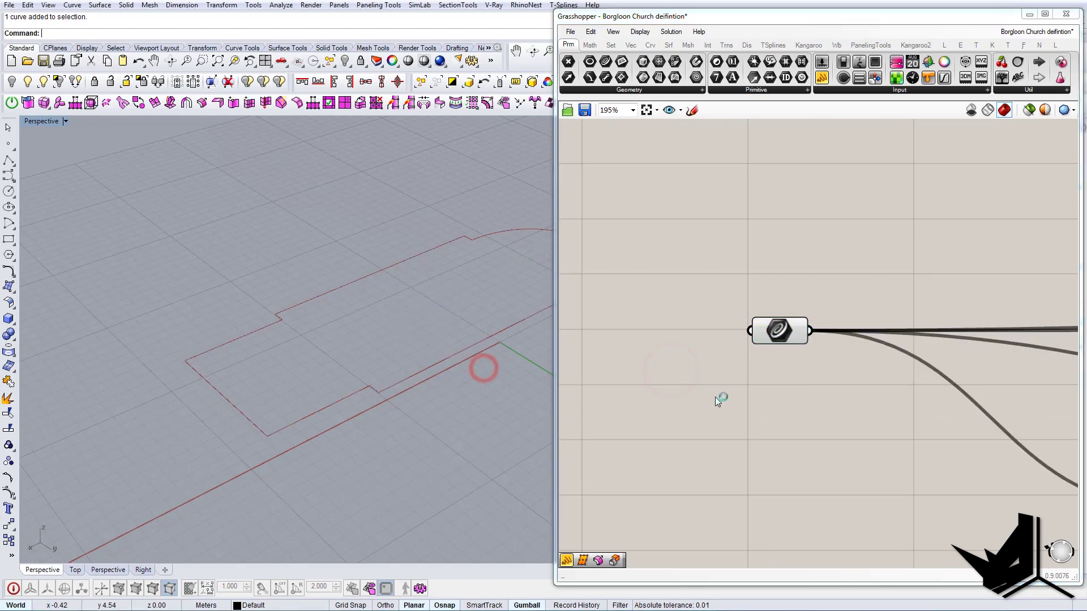
# Examine how the outline's per-object bounding box and the Count slider feed the region and number inputs of Populate 2D.
pyautogui.scroll(-3, 407, 340)
pyautogui.scroll(-2, 422, 340)
pyautogui.scroll(-5, 711, 400)
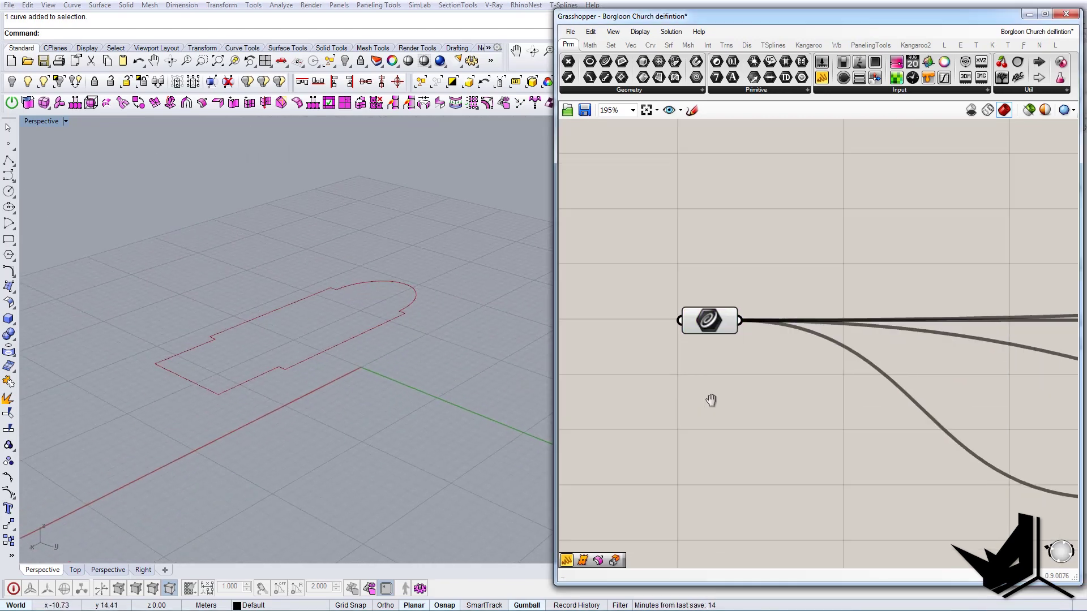
pyautogui.moveTo(339, 354); pyautogui.dragTo(274, 354, button='right')
pyautogui.scroll(4, 251, 371)
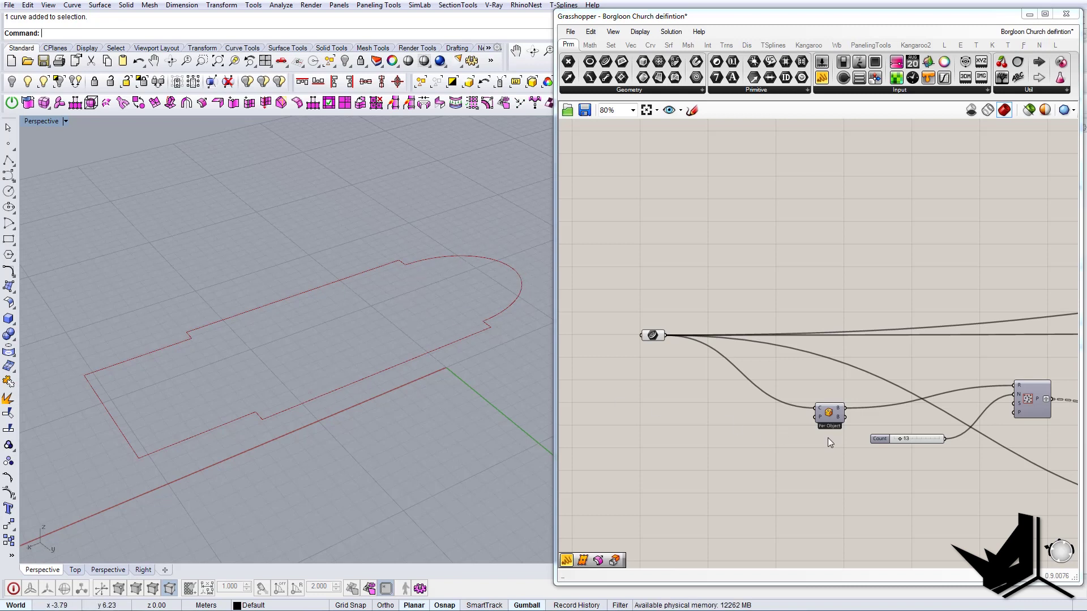
pyautogui.moveTo(830, 442); pyautogui.dragTo(730, 429, button='right')
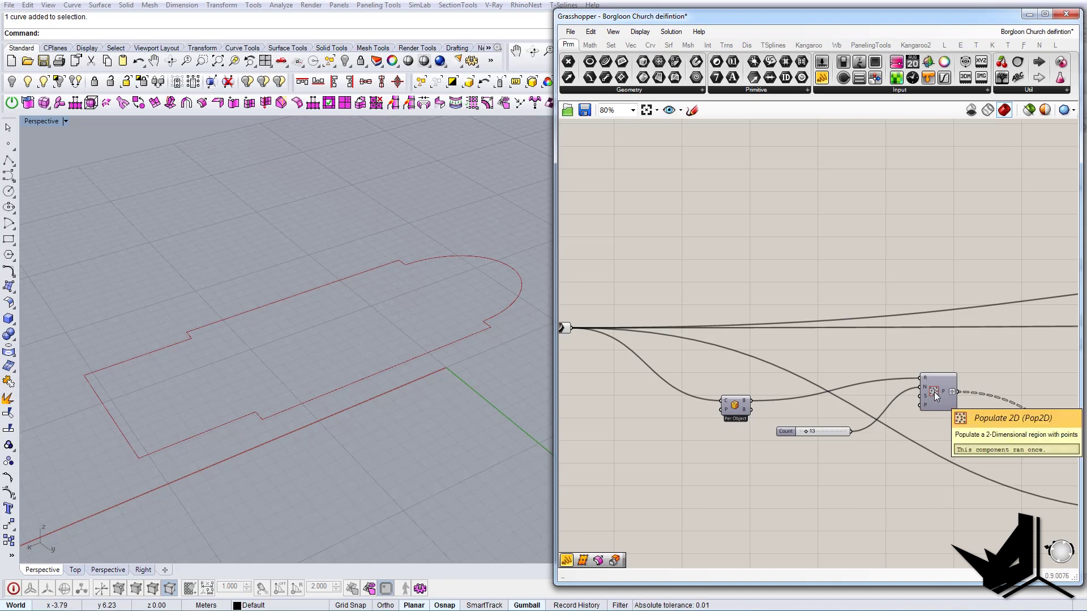
pyautogui.scroll(4, 932, 386)
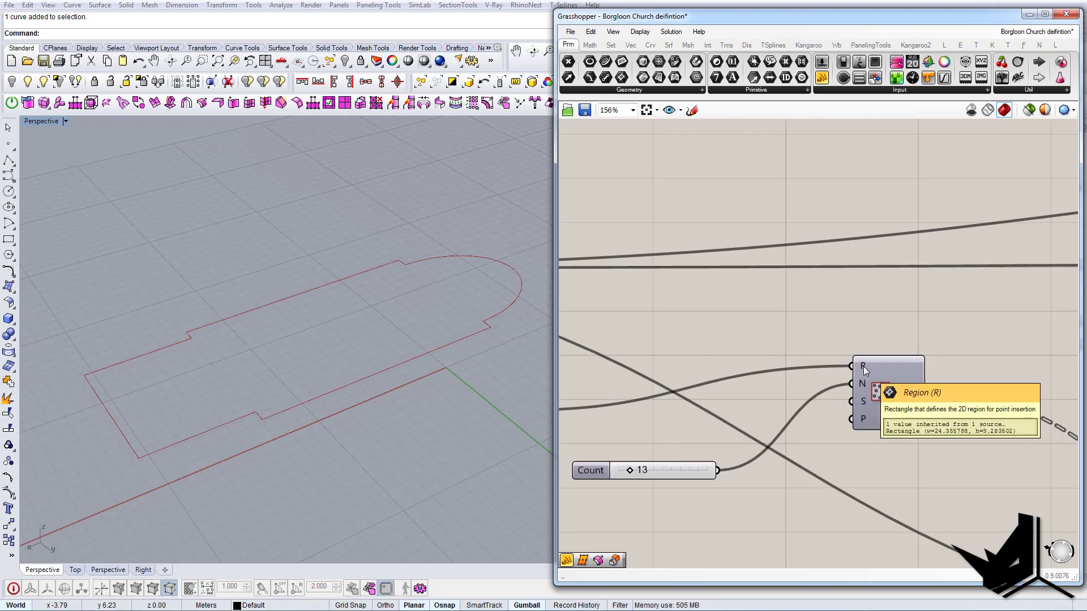
pyautogui.scroll(-3, 958, 368)
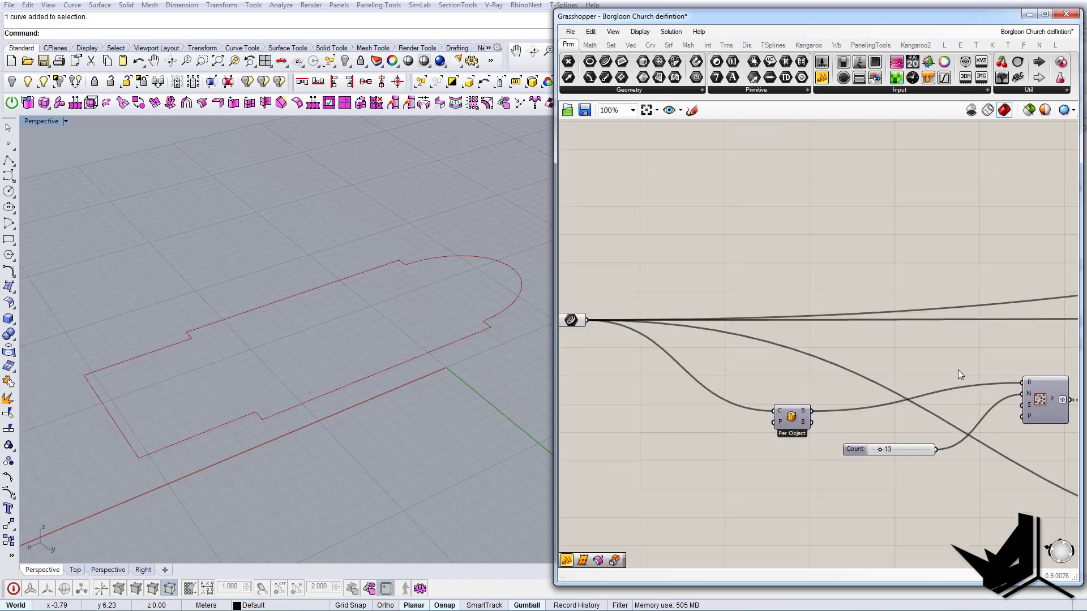
pyautogui.scroll(-1, 958, 369)
pyautogui.scroll(3, 1011, 375)
pyautogui.moveTo(921, 378); pyautogui.dragTo(942, 418, button='right')
pyautogui.scroll(-1, 904, 398)
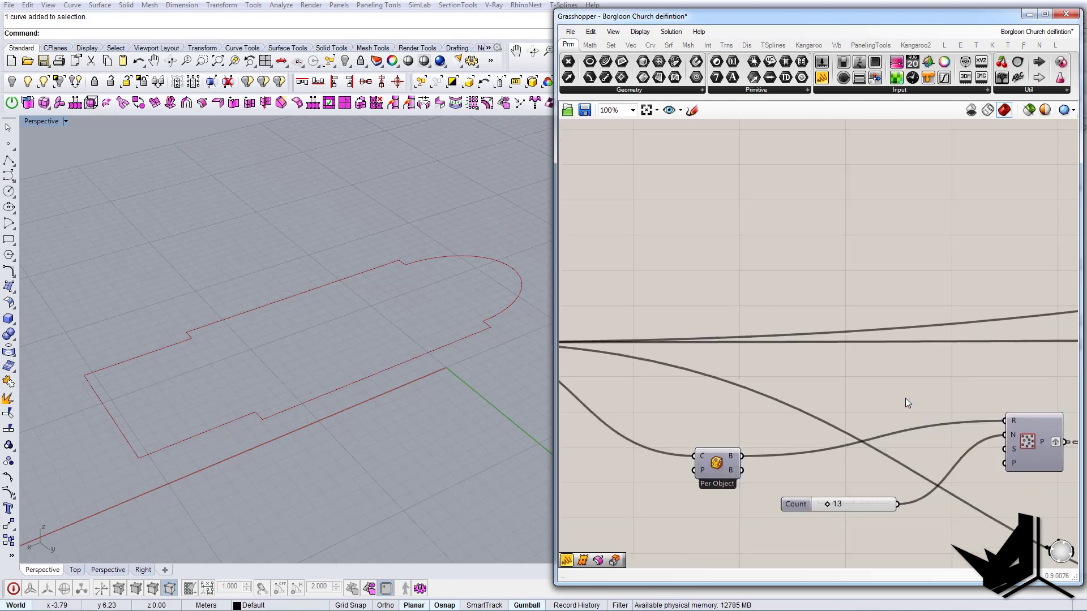
pyautogui.scroll(-1, 905, 399)
pyautogui.moveTo(715, 372); pyautogui.dragTo(701, 389, button='right')
pyautogui.moveTo(768, 390); pyautogui.dragTo(802, 397, button='right')
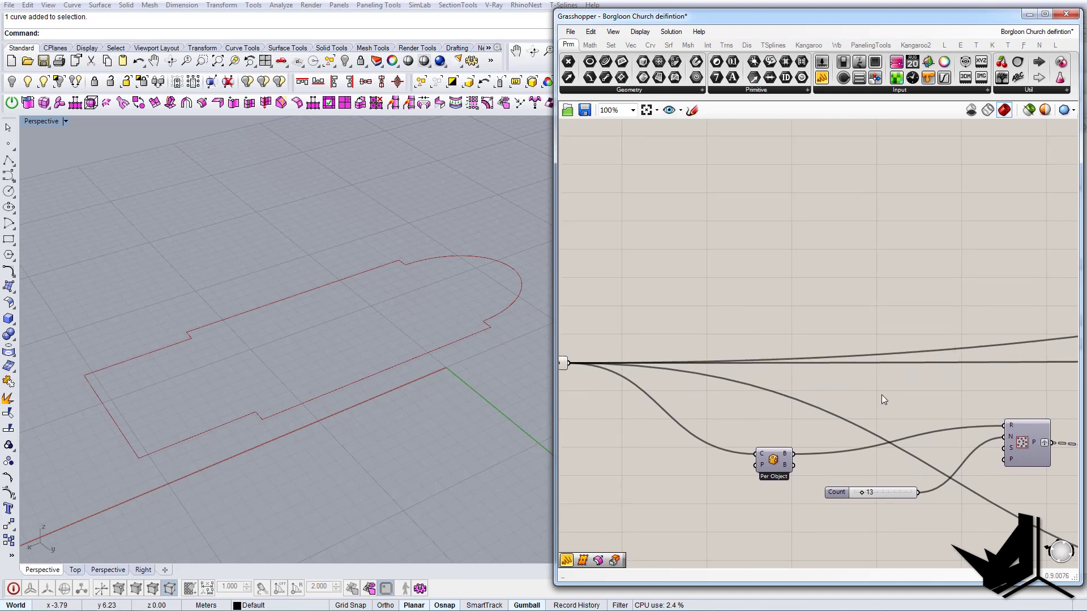
# Add a Curve parameter fed by the church outline and try it as the region input of Populate 2D.
pyautogui.doubleClick(882, 395)
pyautogui.write('cur')
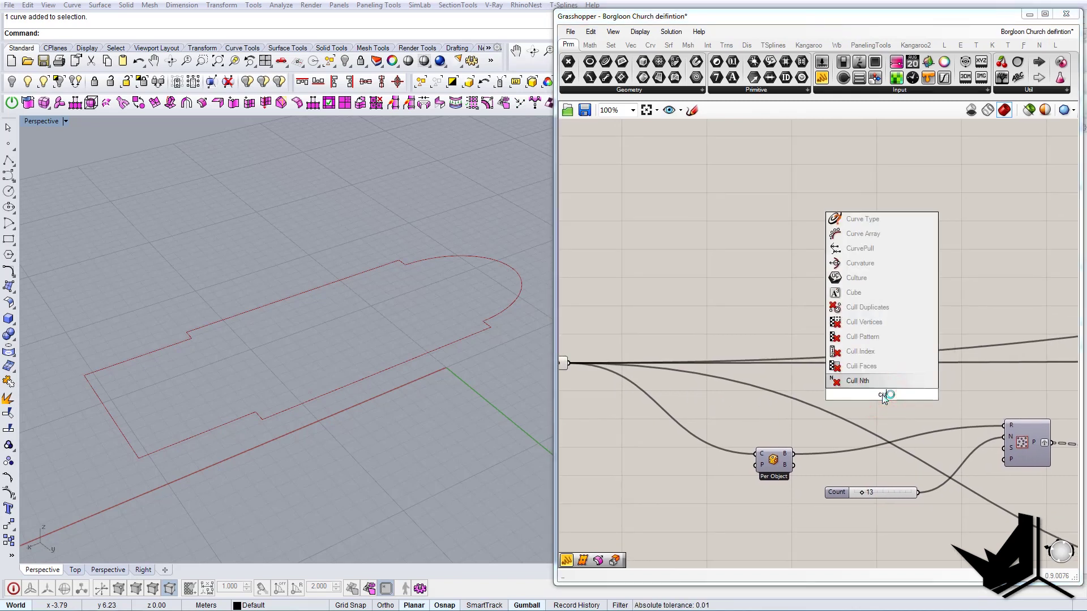
pyautogui.press('BackSpace')
pyautogui.press('BackSpace')
pyautogui.write('rv')
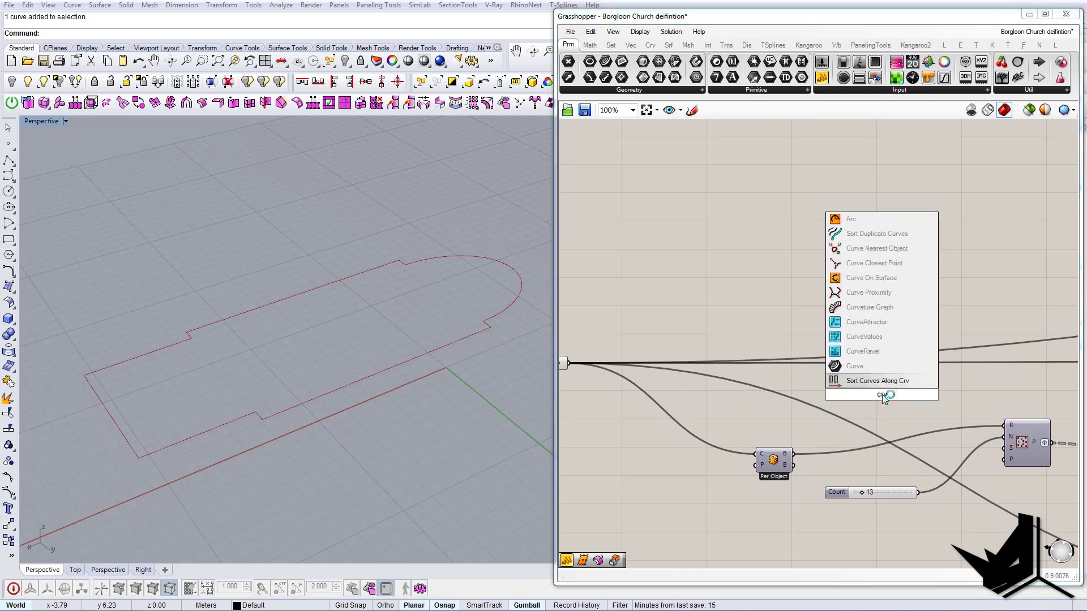
pyautogui.click(855, 366)
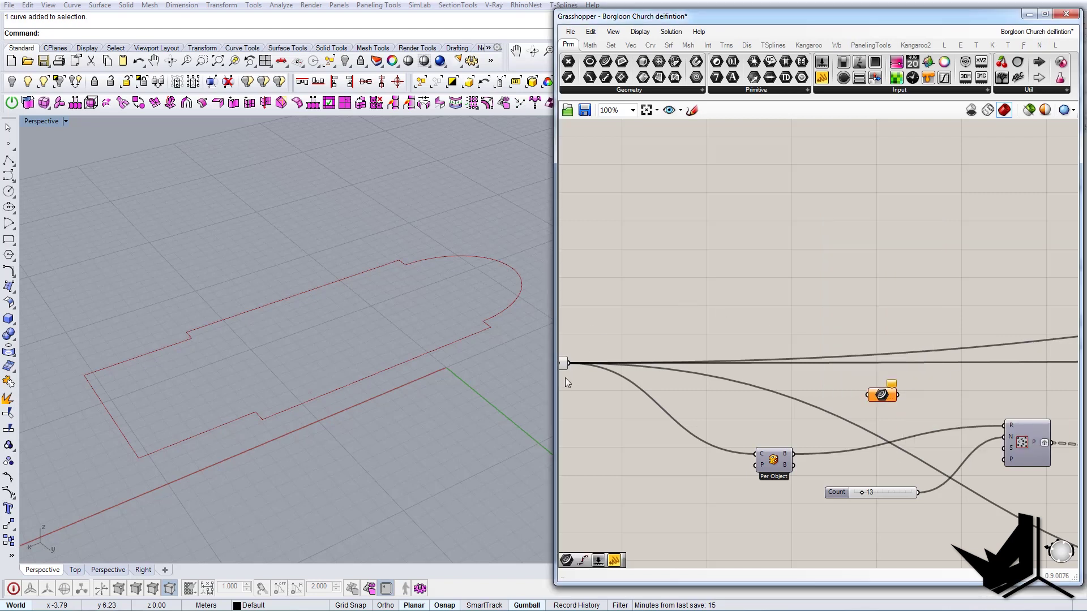
pyautogui.moveTo(568, 363); pyautogui.dragTo(868, 395)
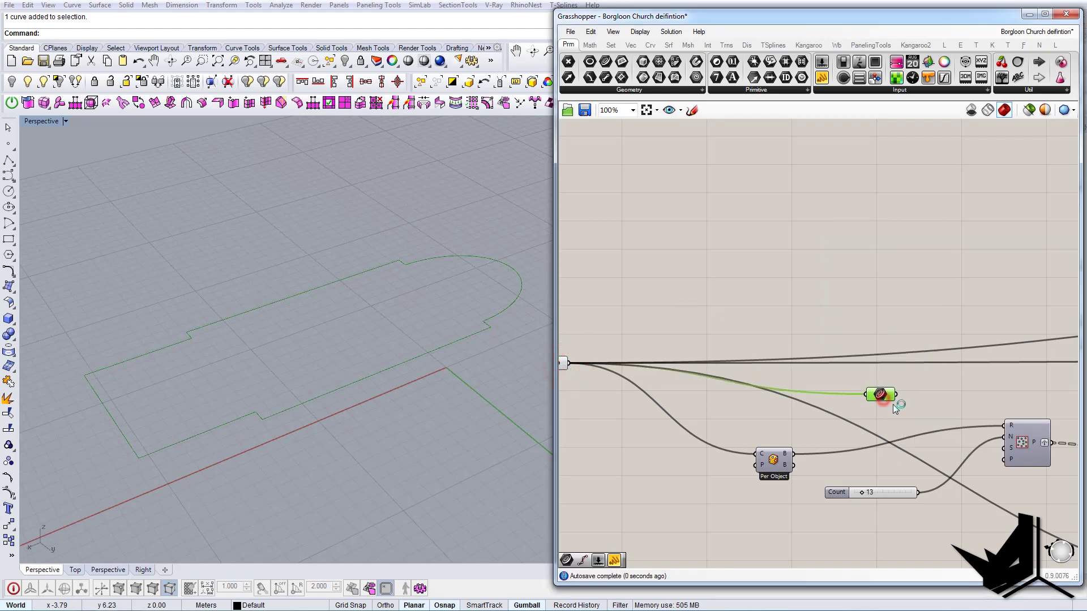
pyautogui.moveTo(895, 409); pyautogui.dragTo(824, 398, button='right')
pyautogui.moveTo(822, 388); pyautogui.dragTo(931, 422)
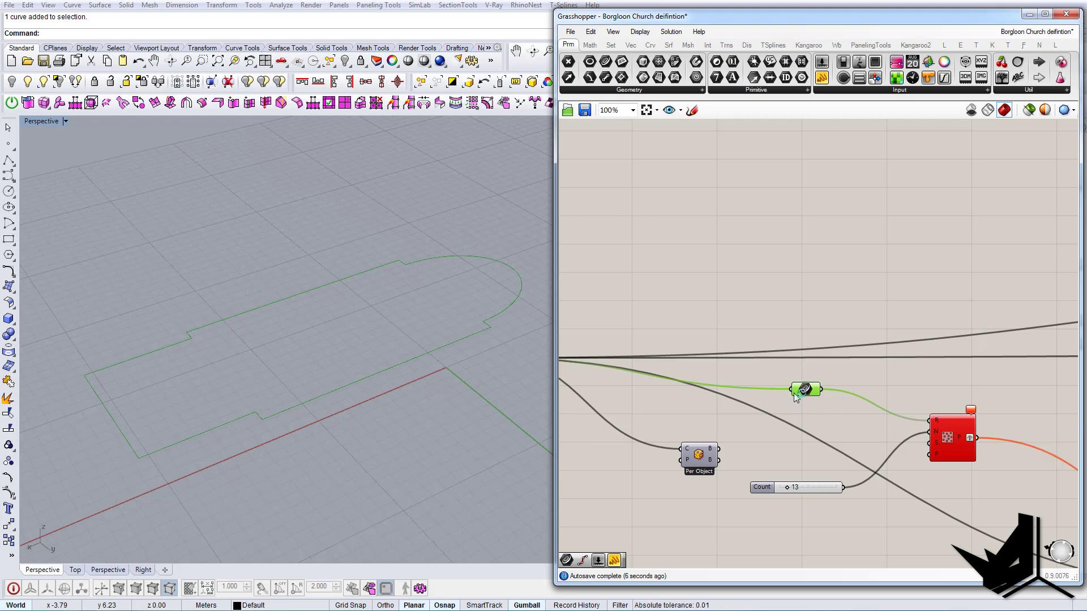
# Turn on the preview of the Bounding Box component and inspect its rectangle around the outline in Rhino.
pyautogui.moveTo(694, 399); pyautogui.dragTo(785, 389, button='right')
pyautogui.scroll(4, 790, 445)
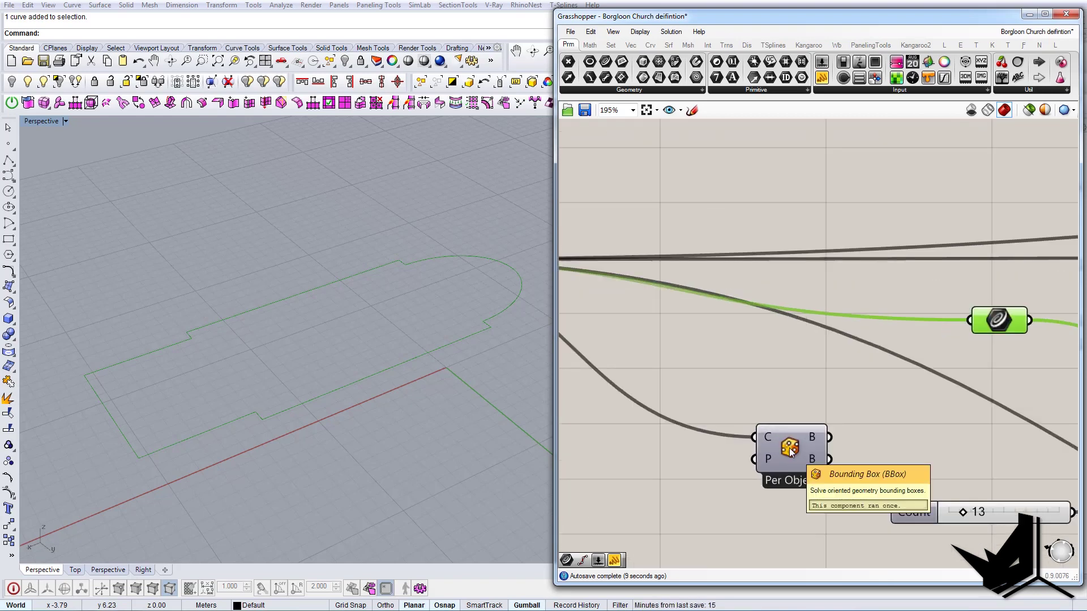
pyautogui.click(790, 451)
pyautogui.scroll(-3, 790, 451)
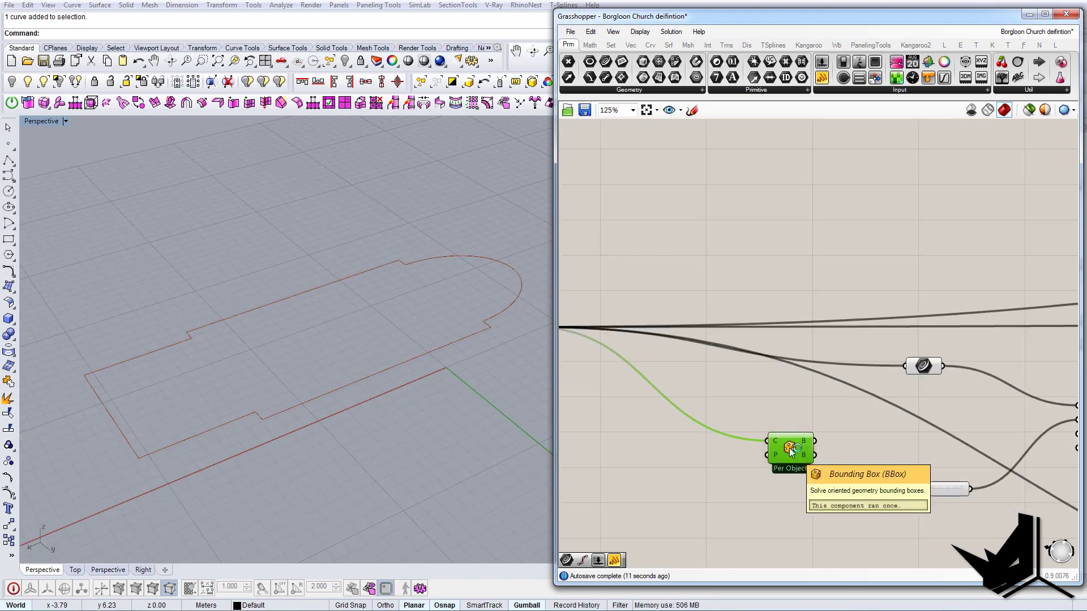
pyautogui.middleClick(790, 450)
pyautogui.click(823, 415)
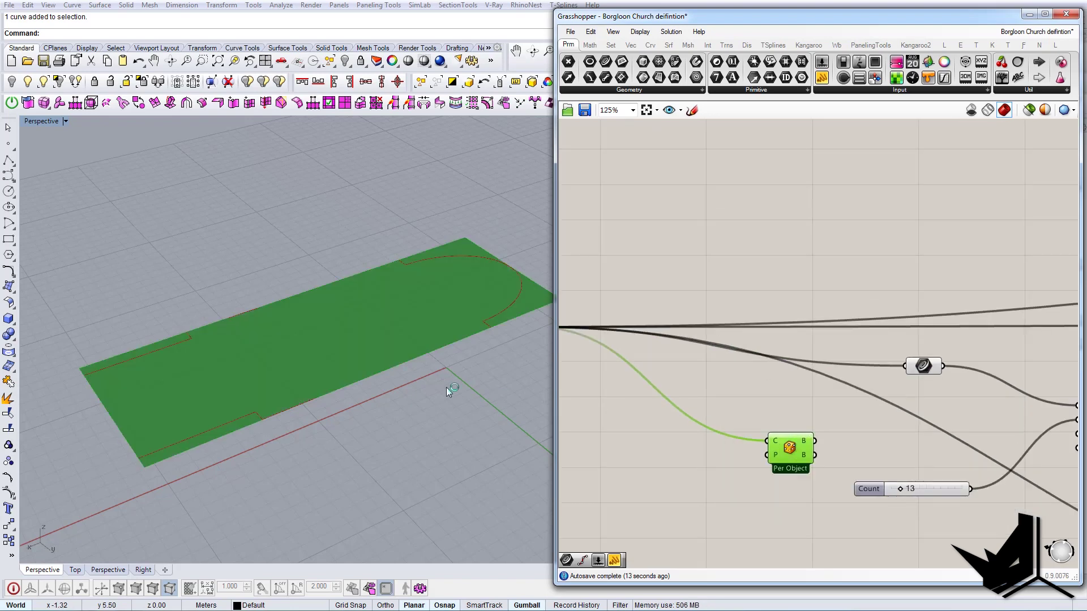
pyautogui.click(350, 247)
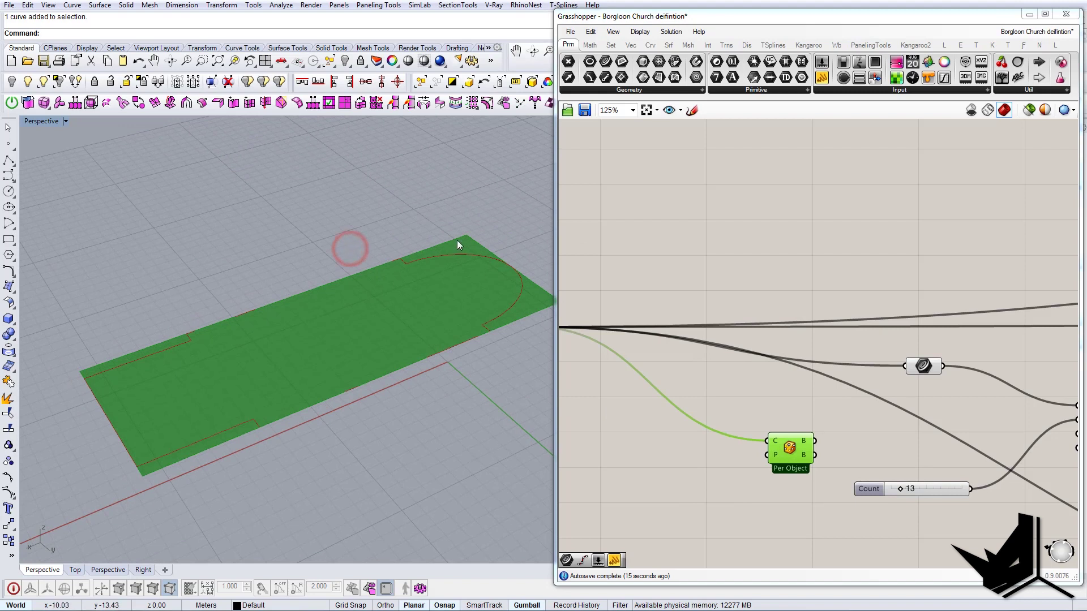
# Reconnect the Bounding Box's box output to the region input of Populate 2D and delete the extra Curve parameter.
pyautogui.moveTo(733, 391); pyautogui.dragTo(841, 410, button='right')
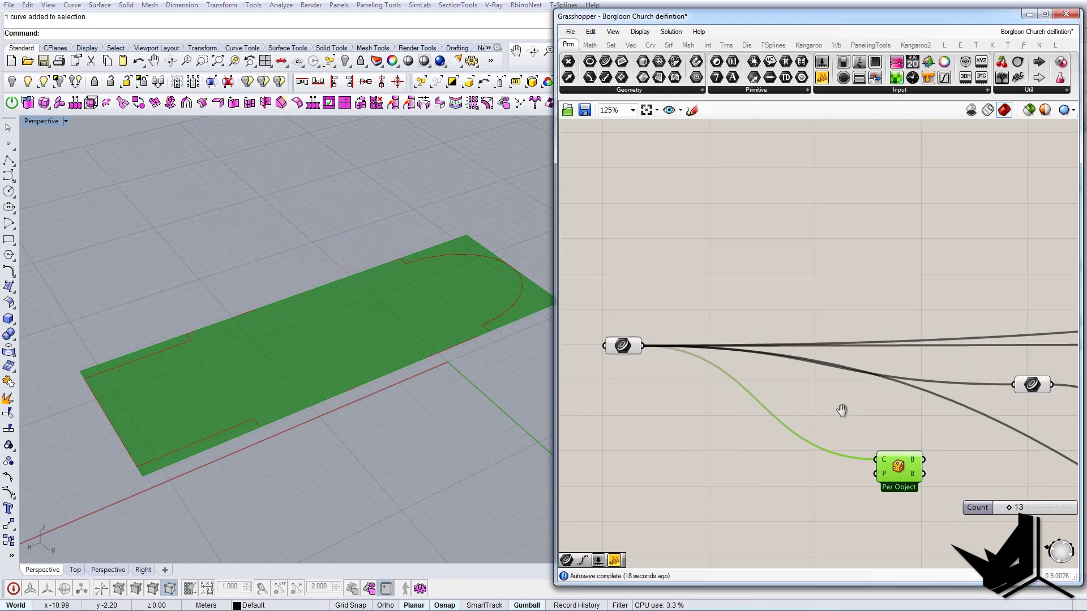
pyautogui.click(1030, 386)
pyautogui.moveTo(1026, 390); pyautogui.dragTo(976, 390, button='right')
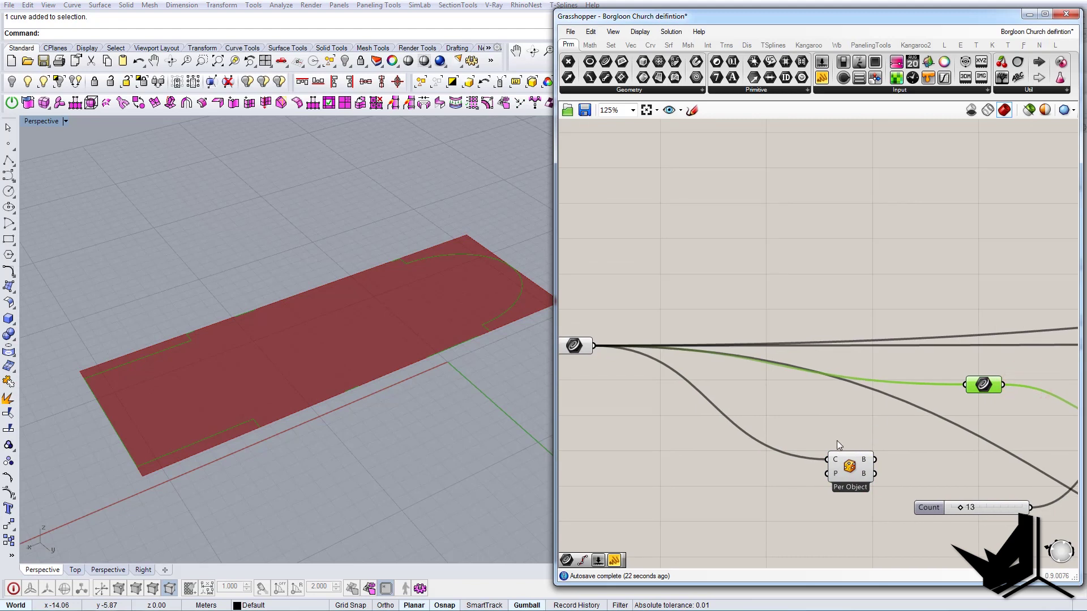
pyautogui.click(856, 441)
pyautogui.click(856, 466)
pyautogui.moveTo(898, 461); pyautogui.dragTo(816, 454, button='right')
pyautogui.moveTo(791, 452); pyautogui.dragTo(981, 419)
pyautogui.click(960, 369)
pyautogui.click(906, 375)
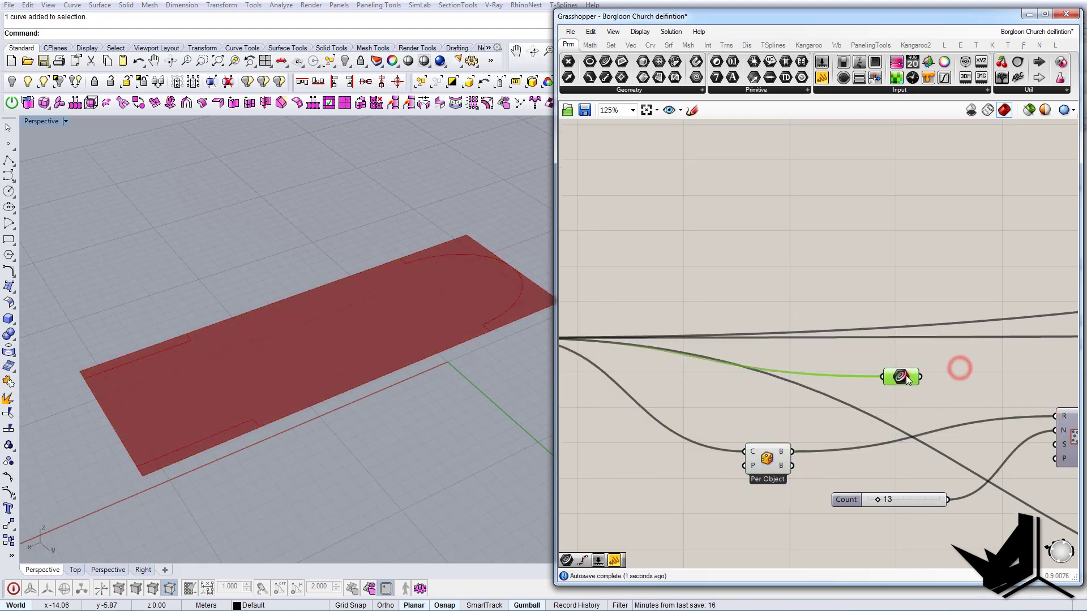
pyautogui.press('Delete')
pyautogui.moveTo(975, 400); pyautogui.dragTo(886, 385, button='right')
# Turn on the preview of the Populate 2D component so its points are displayed in Rhino.
pyautogui.moveTo(471, 345); pyautogui.dragTo(497, 294, button='right')
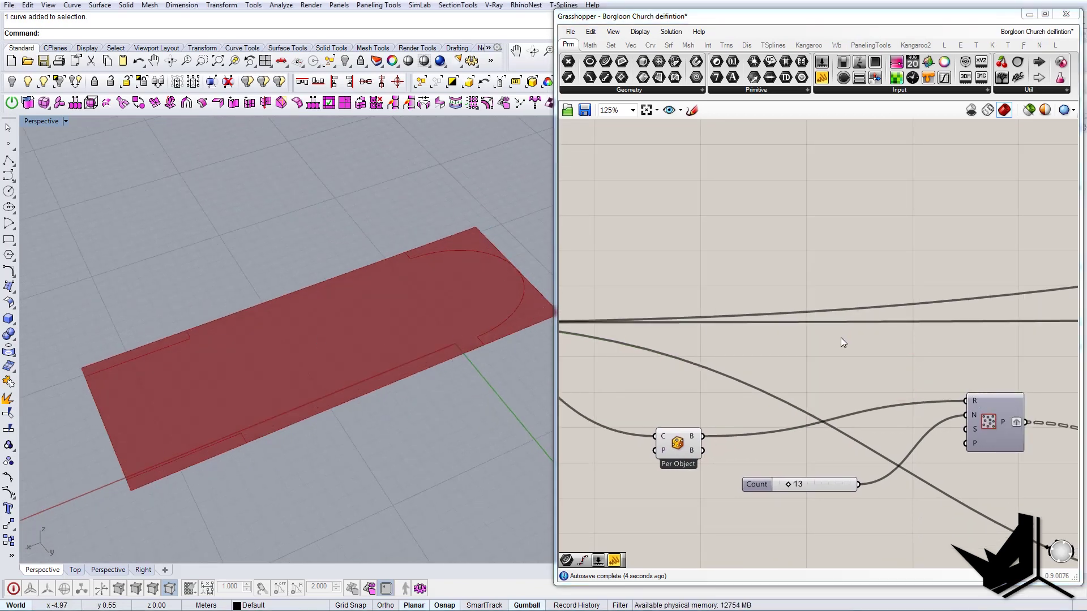
pyautogui.moveTo(874, 375); pyautogui.dragTo(694, 357, button='right')
pyautogui.moveTo(809, 394); pyautogui.dragTo(757, 369, button='right')
pyautogui.scroll(-2, 758, 370)
pyautogui.scroll(3, 776, 379)
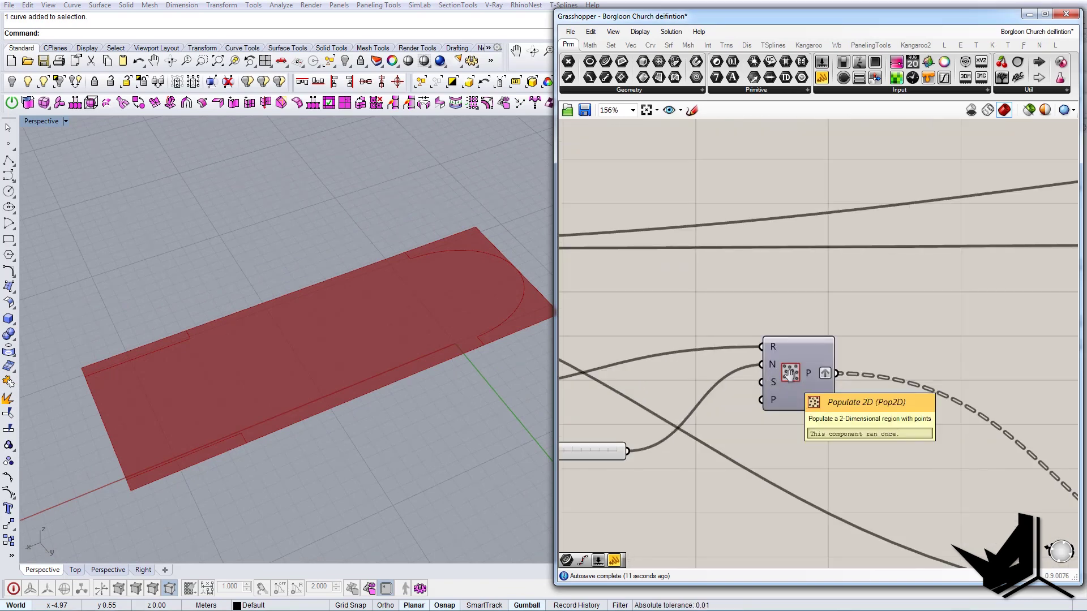
pyautogui.moveTo(789, 378); pyautogui.dragTo(812, 379, button='right')
pyautogui.rightClick(811, 379)
pyautogui.click(843, 403)
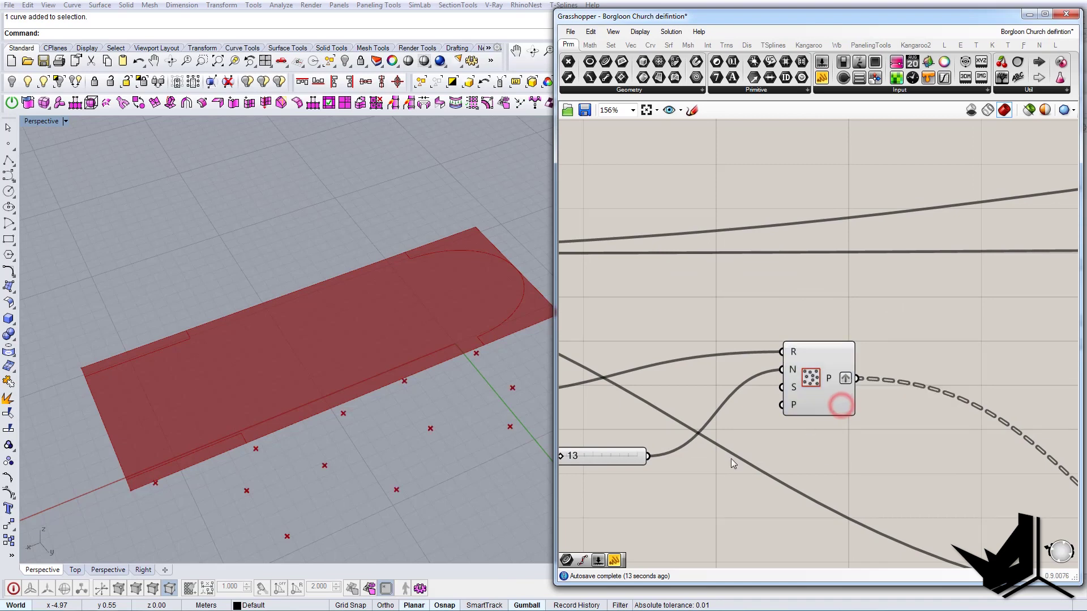
# Compare the populated points with the bounding rectangle from several angles, then switch the Rhino viewport to the Top view and frame them.
pyautogui.moveTo(389, 419)
pyautogui.mouseDown(button='right')
pyautogui.moveTo(376, 376)
pyautogui.moveTo(397, 403)
pyautogui.mouseUp(button='right')
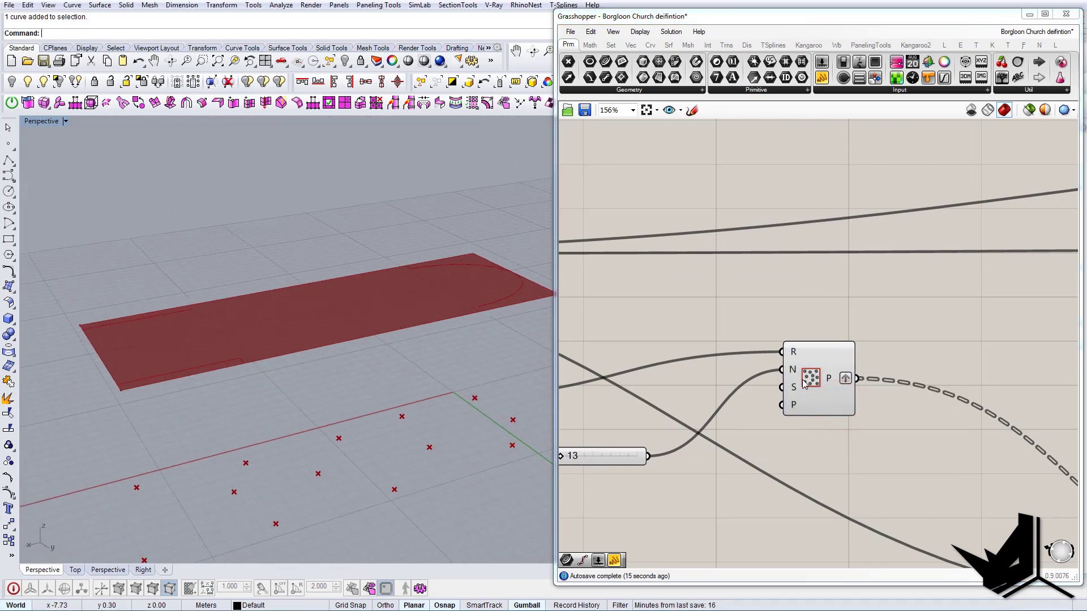
pyautogui.moveTo(669, 402); pyautogui.dragTo(735, 430, button='right')
pyautogui.moveTo(872, 487); pyautogui.dragTo(892, 488, button='right')
pyautogui.moveTo(575, 484); pyautogui.dragTo(637, 480, button='right')
pyautogui.moveTo(438, 478); pyautogui.dragTo(445, 429, button='right')
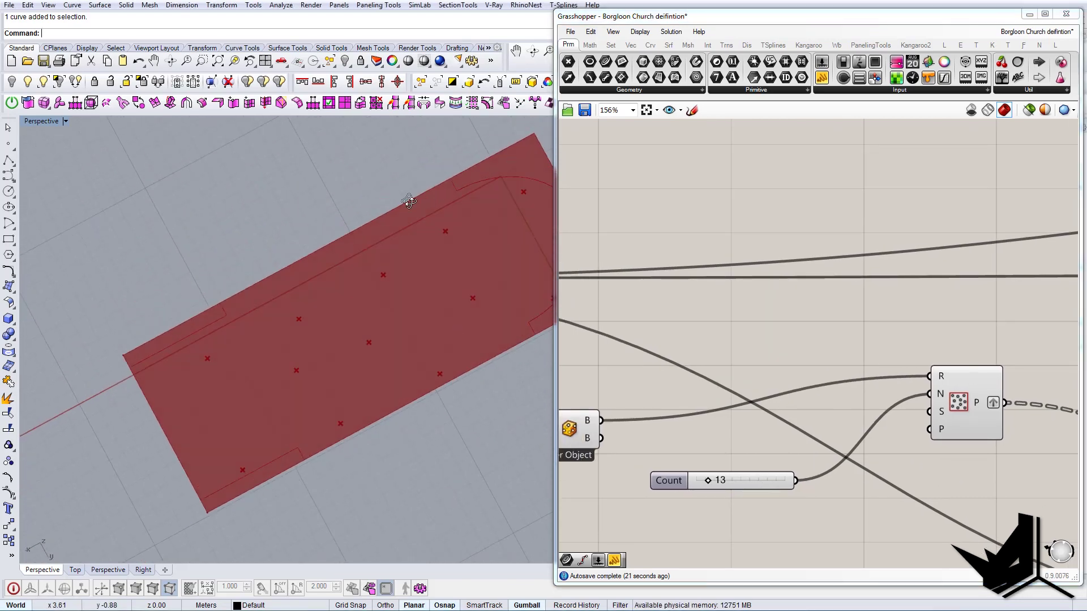
pyautogui.moveTo(408, 201); pyautogui.dragTo(283, 220, button='right')
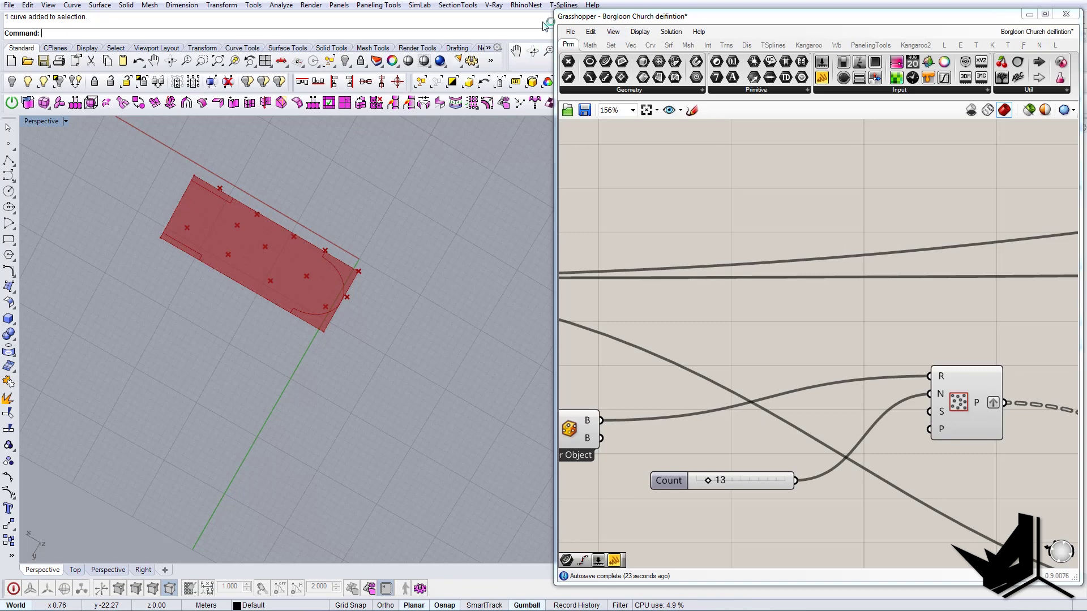
pyautogui.click(294, 62)
pyautogui.click(334, 102)
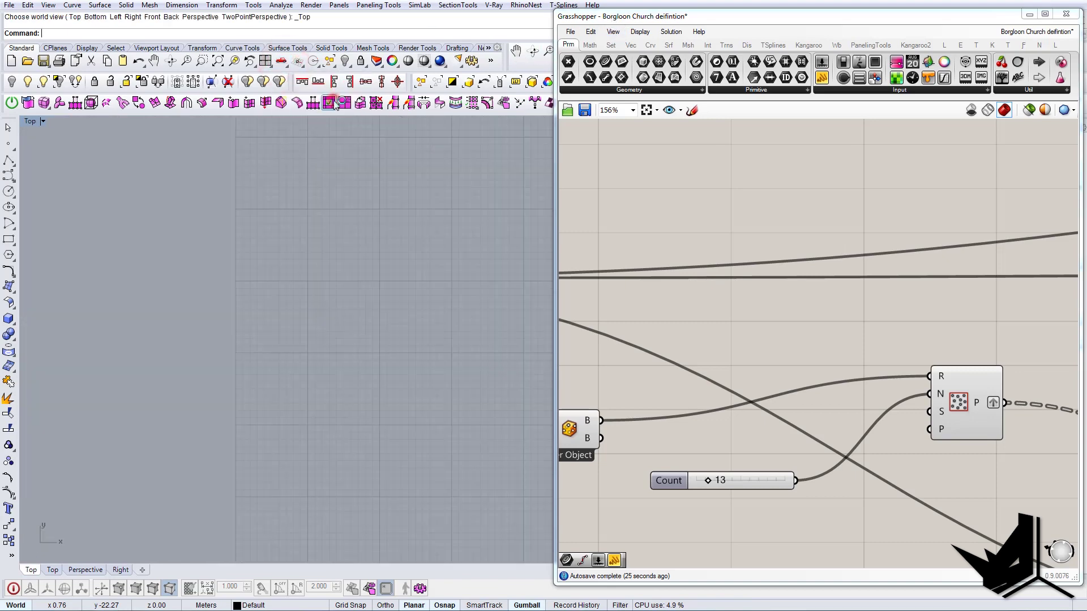
pyautogui.moveTo(383, 336); pyautogui.dragTo(356, 335, button='right')
pyautogui.scroll(-17, 356, 335)
pyautogui.scroll(20, 365, 334)
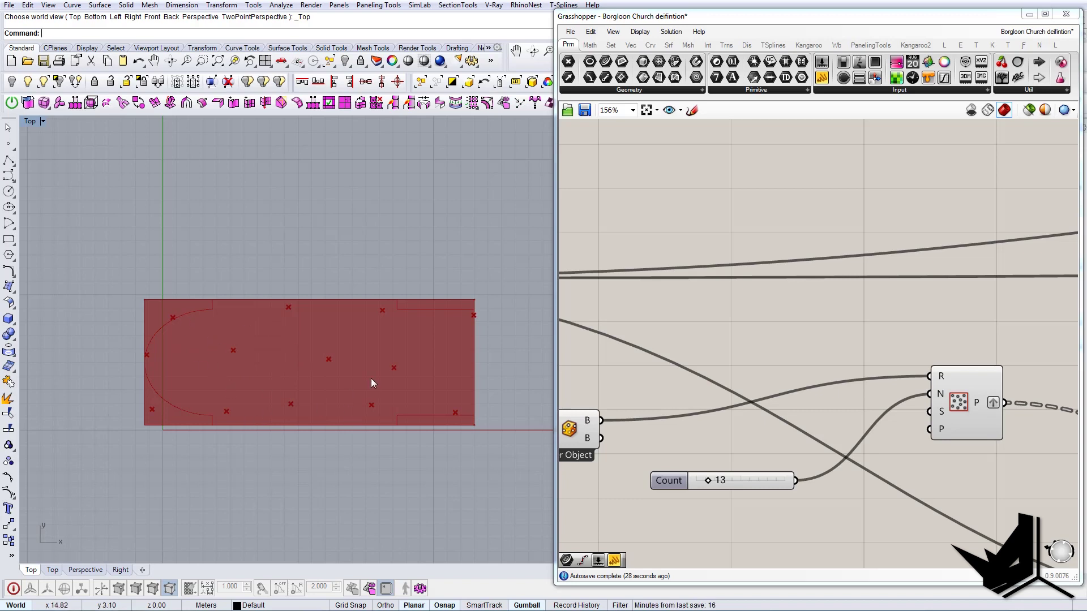
# Try point counts of 25 and 50 for Populate 2D with the Count slider.
pyautogui.scroll(3, 776, 467)
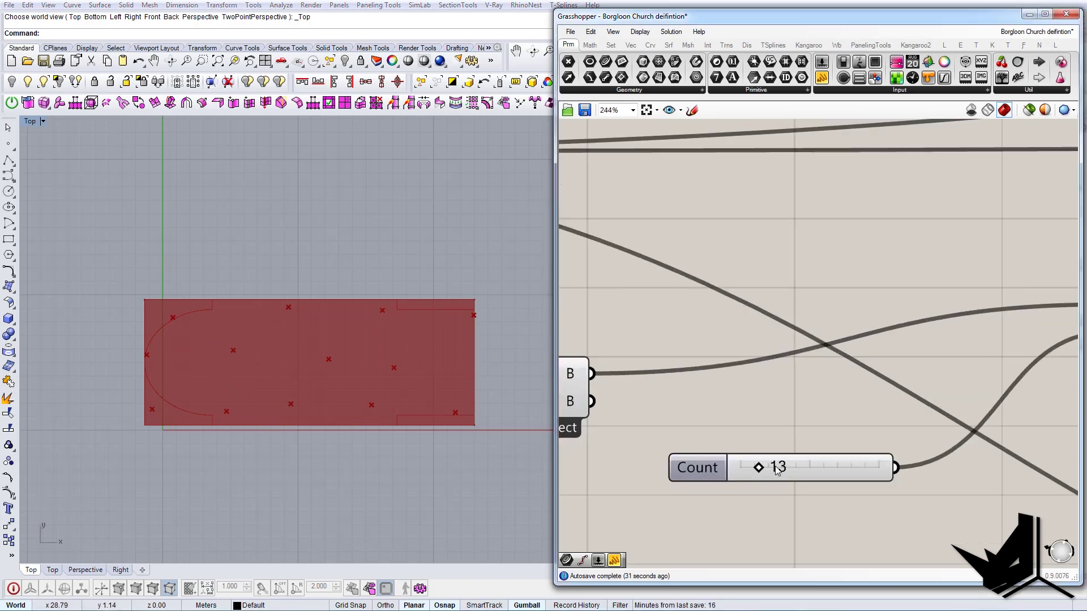
pyautogui.doubleClick(776, 468)
pyautogui.write('25')
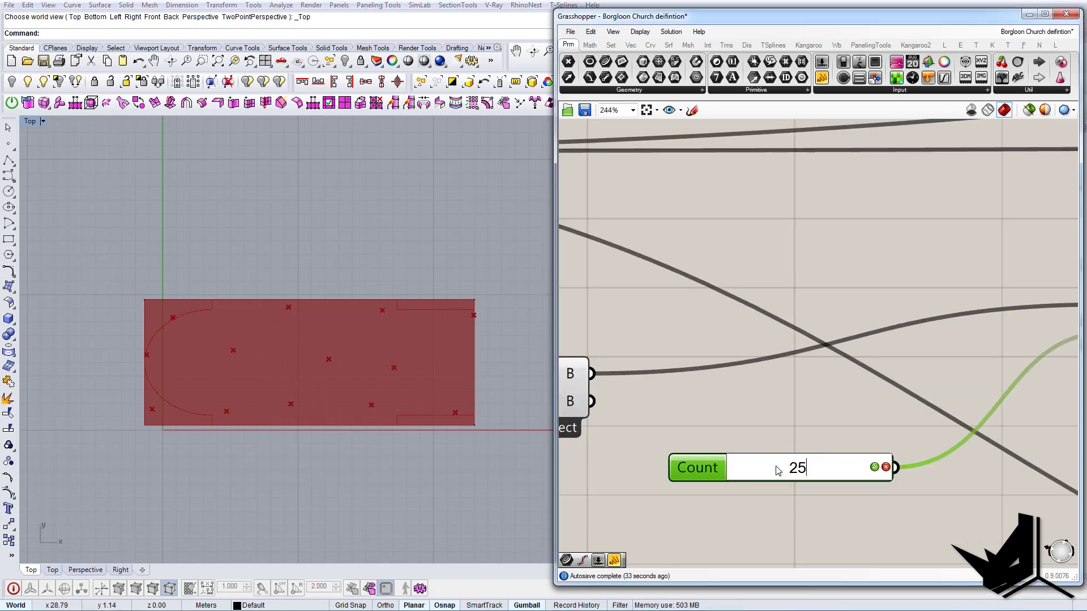
pyautogui.click(874, 467)
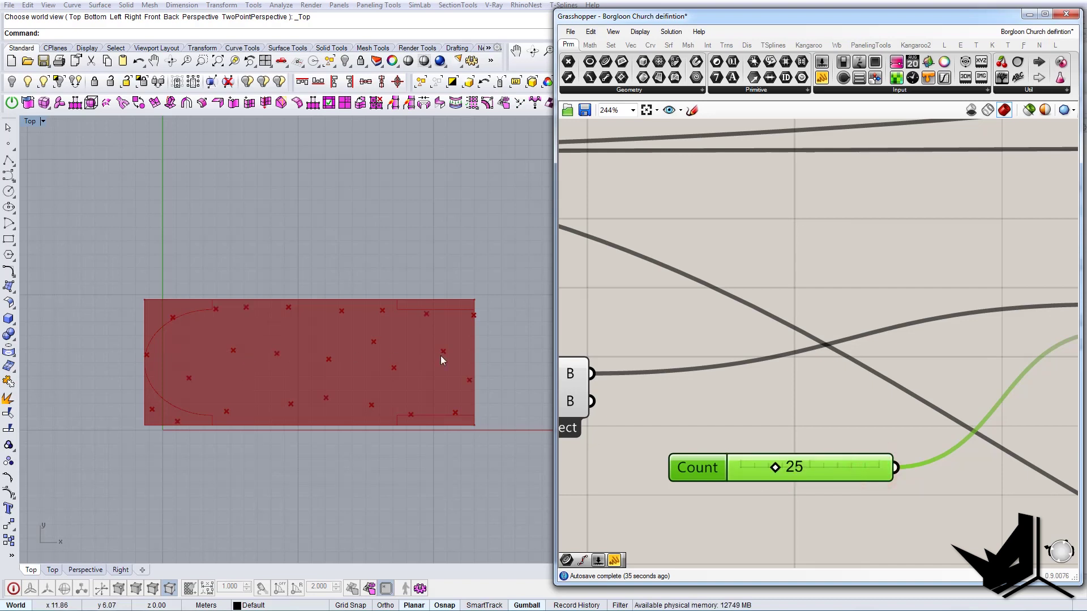
pyautogui.doubleClick(794, 467)
pyautogui.write('50')
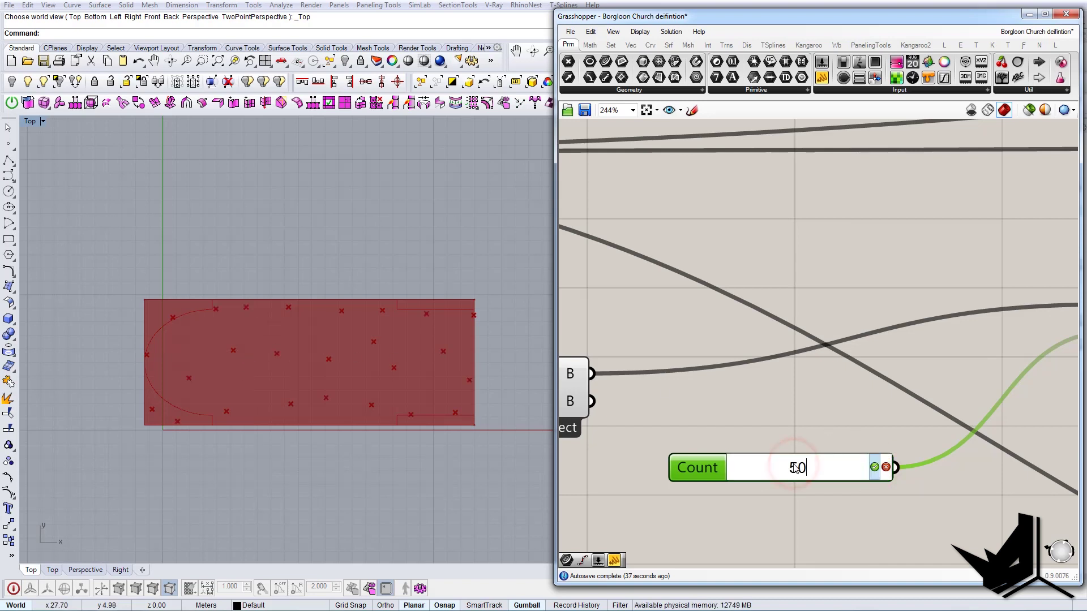
pyautogui.click(875, 467)
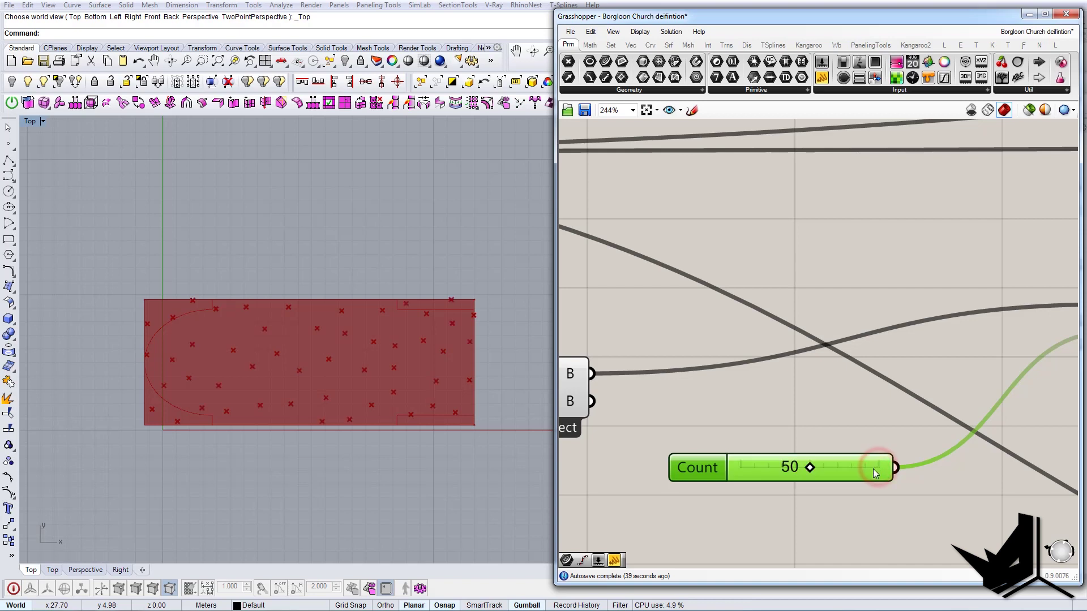
pyautogui.click(787, 411)
# Set the Count slider to 15 and check the distribution of points in the Top view.
pyautogui.doubleClick(787, 470)
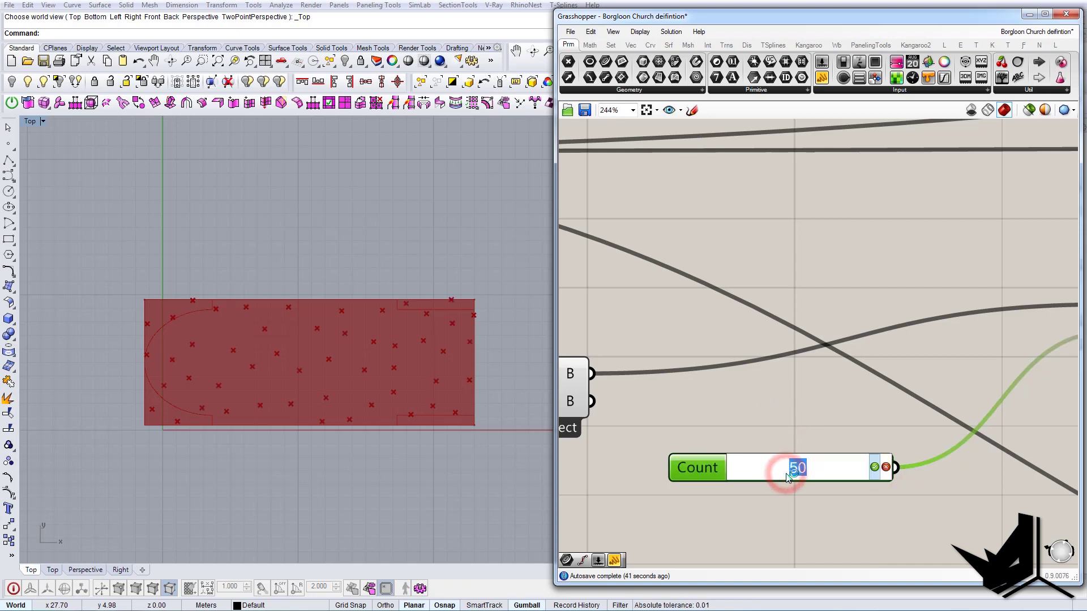
pyautogui.click(875, 470)
pyautogui.moveTo(433, 361); pyautogui.dragTo(354, 367, button='right')
pyautogui.scroll(-8, 323, 315)
pyautogui.moveTo(345, 280); pyautogui.dragTo(310, 291, button='right')
# Set the Rhino viewport back to the Perspective view and orbit around the outline and points.
pyautogui.click(43, 122)
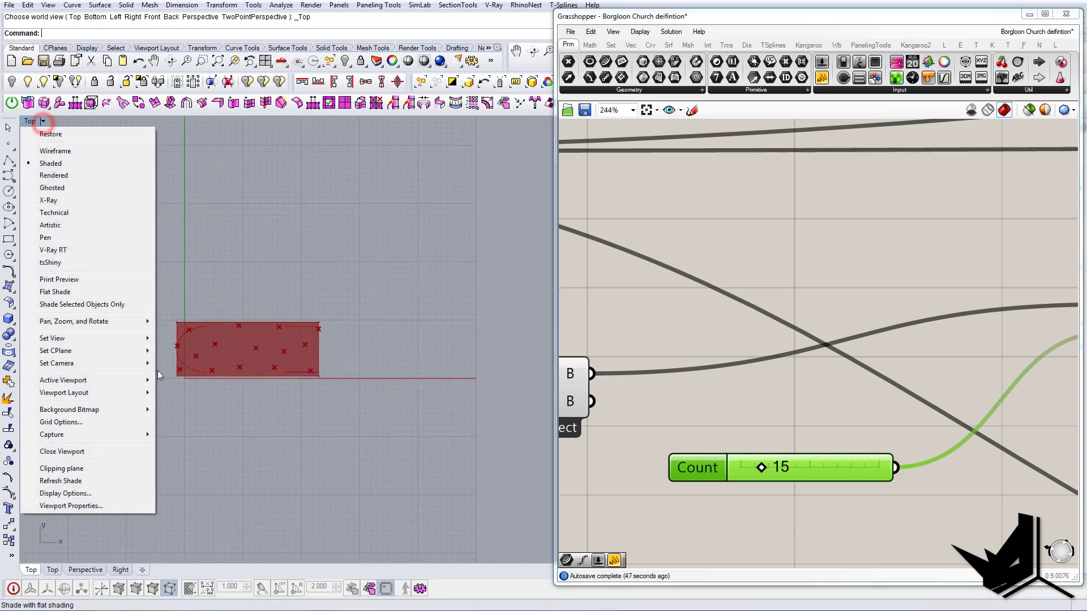
pyautogui.moveTo(129, 343)
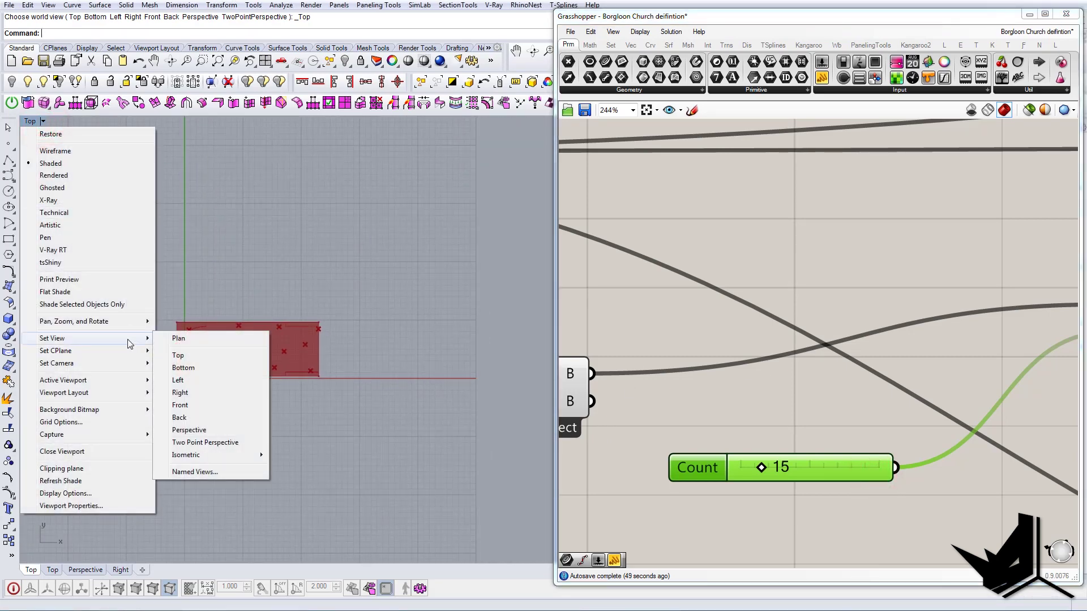
pyautogui.click(189, 430)
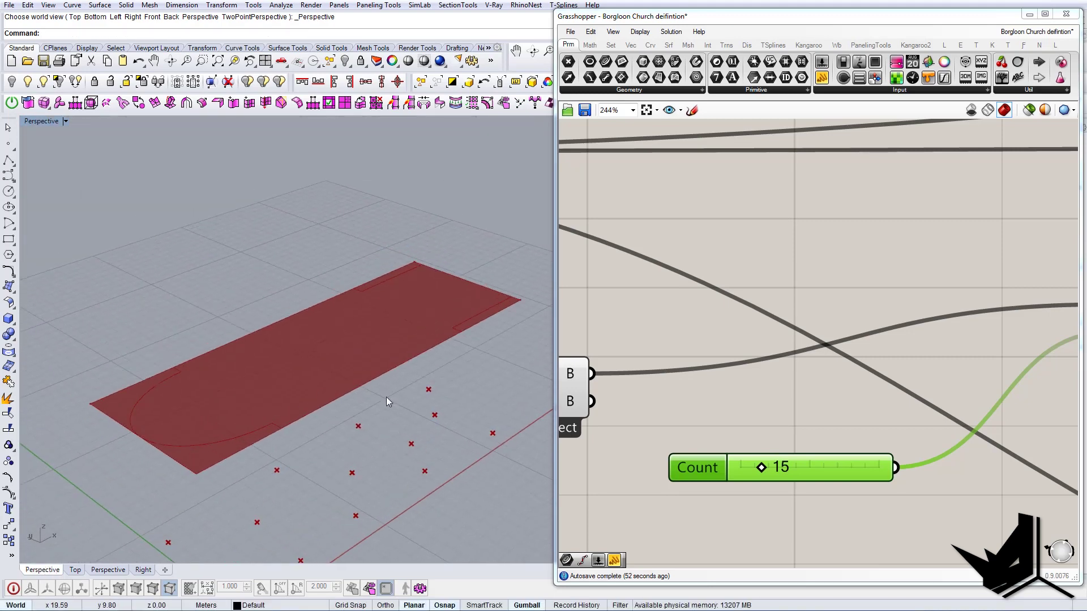
pyautogui.moveTo(388, 400); pyautogui.dragTo(244, 455, button='right')
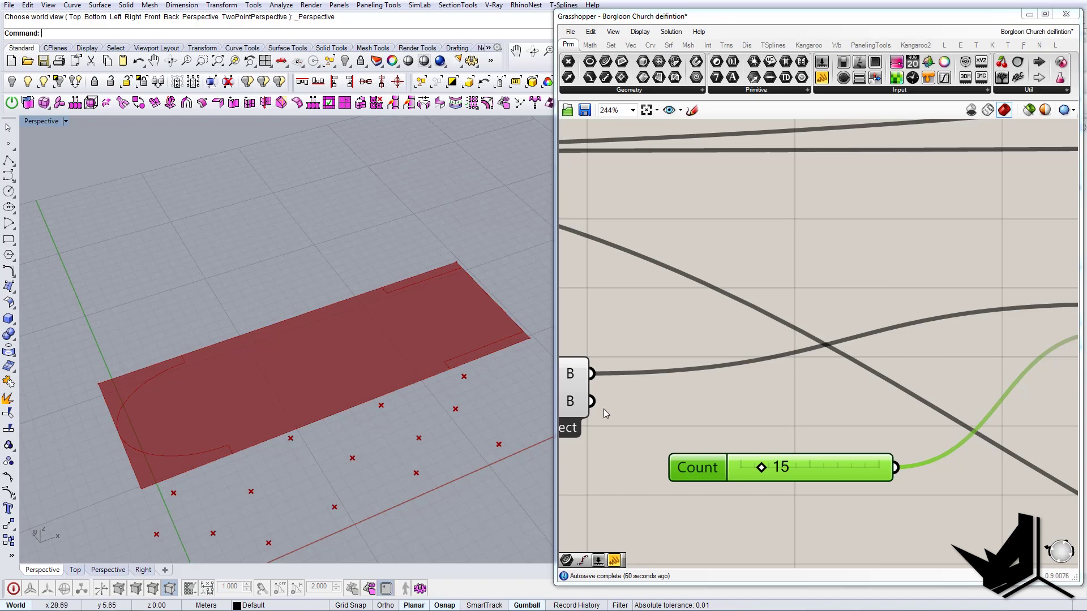
# Turn off the preview of the Bounding Box component, leaving the outline and the populated points displayed.
pyautogui.moveTo(603, 409); pyautogui.dragTo(806, 407, button='right')
pyautogui.click(736, 409)
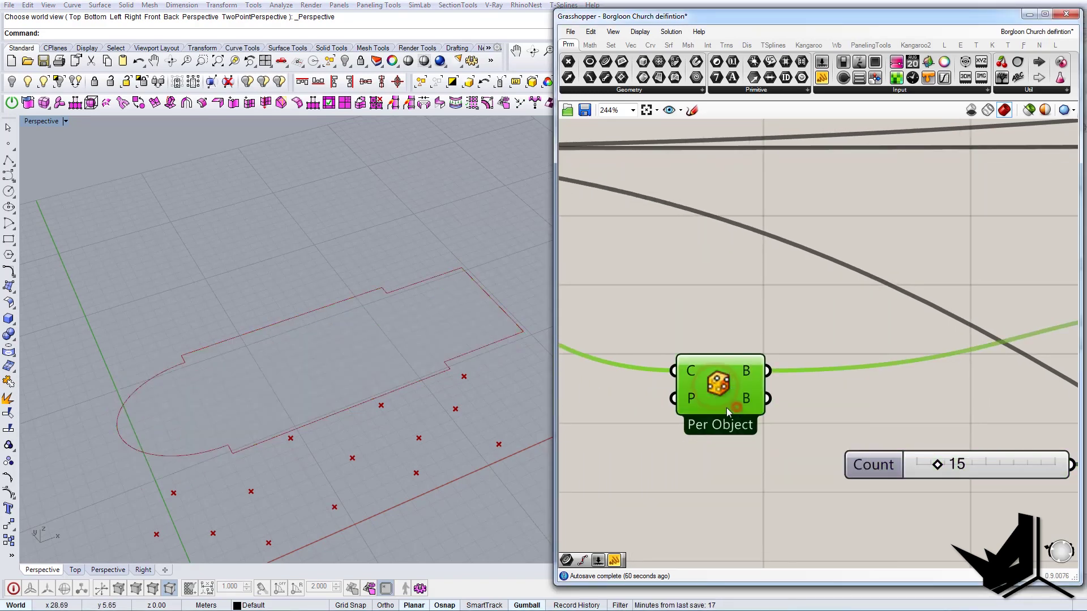
pyautogui.moveTo(374, 393); pyautogui.dragTo(398, 412, button='right')
# Examine how the Populate 2D points and the outline curve feed the curve closest-point component further along the definition.
pyautogui.moveTo(852, 416); pyautogui.dragTo(609, 402, button='right')
pyautogui.scroll(-4, 609, 402)
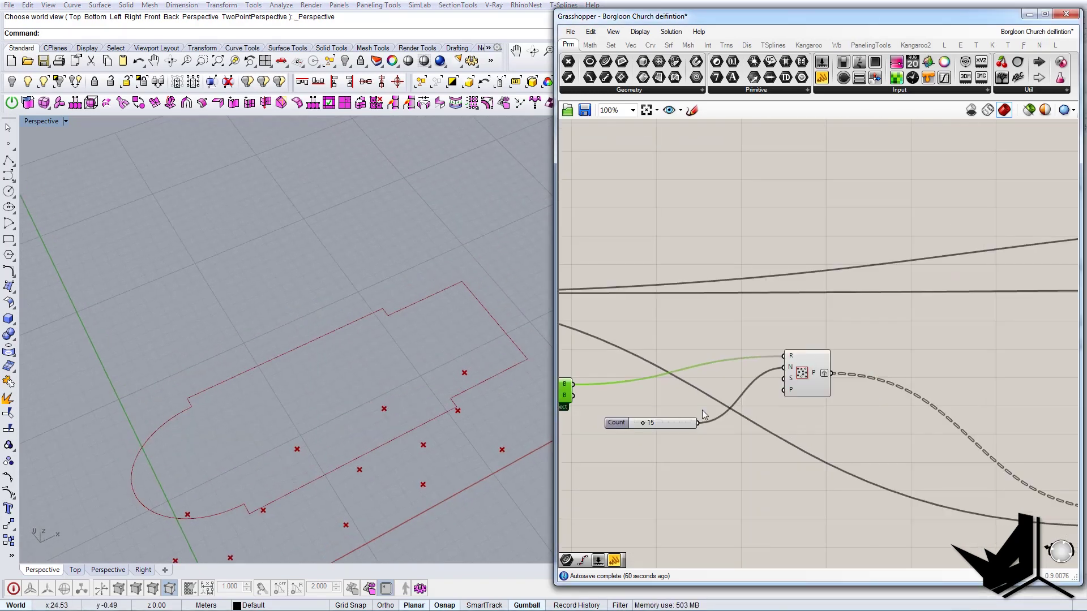
pyautogui.moveTo(889, 409); pyautogui.dragTo(694, 376, button='right')
pyautogui.scroll(-3, 694, 376)
pyautogui.scroll(3, 736, 390)
pyautogui.scroll(-2, 749, 405)
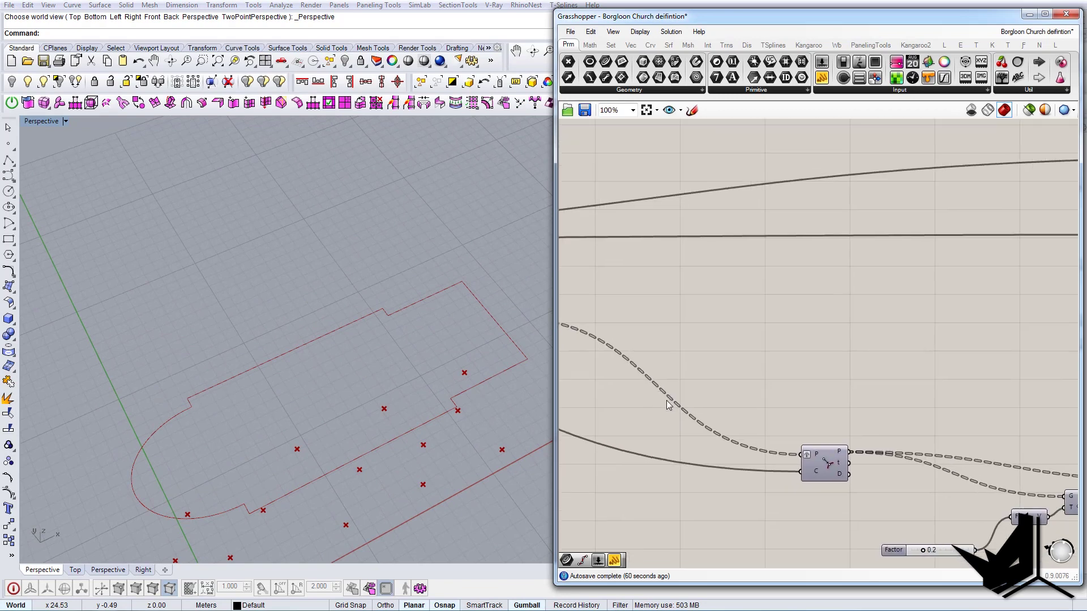
pyautogui.moveTo(773, 402); pyautogui.dragTo(915, 393, button='right')
pyautogui.scroll(2, 894, 433)
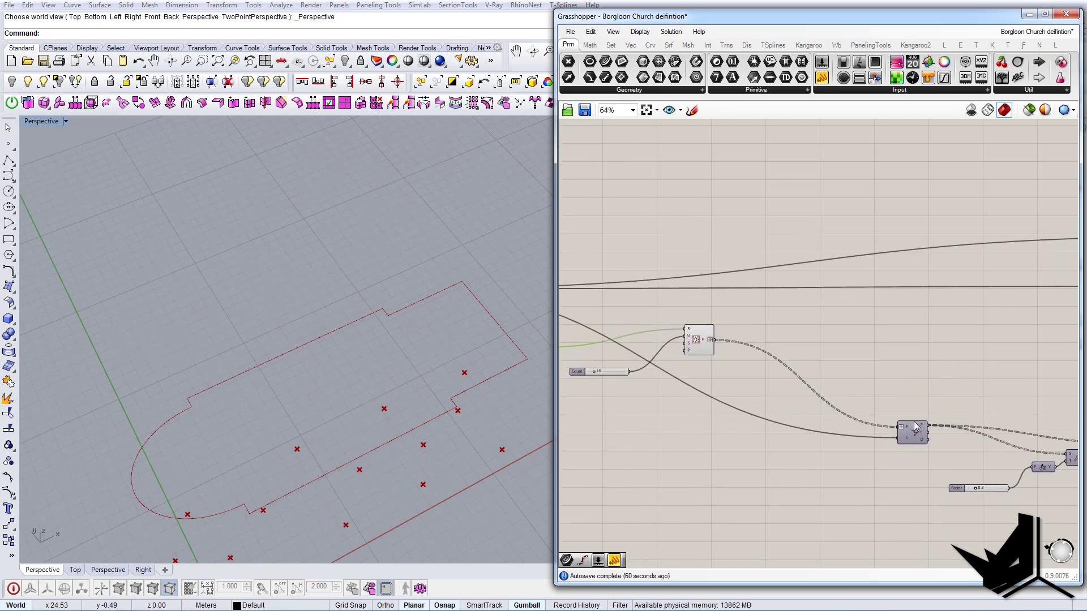
pyautogui.scroll(1, 917, 441)
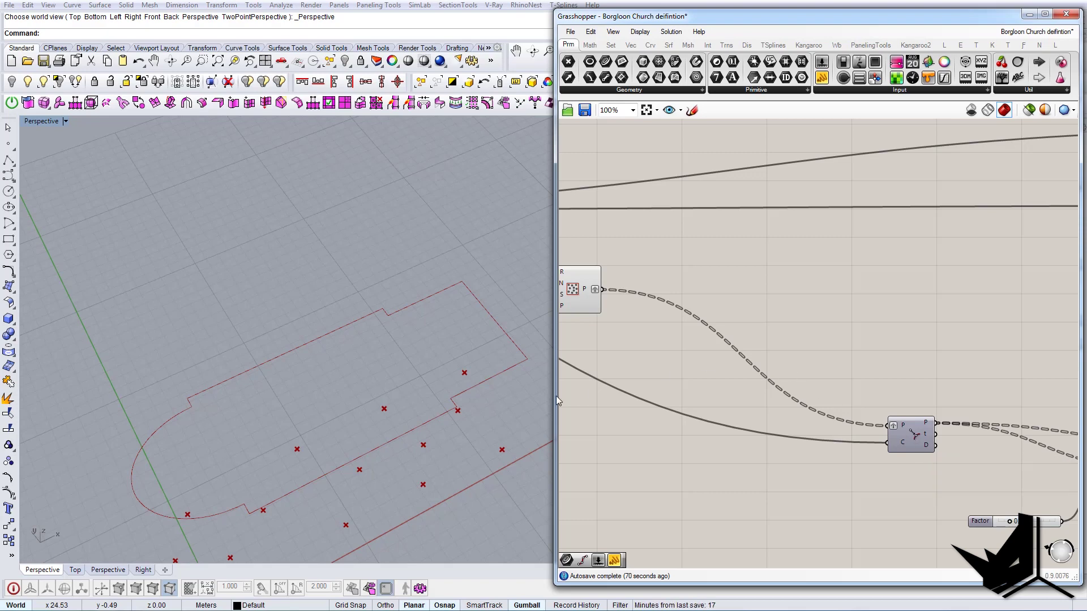
# Select the church outline curve and compare it from several angles with the populated points and the Populate 2D component.
pyautogui.moveTo(465, 382); pyautogui.dragTo(460, 370, button='right')
pyautogui.click(418, 290)
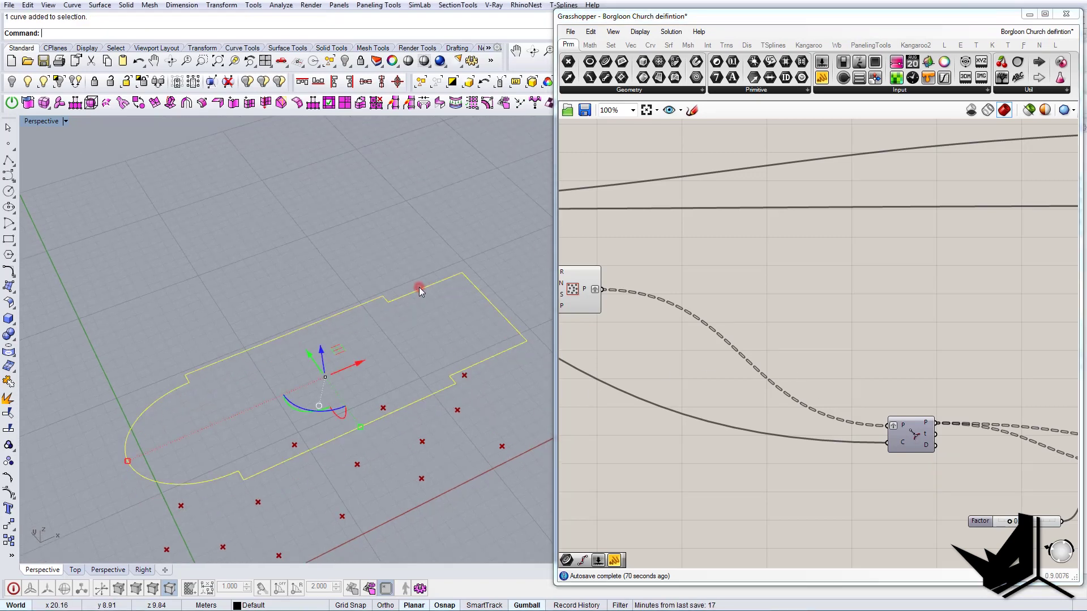
pyautogui.keyDown('shift'); pyautogui.moveTo(351, 446); pyautogui.dragTo(359, 357, button='right'); pyautogui.keyUp('shift')
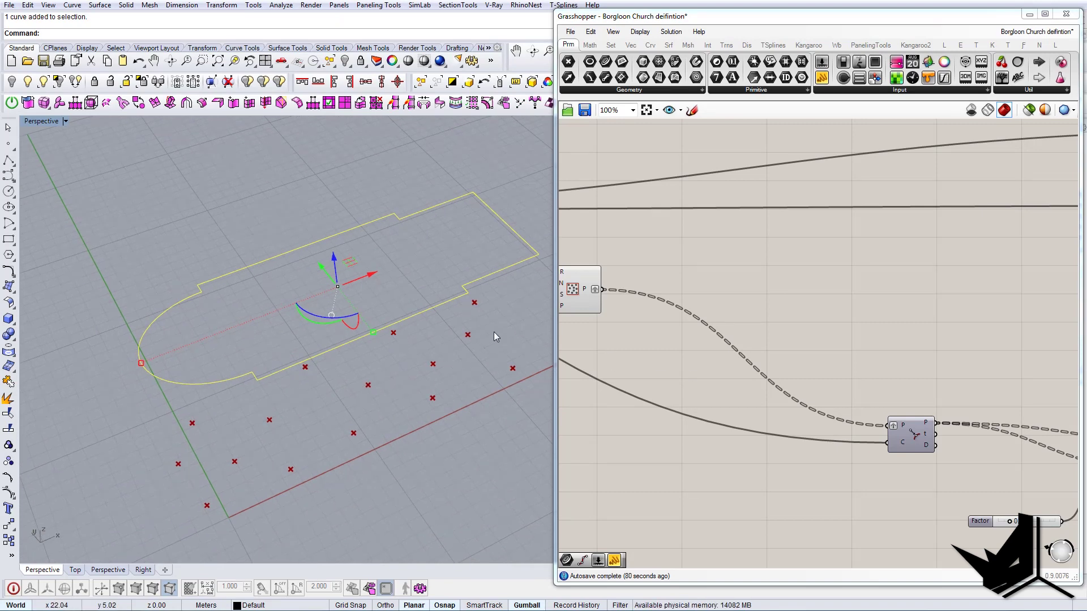
pyautogui.keyDown('shift'); pyautogui.moveTo(494, 331); pyautogui.dragTo(466, 360, button='right'); pyautogui.keyUp('shift')
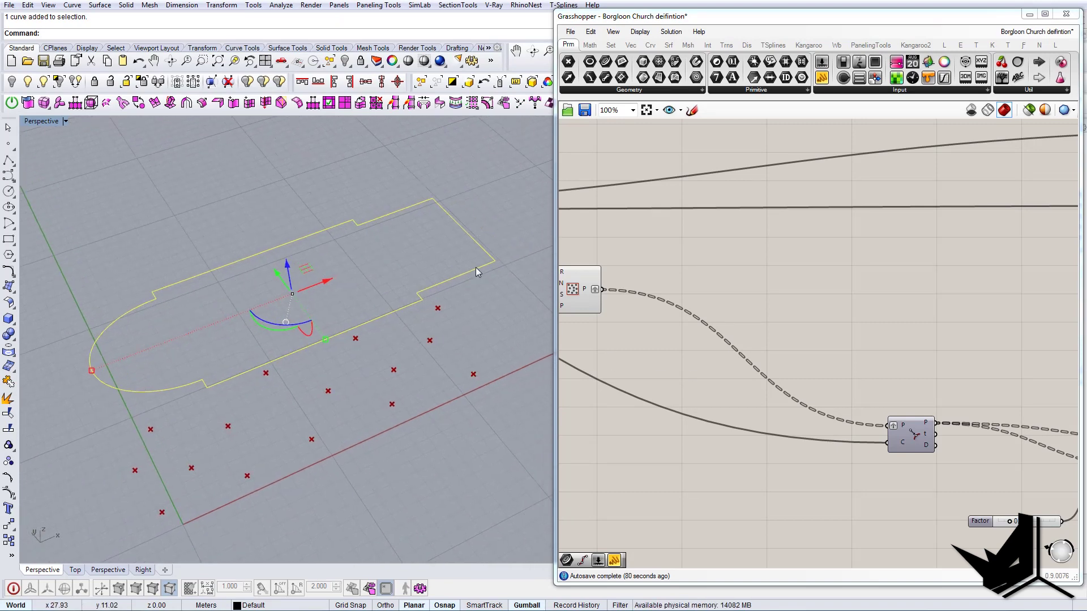
pyautogui.moveTo(475, 267); pyautogui.dragTo(399, 393, button='right')
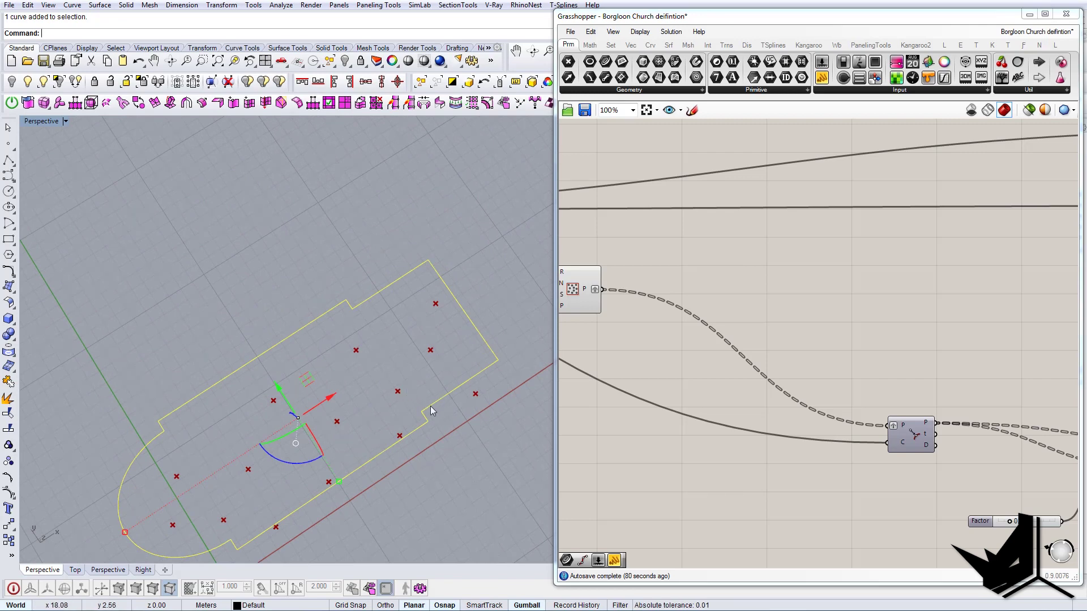
pyautogui.moveTo(398, 394); pyautogui.dragTo(394, 333, button='right')
pyautogui.moveTo(708, 312); pyautogui.dragTo(730, 325, button='right')
pyautogui.scroll(-3, 914, 376)
pyautogui.scroll(3, 621, 301)
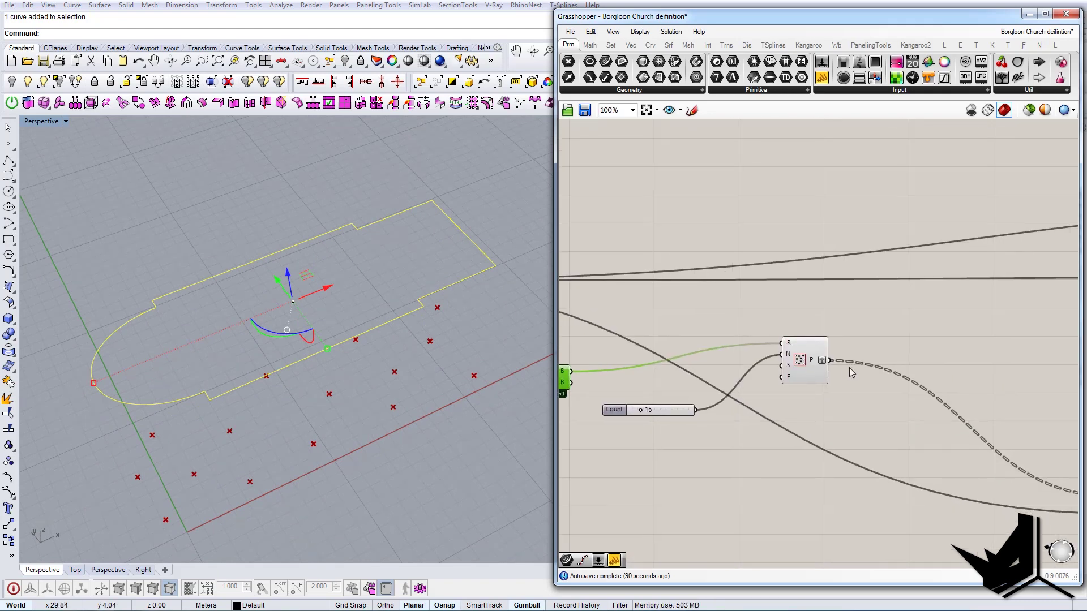
pyautogui.scroll(2, 846, 366)
pyautogui.moveTo(368, 404); pyautogui.dragTo(369, 369, button='right')
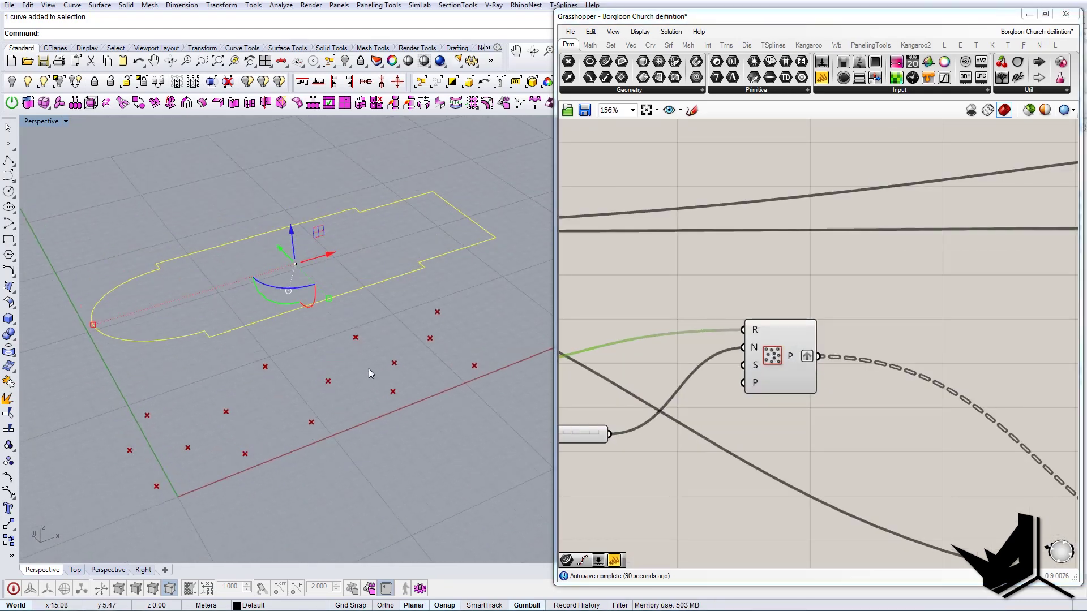
pyautogui.scroll(-4, 369, 368)
pyautogui.scroll(5, 335, 409)
pyautogui.moveTo(317, 405); pyautogui.dragTo(271, 322, button='right')
pyautogui.scroll(-5, 471, 304)
pyautogui.moveTo(471, 304); pyautogui.dragTo(306, 370, button='right')
# Turn on the preview of the curve closest-point component so its points show on the outline.
pyautogui.moveTo(893, 463); pyautogui.dragTo(821, 408, button='right')
pyautogui.scroll(-2, 600, 385)
pyautogui.scroll(2, 823, 409)
pyautogui.click(828, 441)
pyautogui.middleClick(819, 435)
pyautogui.click(842, 412)
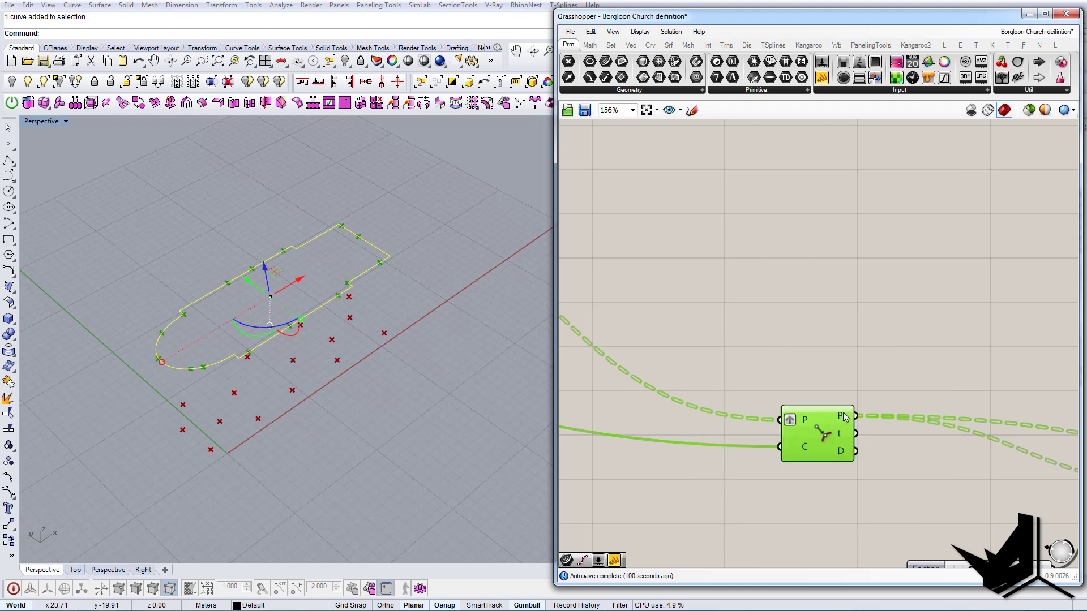
# Deselect the outline and examine how the closest points on the curve relate to the populated points.
pyautogui.moveTo(294, 343); pyautogui.dragTo(245, 273, button='right')
pyautogui.scroll(3, 249, 277)
pyautogui.click(267, 271)
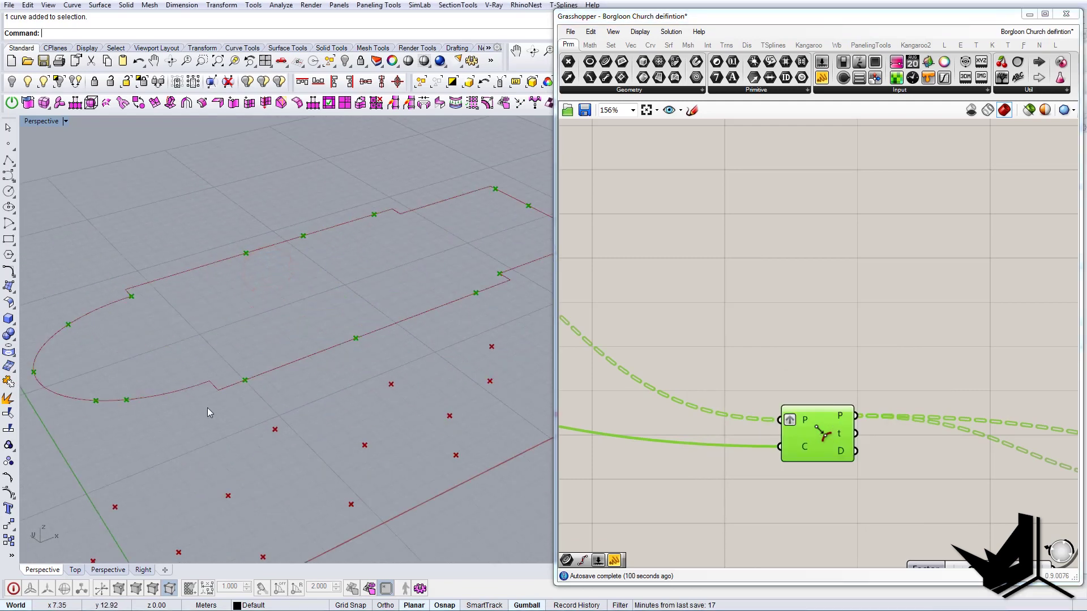
pyautogui.moveTo(207, 408); pyautogui.dragTo(194, 432, button='right')
pyautogui.keyDown('shift'); pyautogui.moveTo(271, 428); pyautogui.dragTo(304, 442, button='right'); pyautogui.keyUp('shift')
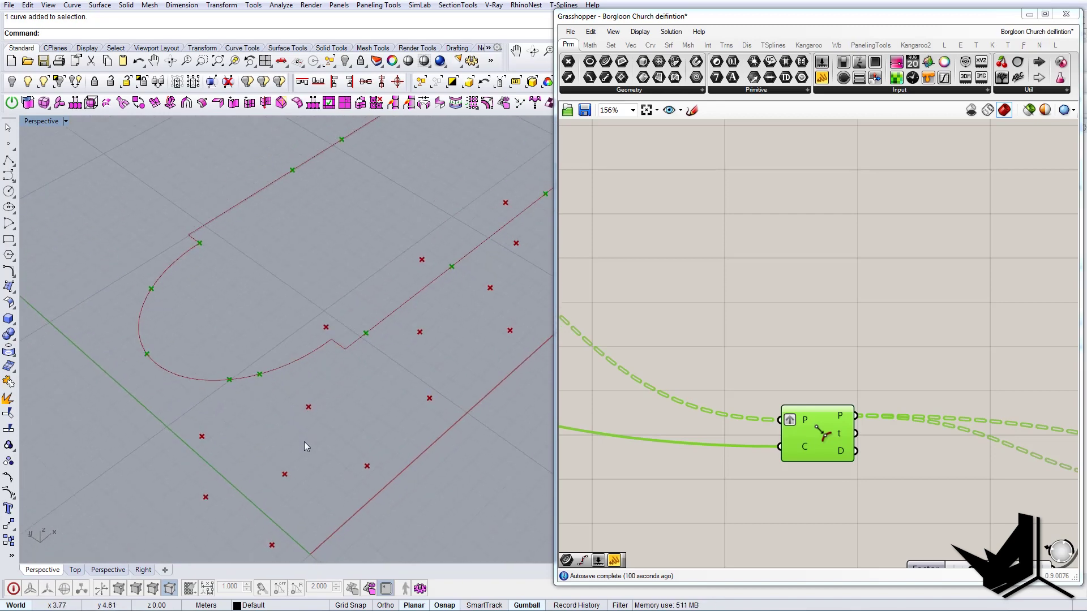
pyautogui.moveTo(378, 438); pyautogui.dragTo(386, 400, button='right')
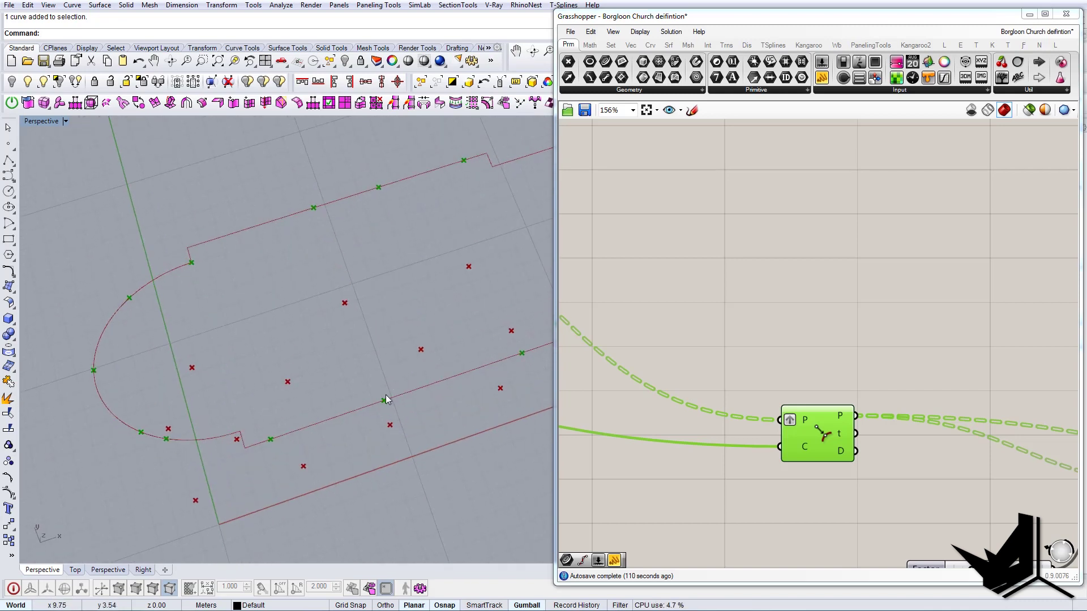
pyautogui.moveTo(314, 426); pyautogui.dragTo(476, 380, button='right')
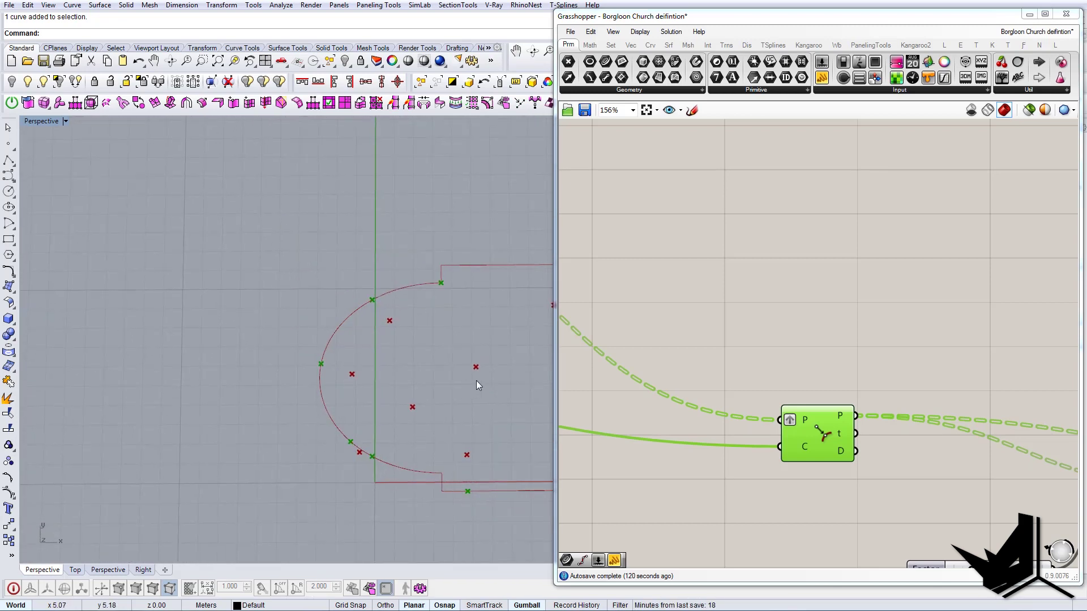
pyautogui.moveTo(440, 286); pyautogui.dragTo(338, 378, button='right')
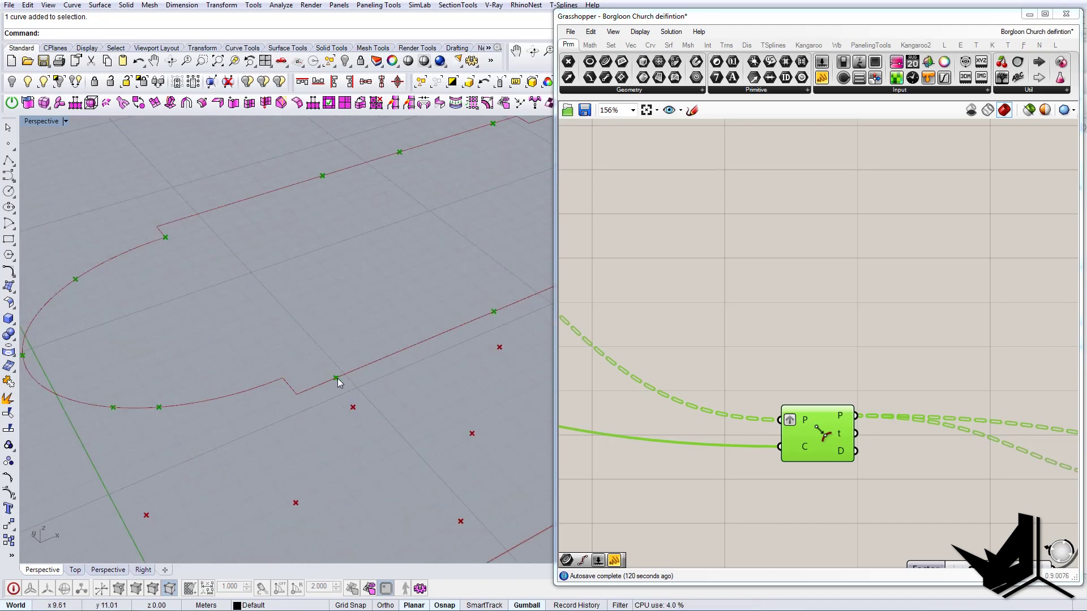
pyautogui.scroll(-5, 735, 363)
pyautogui.scroll(3, 710, 344)
pyautogui.middleClick(719, 362)
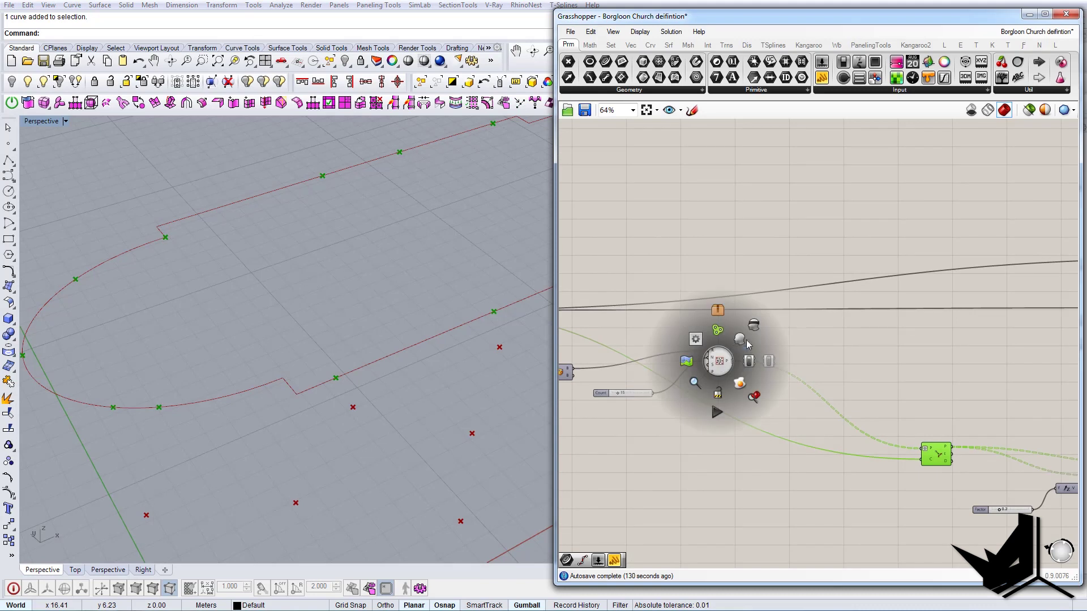
pyautogui.click(741, 339)
pyautogui.middleClick(716, 364)
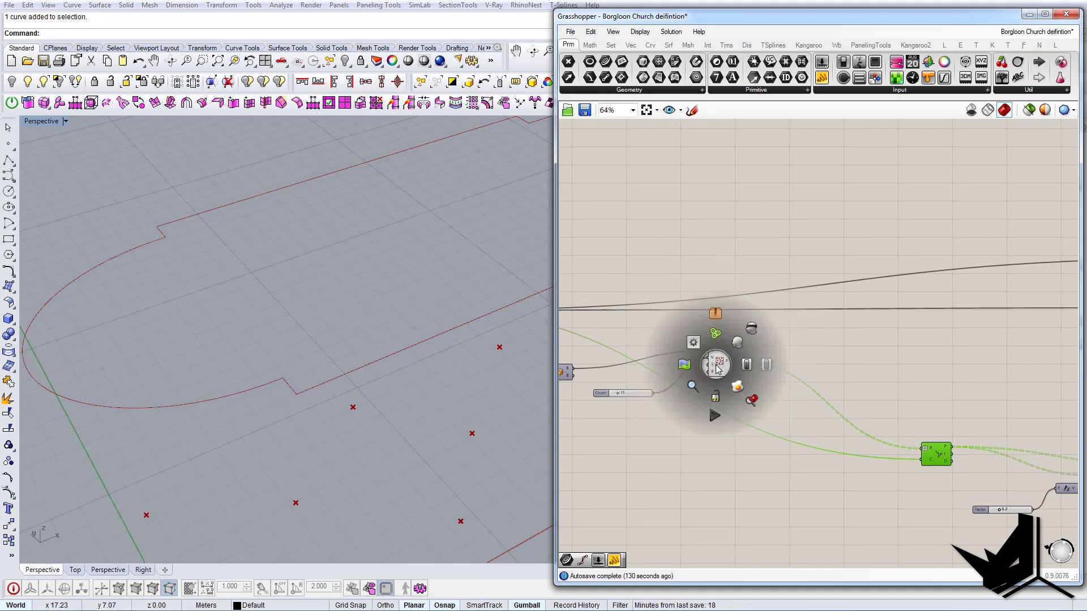
pyautogui.click(741, 342)
pyautogui.click(907, 364)
pyautogui.click(939, 454)
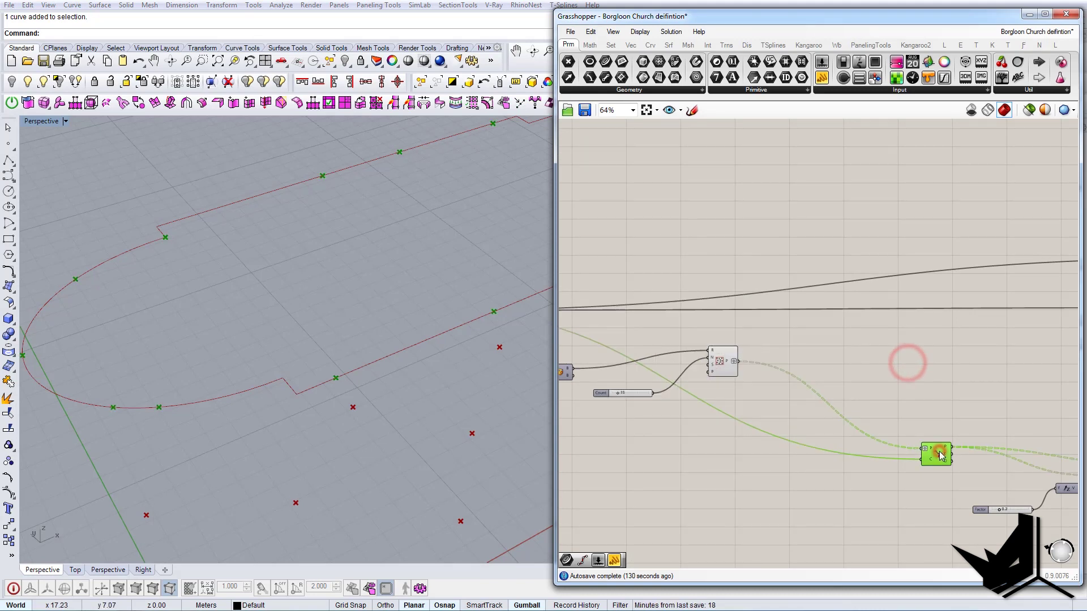
pyautogui.middleClick(939, 453)
pyautogui.scroll(3, 897, 424)
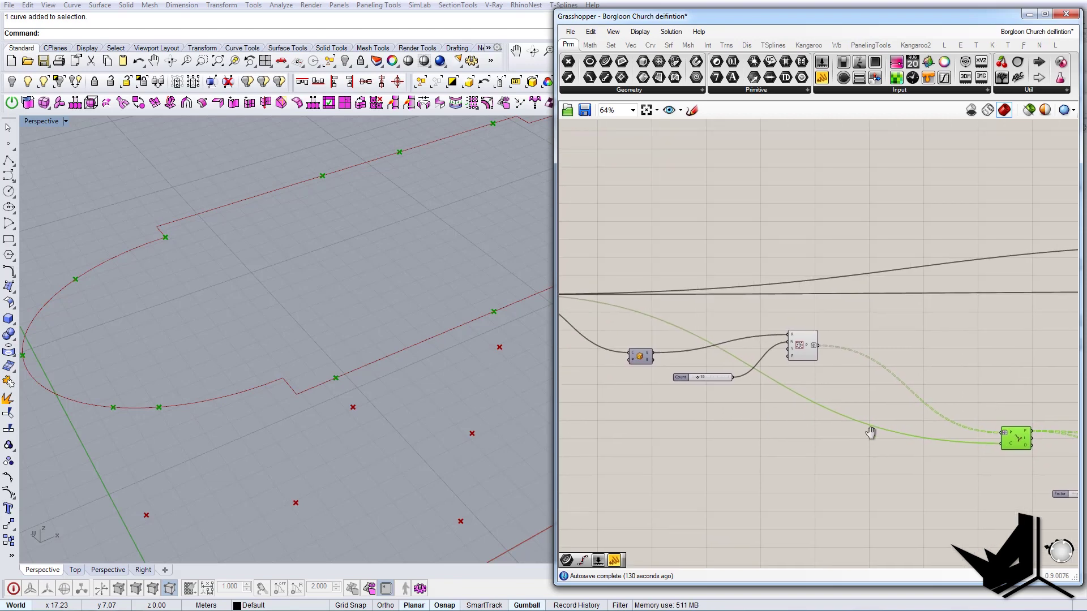
pyautogui.moveTo(905, 443); pyautogui.dragTo(763, 420, button='right')
pyautogui.scroll(-2, 730, 433)
pyautogui.click(726, 463)
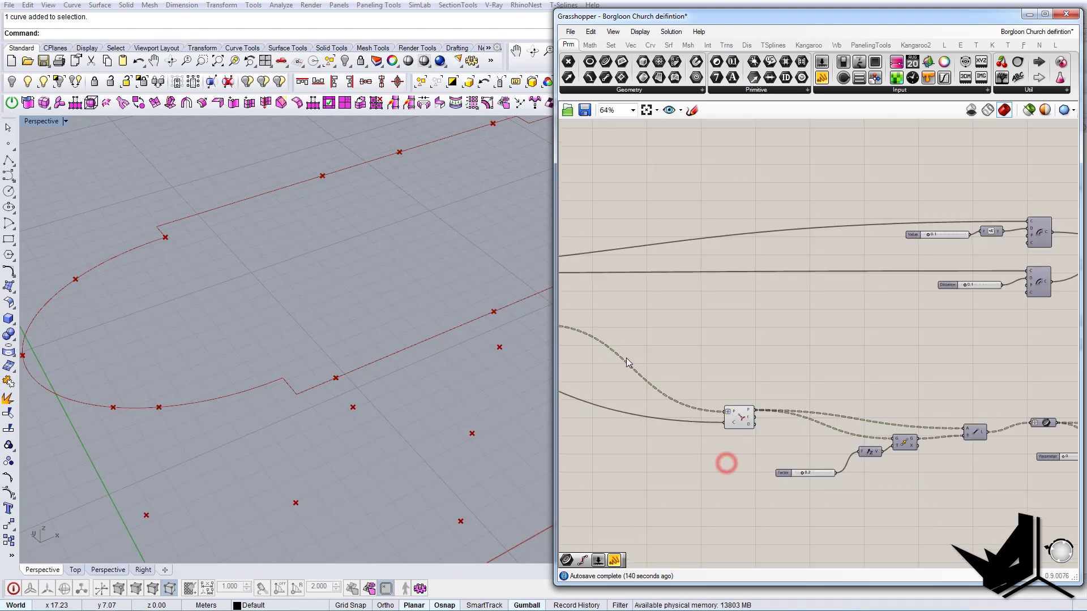
# Turn off the preview of the Populate 2D component, keeping only the outline and its closest points displayed.
pyautogui.moveTo(725, 350); pyautogui.dragTo(912, 356, button='right')
pyautogui.click(711, 331)
pyautogui.middleClick(709, 331)
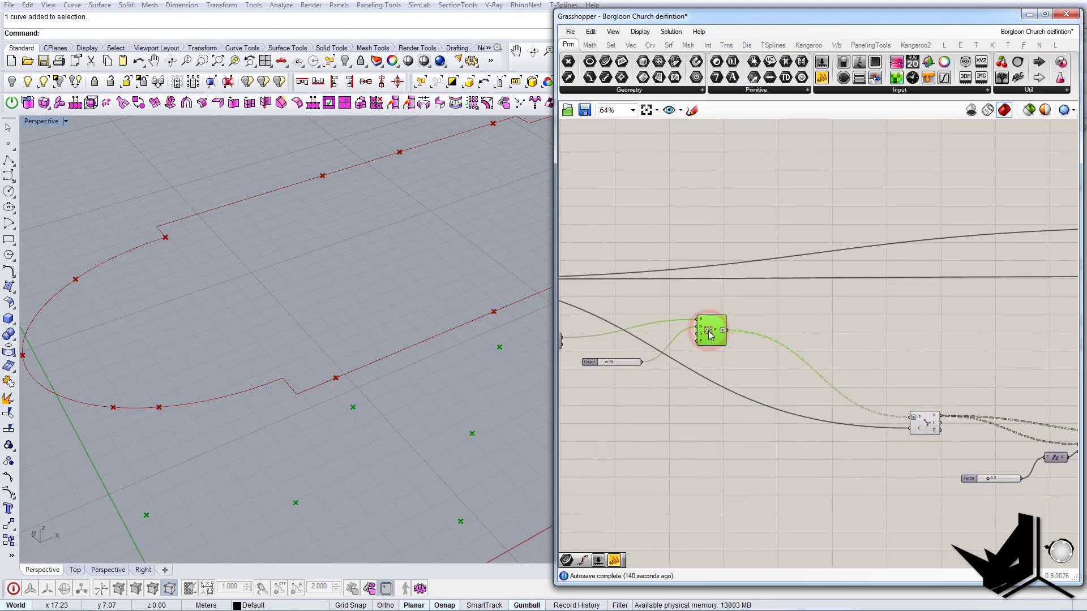
pyautogui.click(824, 321)
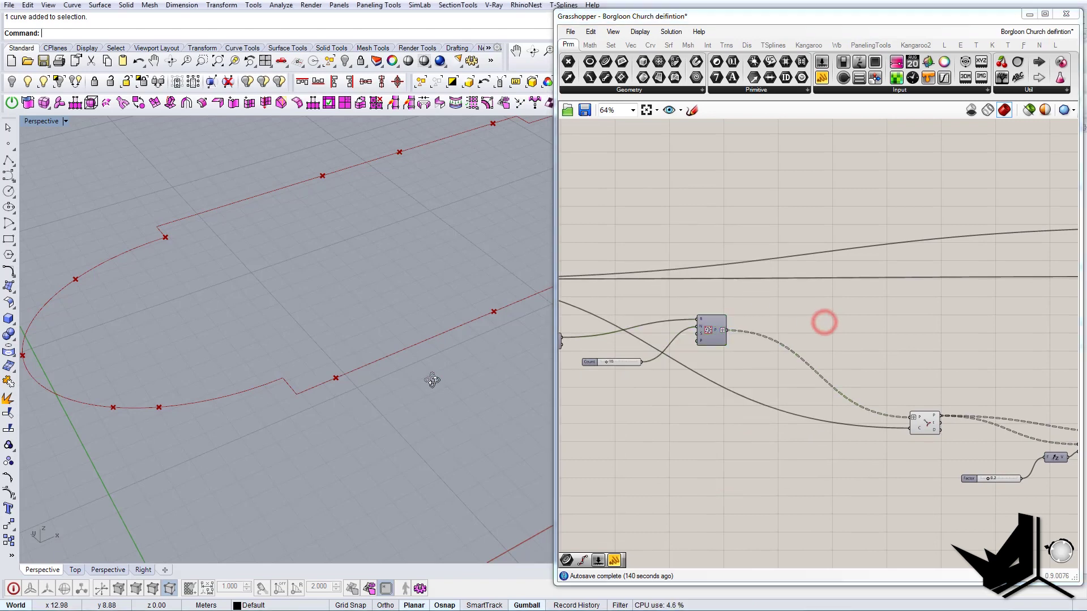
# Examine the closest points along the church outline and the components they feed further along the definition.
pyautogui.scroll(-5, 431, 376)
pyautogui.moveTo(395, 376); pyautogui.dragTo(416, 242, button='right')
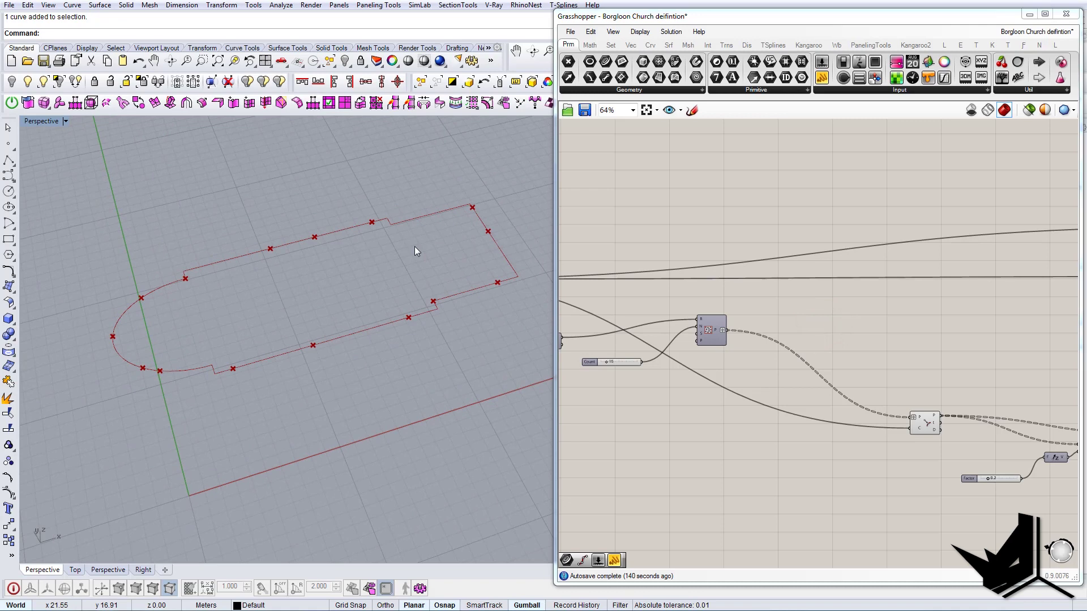
pyautogui.moveTo(294, 288); pyautogui.dragTo(324, 396, button='right')
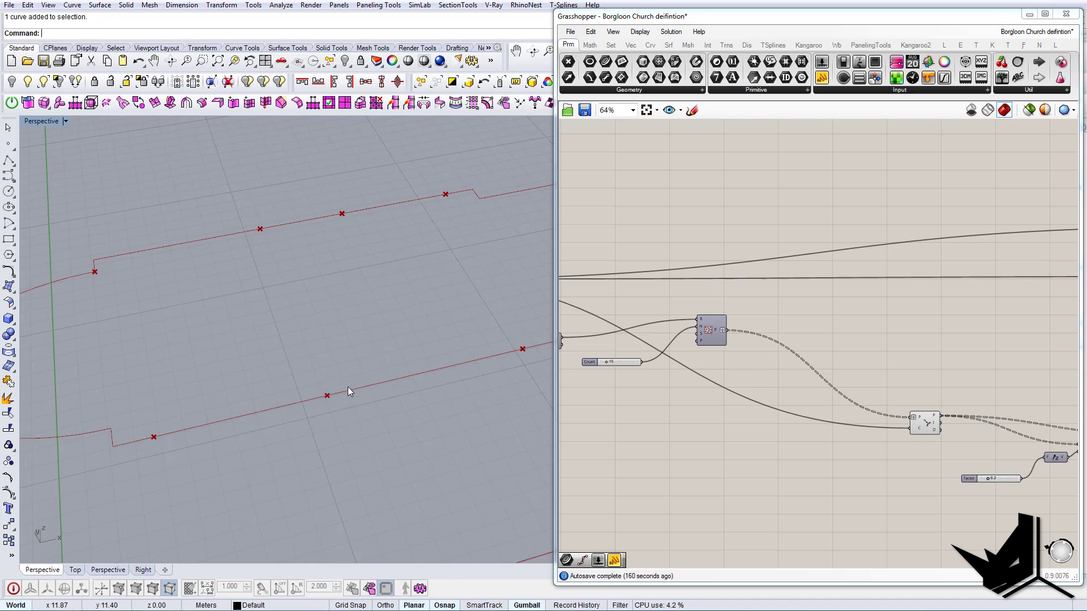
pyautogui.scroll(-3, 349, 386)
pyautogui.scroll(4, 358, 385)
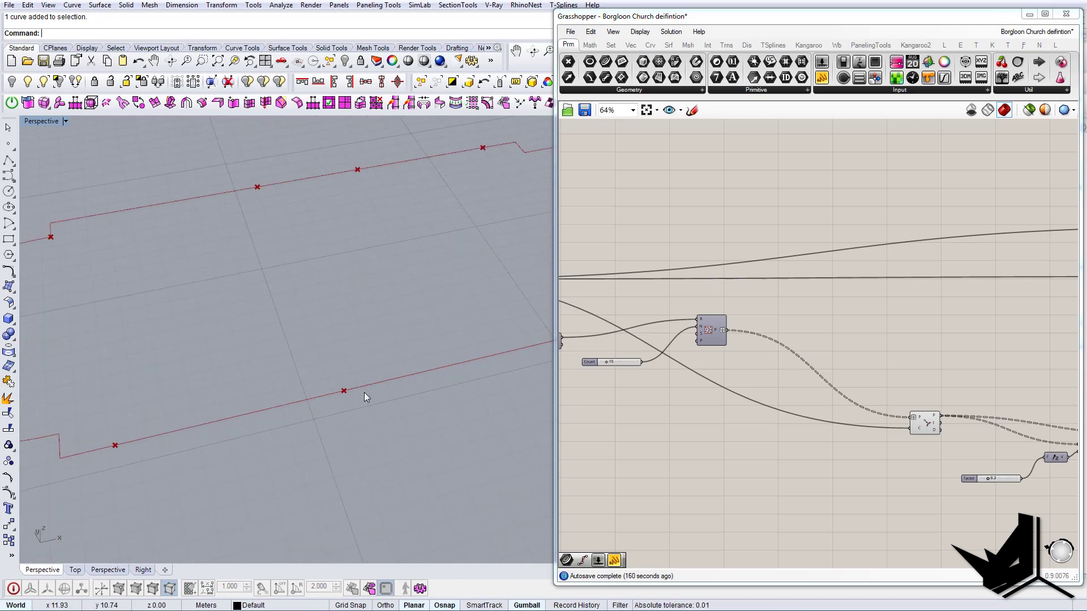
pyautogui.scroll(3, 365, 393)
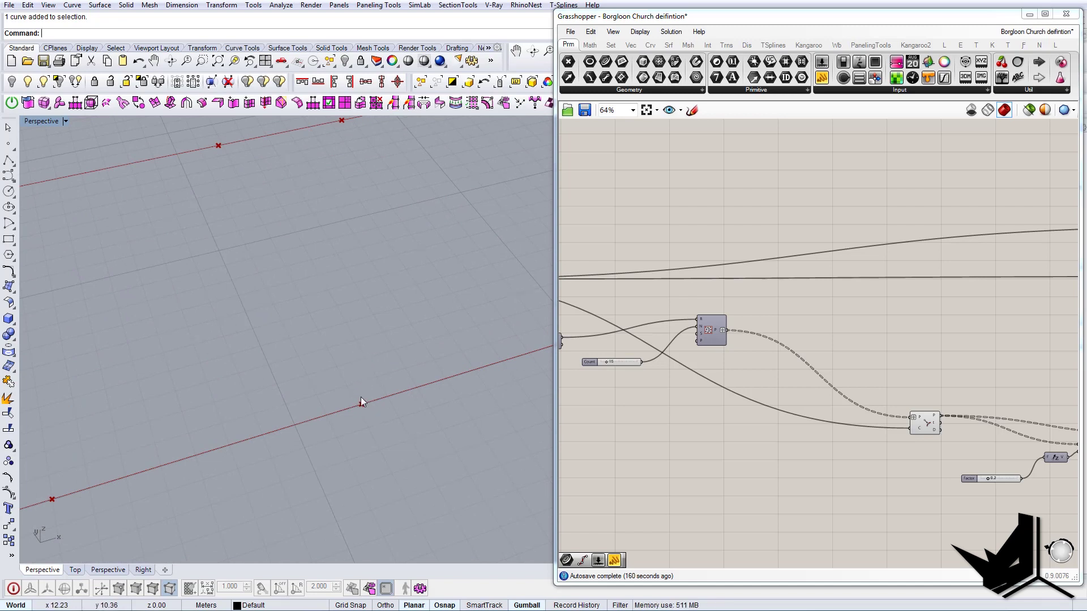
pyautogui.scroll(-4, 362, 405)
pyautogui.moveTo(362, 406)
pyautogui.mouseDown(button='right')
pyautogui.moveTo(366, 389)
pyautogui.moveTo(375, 393)
pyautogui.mouseUp(button='right')
pyautogui.moveTo(904, 464); pyautogui.dragTo(618, 417, button='right')
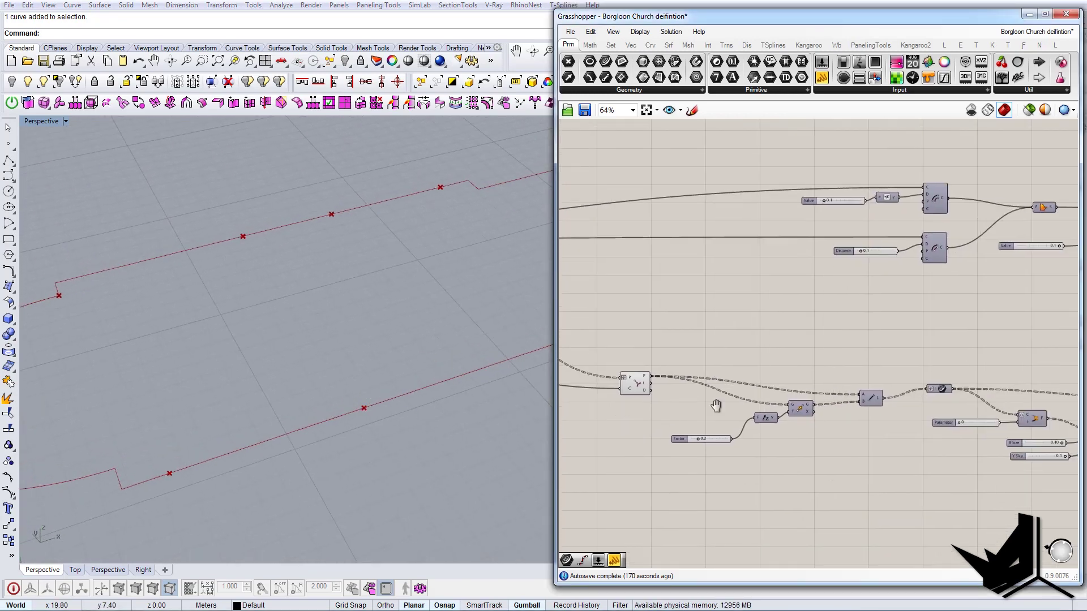
pyautogui.moveTo(369, 409); pyautogui.dragTo(366, 406, button='right')
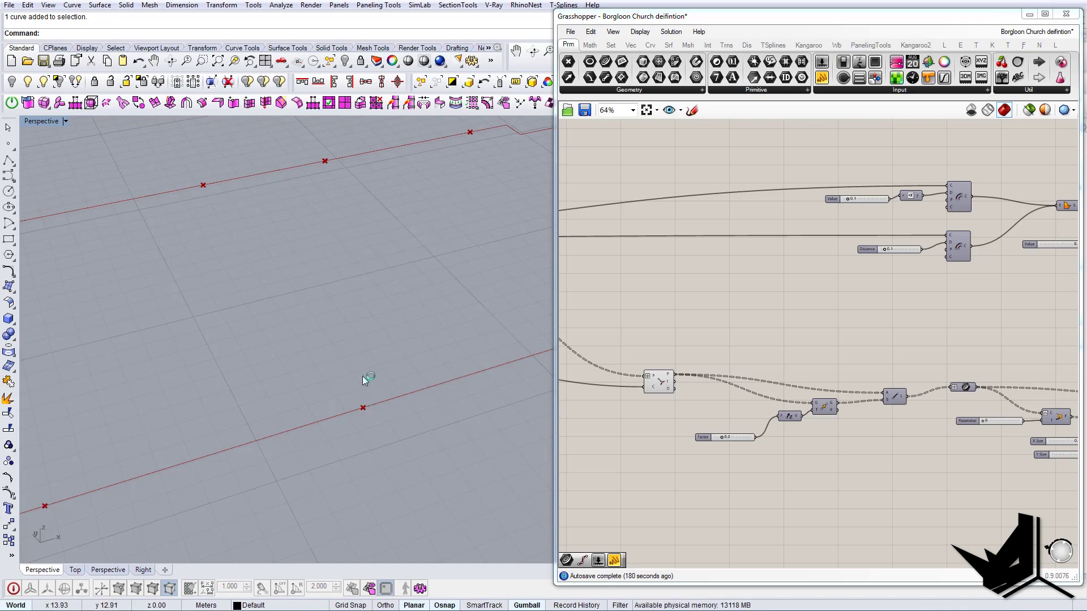
# Shift the curve closest-point component nearer to the Move component and turn on the Move component's preview.
pyautogui.scroll(3, 744, 409)
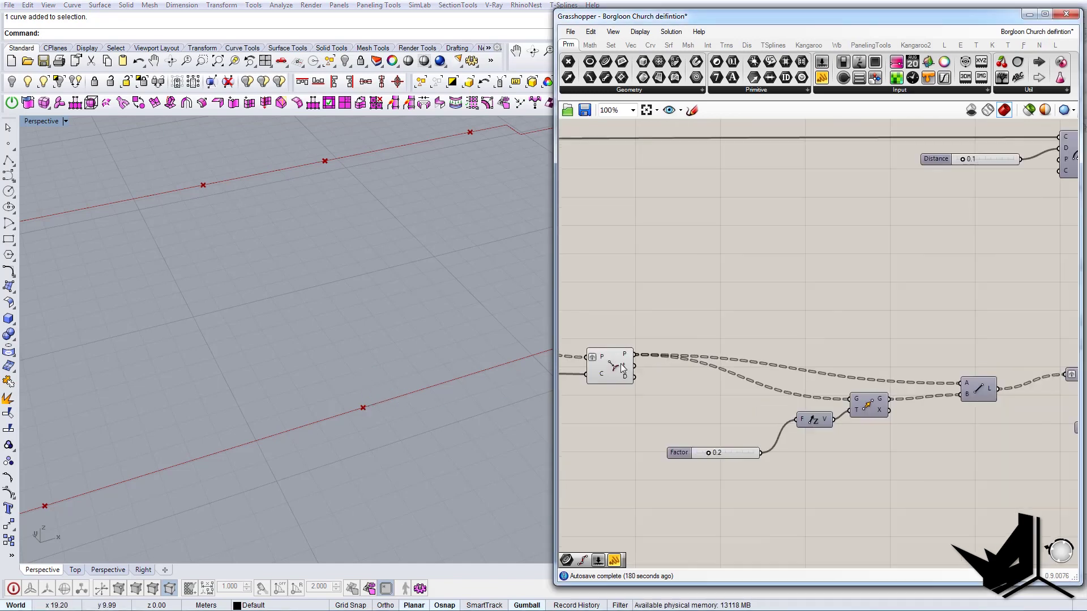
pyautogui.moveTo(609, 362); pyautogui.dragTo(669, 359)
pyautogui.moveTo(914, 401); pyautogui.dragTo(860, 404, button='right')
pyautogui.click(810, 407)
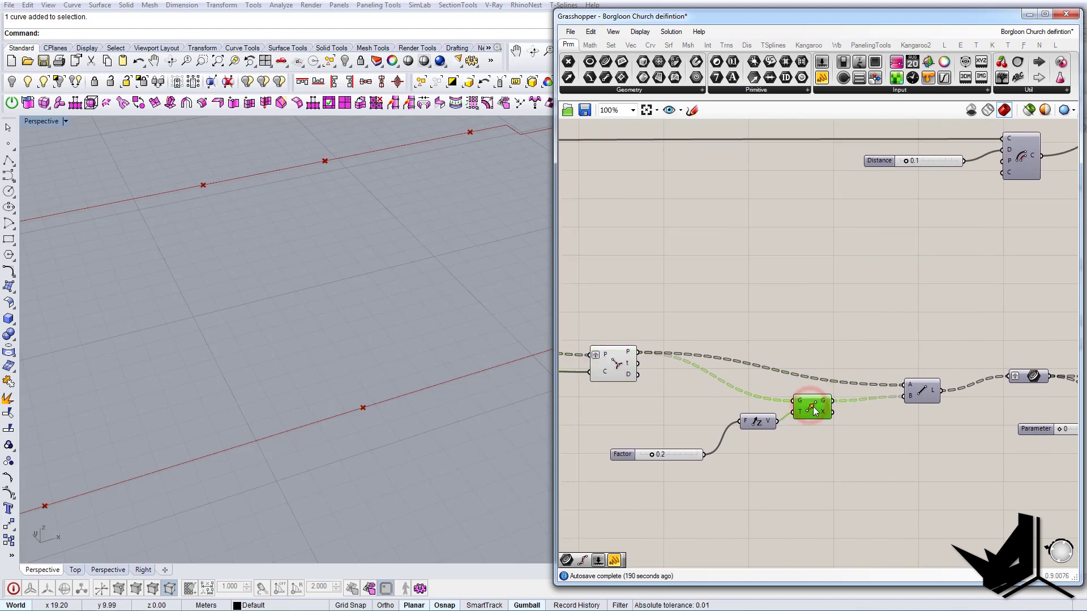
pyautogui.rightClick(813, 406)
pyautogui.click(834, 430)
pyautogui.click(806, 463)
pyautogui.moveTo(799, 417)
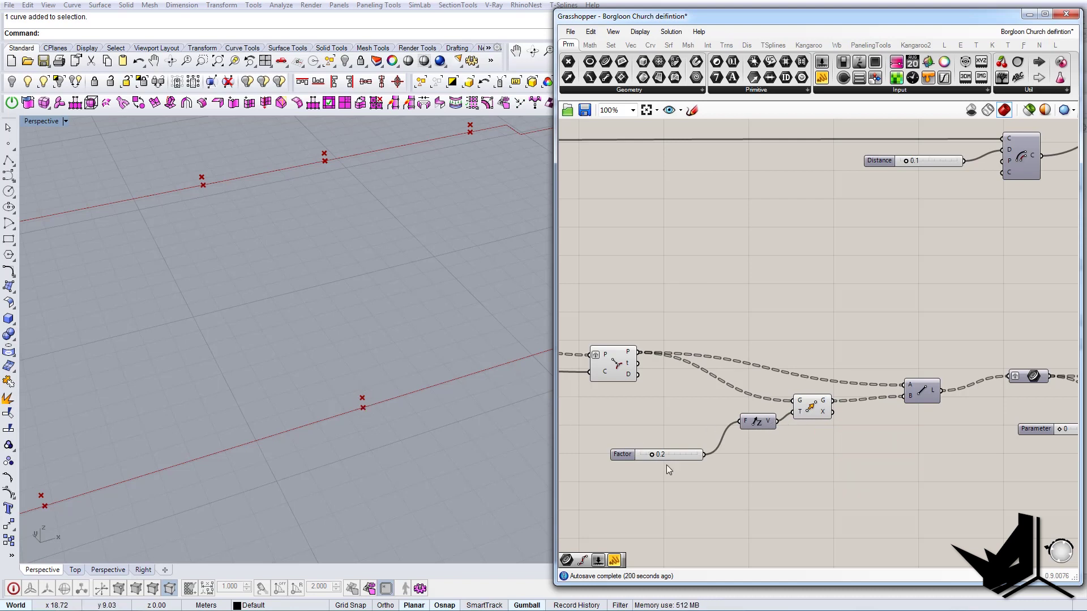
# Reposition the Factor slider closer to the Unit Z component and inspect the vertically moved points around the outline.
pyautogui.moveTo(670, 456); pyautogui.dragTo(663, 433)
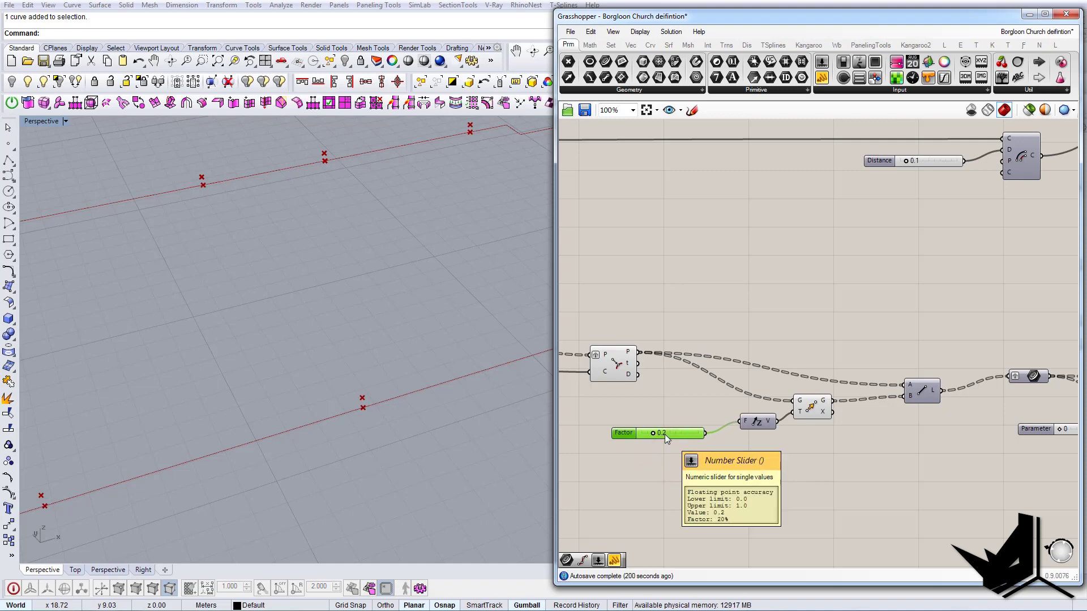
pyautogui.moveTo(356, 409); pyautogui.dragTo(357, 367, button='right')
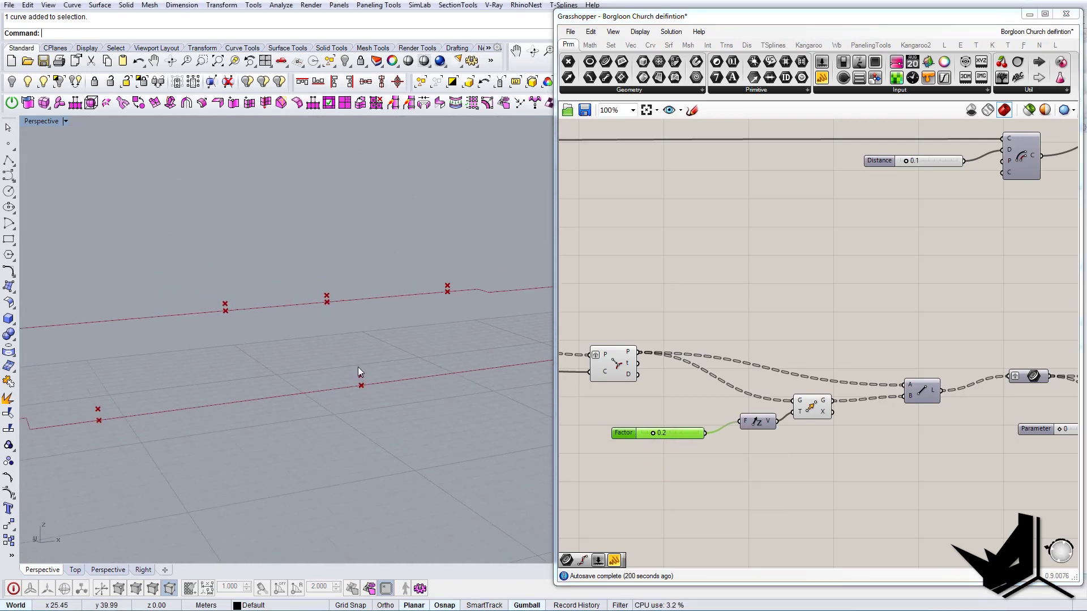
pyautogui.scroll(-5, 358, 371)
pyautogui.scroll(8, 362, 372)
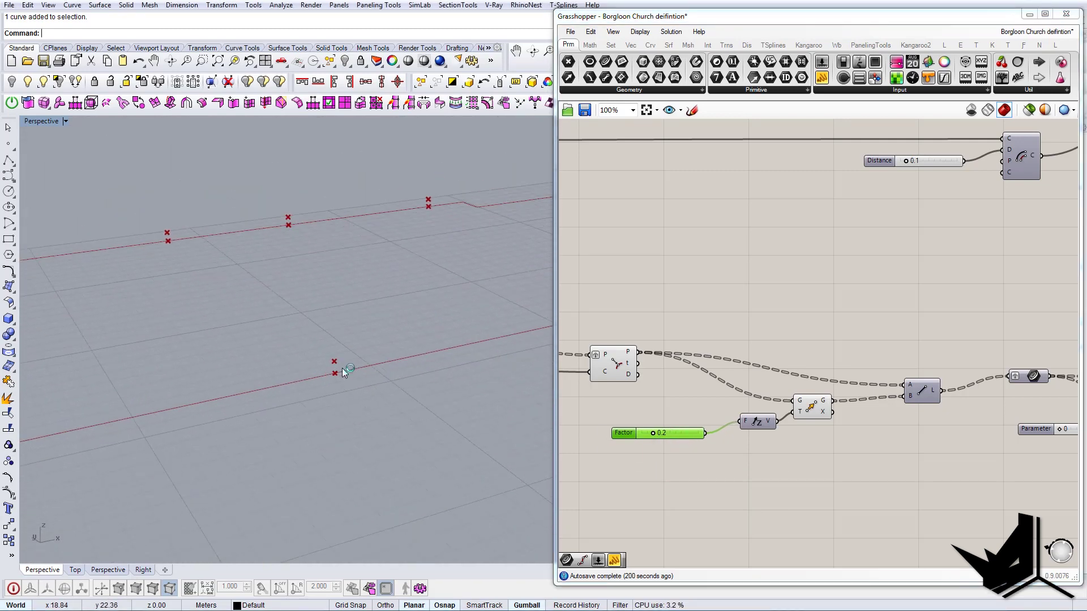
pyautogui.scroll(-4, 351, 385)
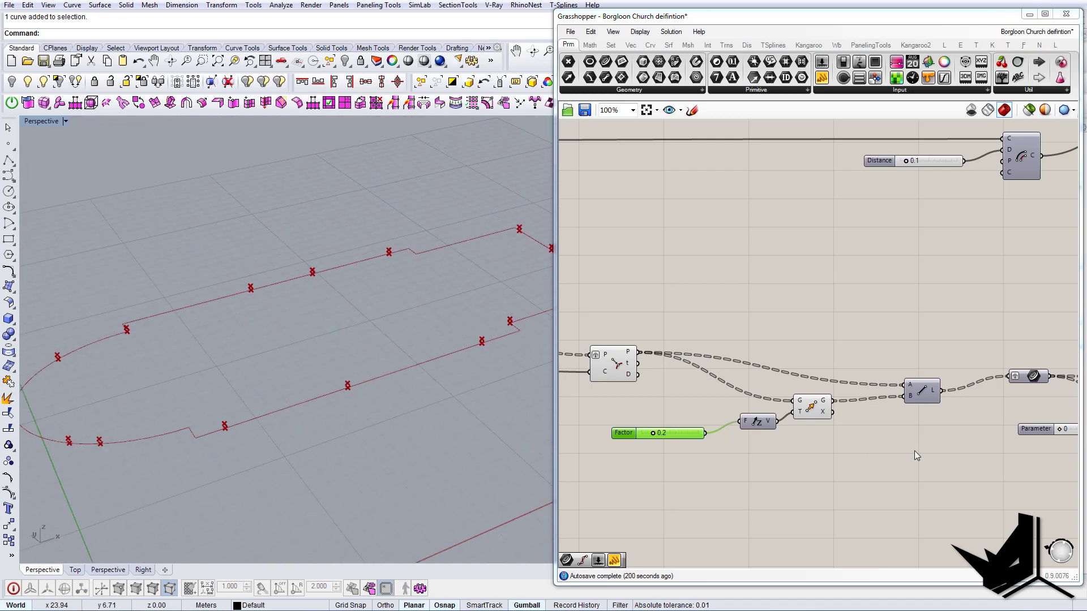
# Examine the original and moved point pairs and how they feed the Line component.
pyautogui.moveTo(914, 451); pyautogui.dragTo(701, 473, button='right')
pyautogui.scroll(4, 351, 384)
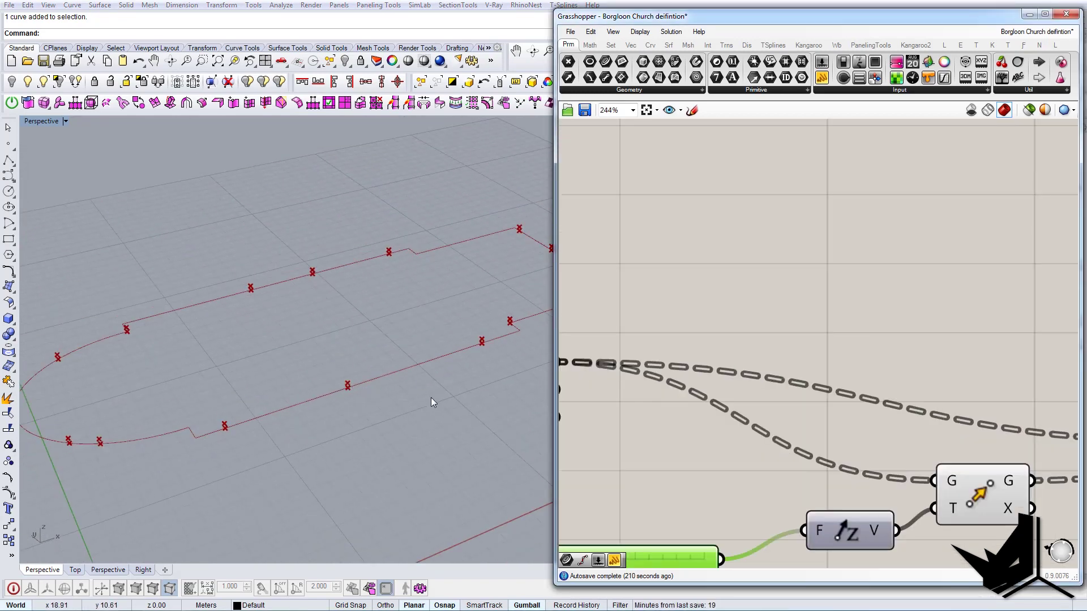
pyautogui.scroll(4, 348, 387)
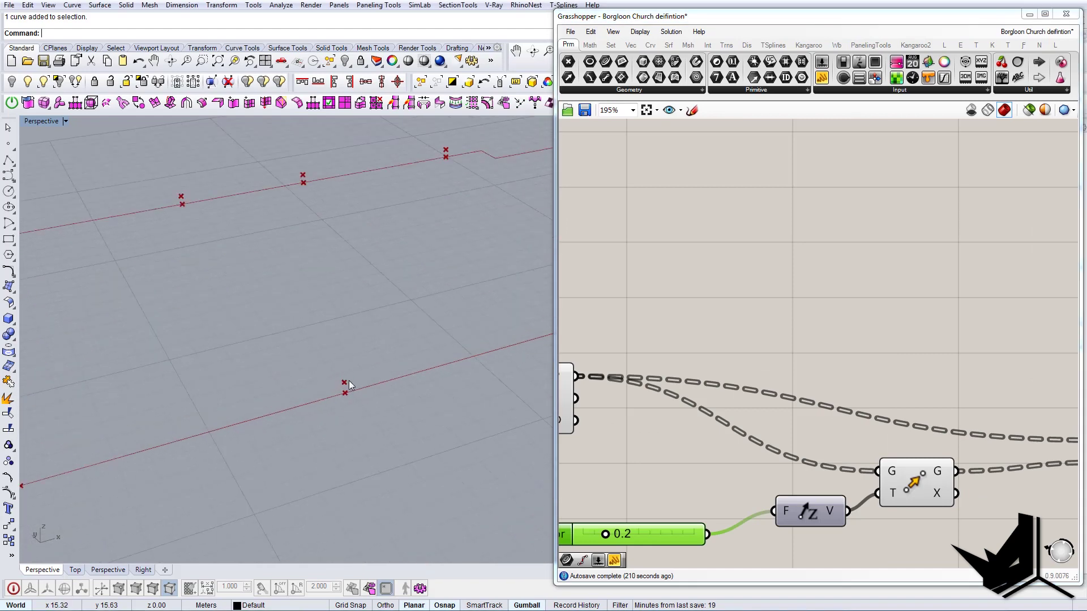
pyautogui.scroll(3, 349, 381)
pyautogui.moveTo(870, 479); pyautogui.dragTo(827, 399, button='right')
pyautogui.scroll(-5, 719, 436)
pyautogui.scroll(3, 835, 415)
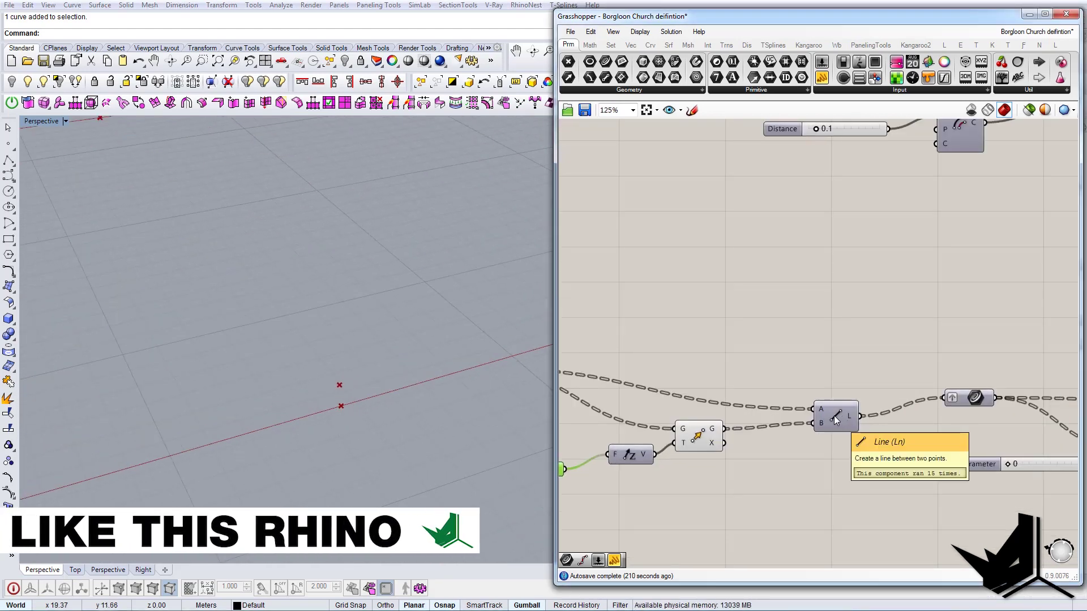
# Turn on the Line component's preview and inspect the vertical line between an original point and its moved copy.
pyautogui.middleClick(836, 419)
pyautogui.scroll(1, 853, 397)
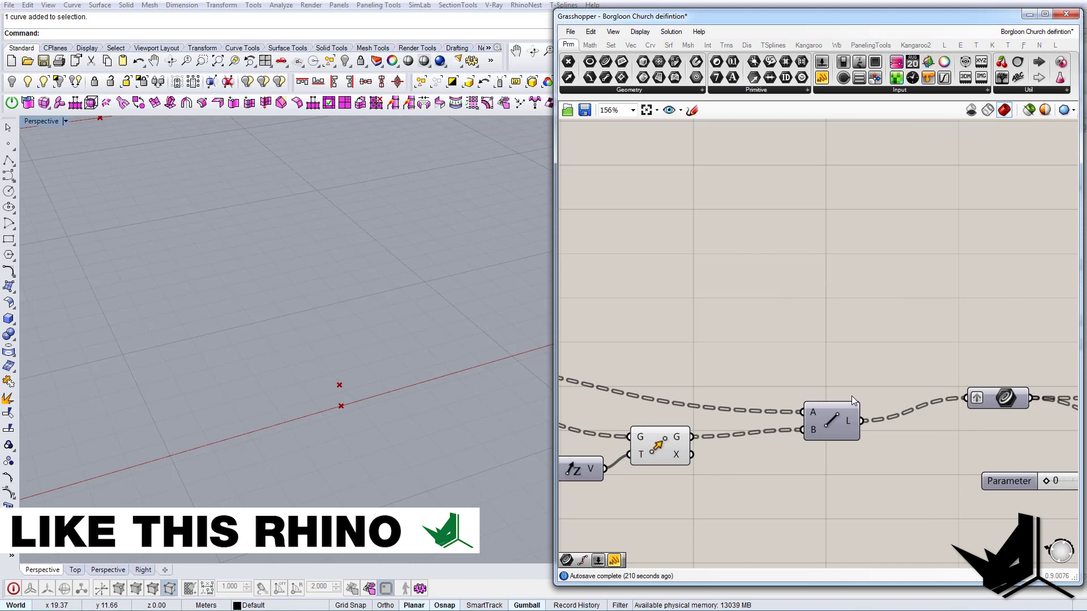
pyautogui.middleClick(833, 420)
pyautogui.click(831, 419)
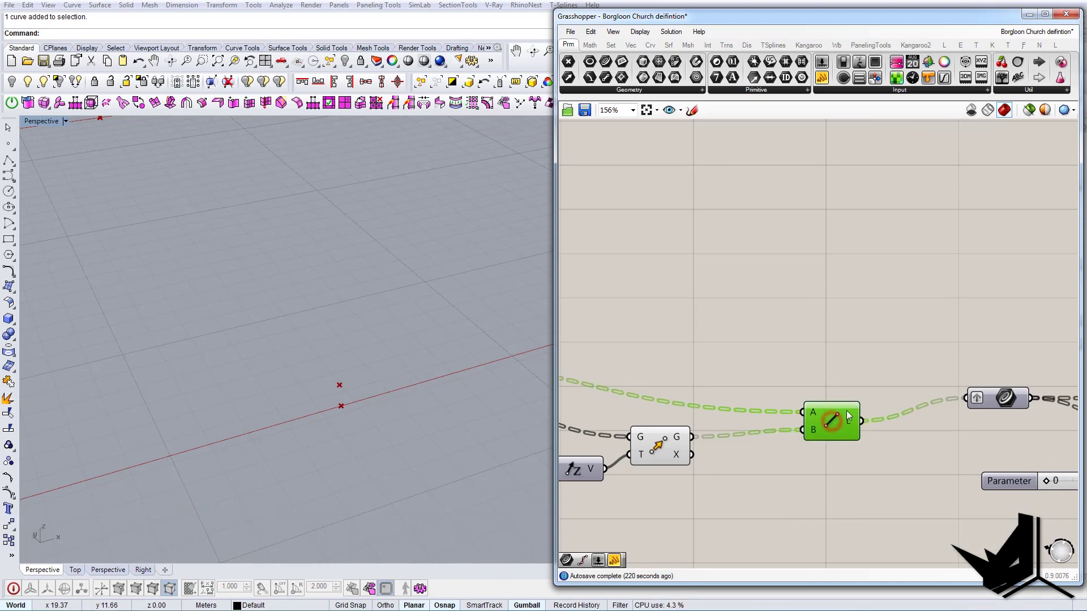
pyautogui.rightClick(830, 419)
pyautogui.click(862, 446)
pyautogui.moveTo(331, 350); pyautogui.dragTo(333, 340, button='right')
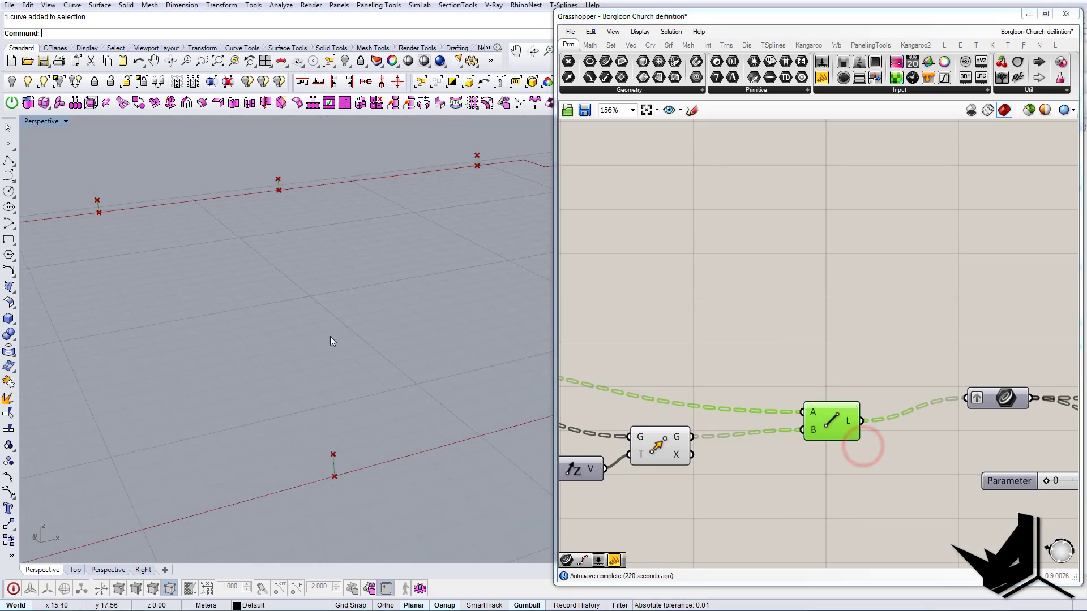
pyautogui.scroll(2, 323, 476)
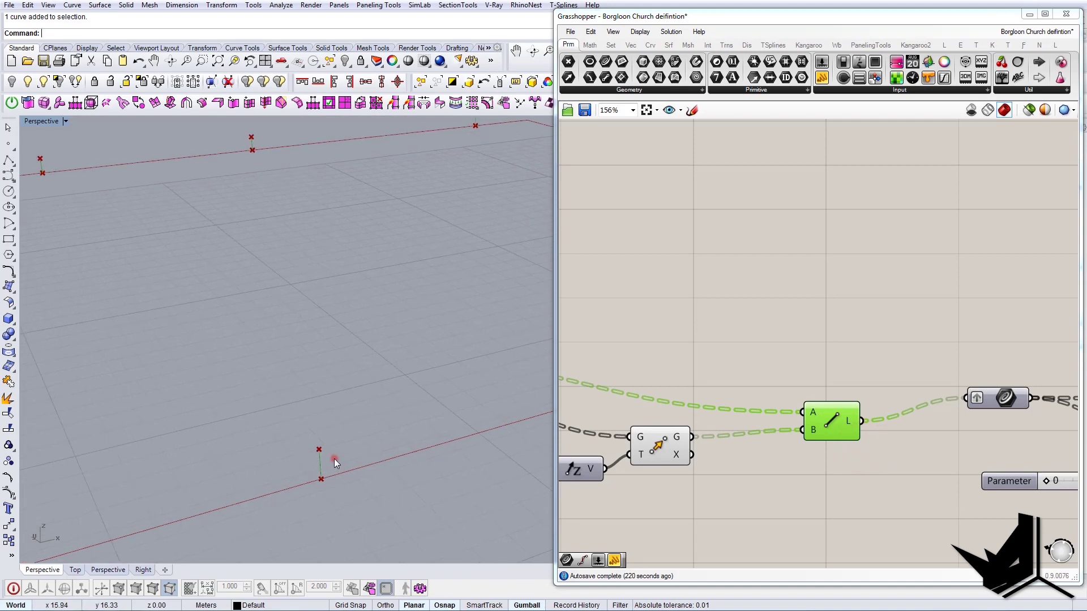
pyautogui.click(846, 369)
# Examine the vertical lines around the church outline and how the curve container passes them on to the PFrame and Sweep1 components.
pyautogui.scroll(-5, 846, 368)
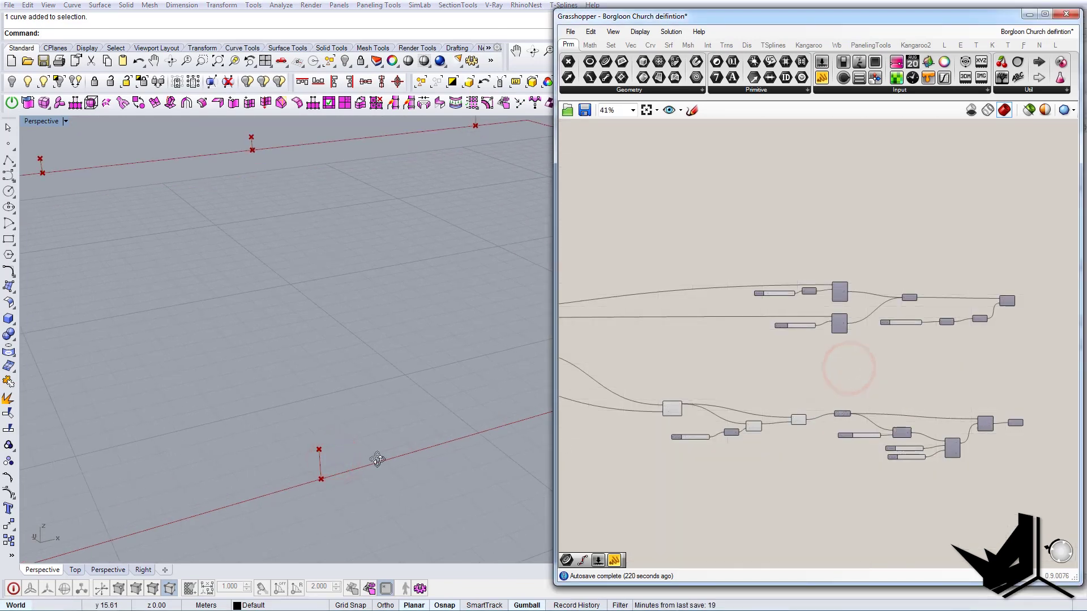
pyautogui.moveTo(377, 459); pyautogui.dragTo(376, 474, button='right')
pyautogui.keyDown('shift'); pyautogui.moveTo(384, 364); pyautogui.dragTo(380, 443, button='right'); pyautogui.keyUp('shift')
pyautogui.scroll(-8, 379, 443)
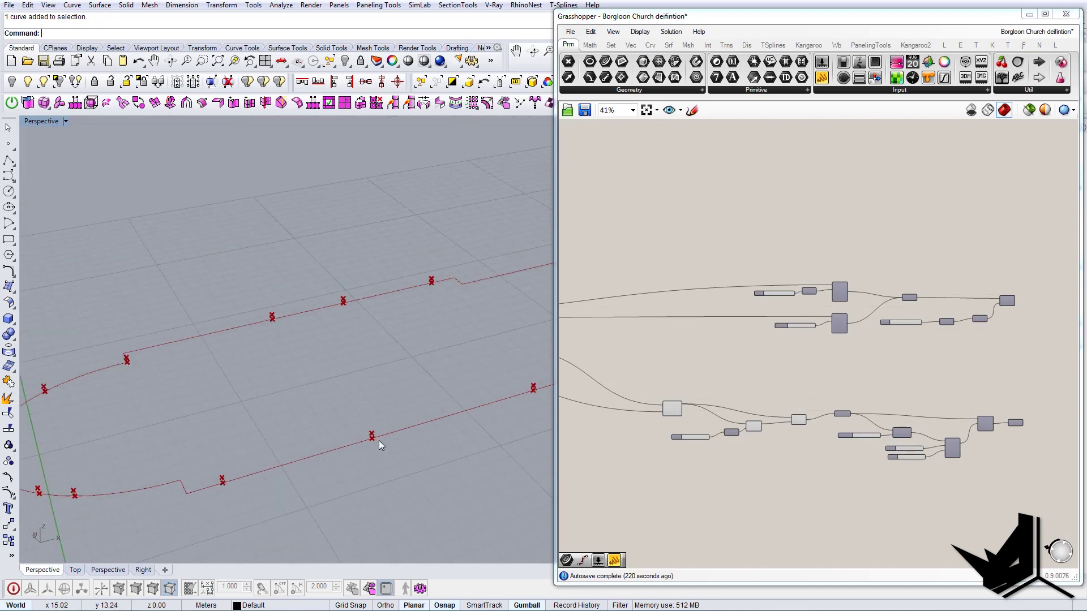
pyautogui.scroll(5, 378, 440)
pyautogui.scroll(5, 831, 431)
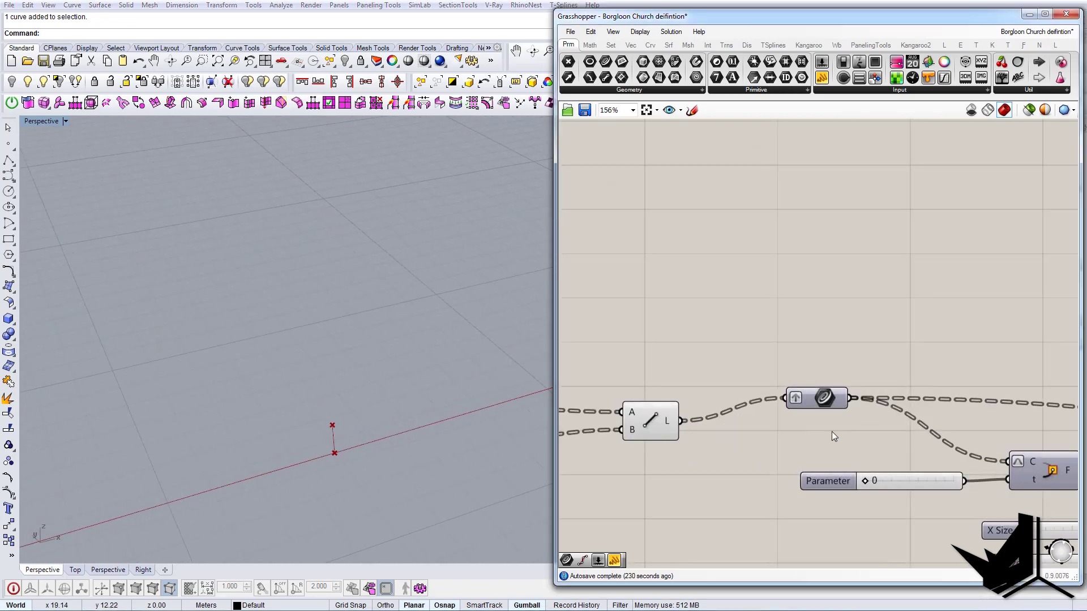
pyautogui.moveTo(830, 432); pyautogui.dragTo(753, 406, button='right')
pyautogui.click(746, 393)
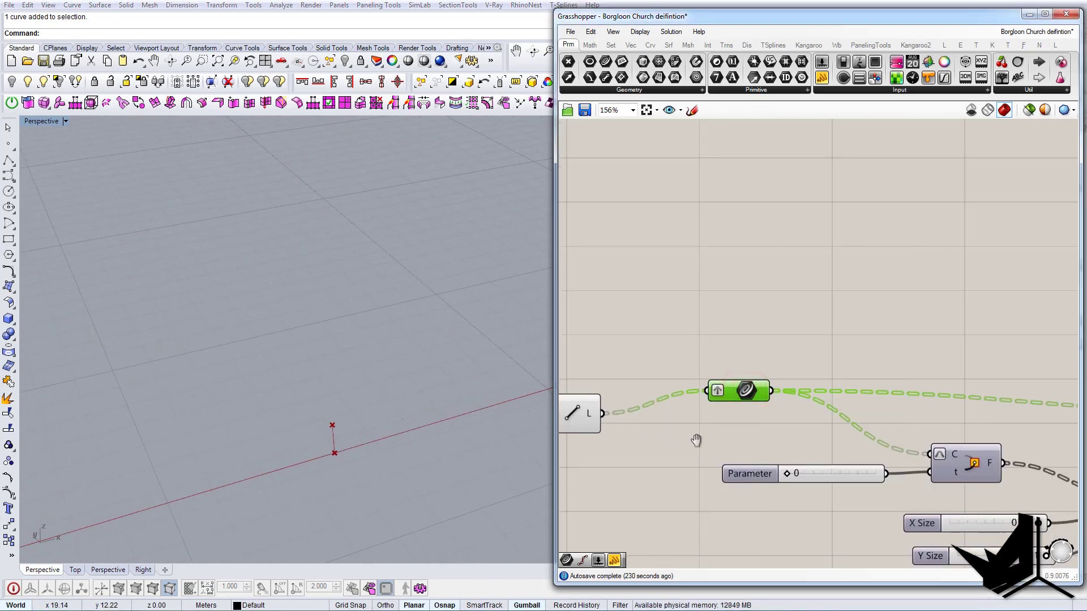
pyautogui.scroll(-4, 695, 440)
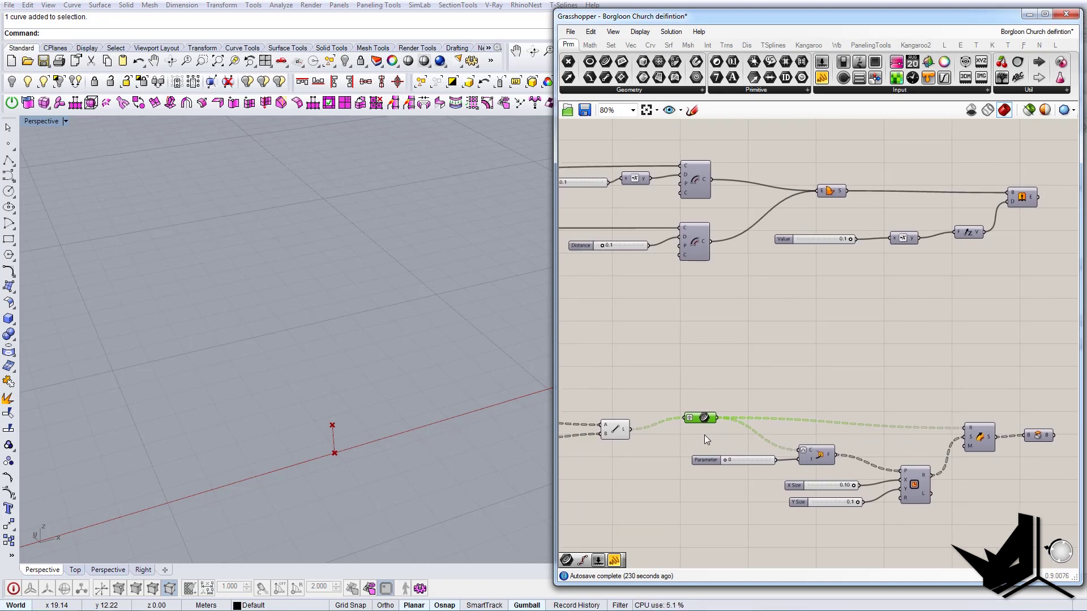
pyautogui.moveTo(824, 422); pyautogui.dragTo(731, 389, button='right')
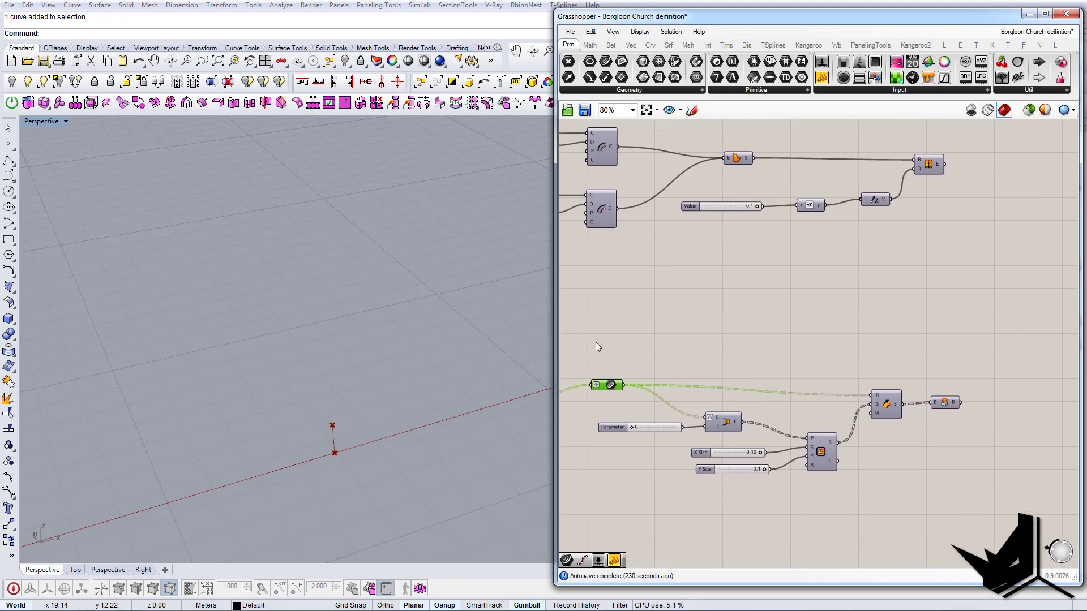
pyautogui.moveTo(596, 341); pyautogui.dragTo(792, 343)
pyautogui.moveTo(647, 382); pyautogui.dragTo(661, 380, button='right')
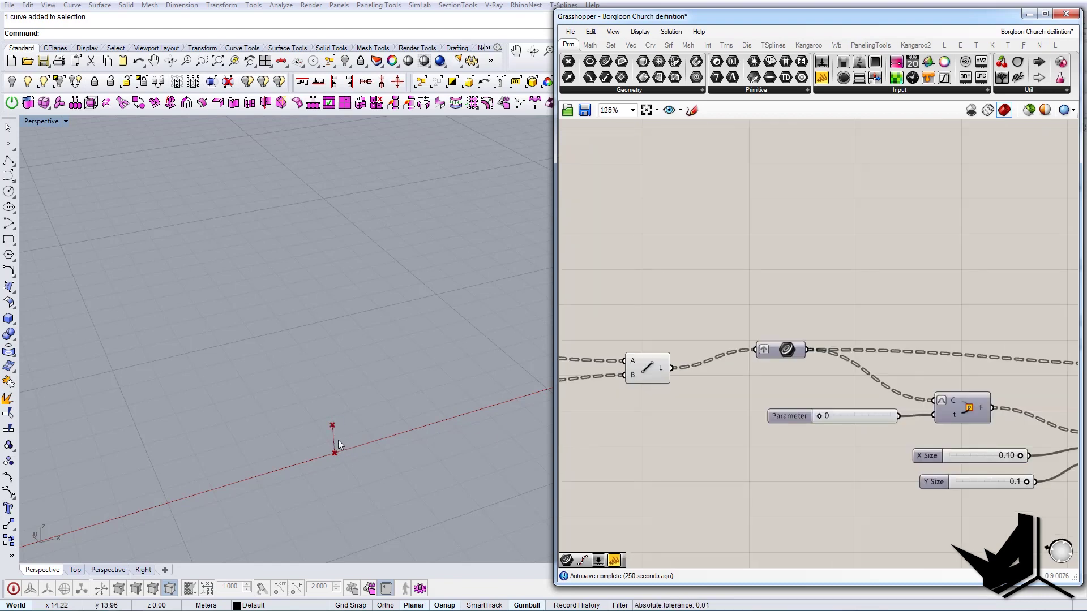
# Examine the Sweep1 component's rail and section inputs, and shift the Rectangle component slightly closer to its size sliders.
pyautogui.moveTo(745, 357); pyautogui.dragTo(784, 353, button='right')
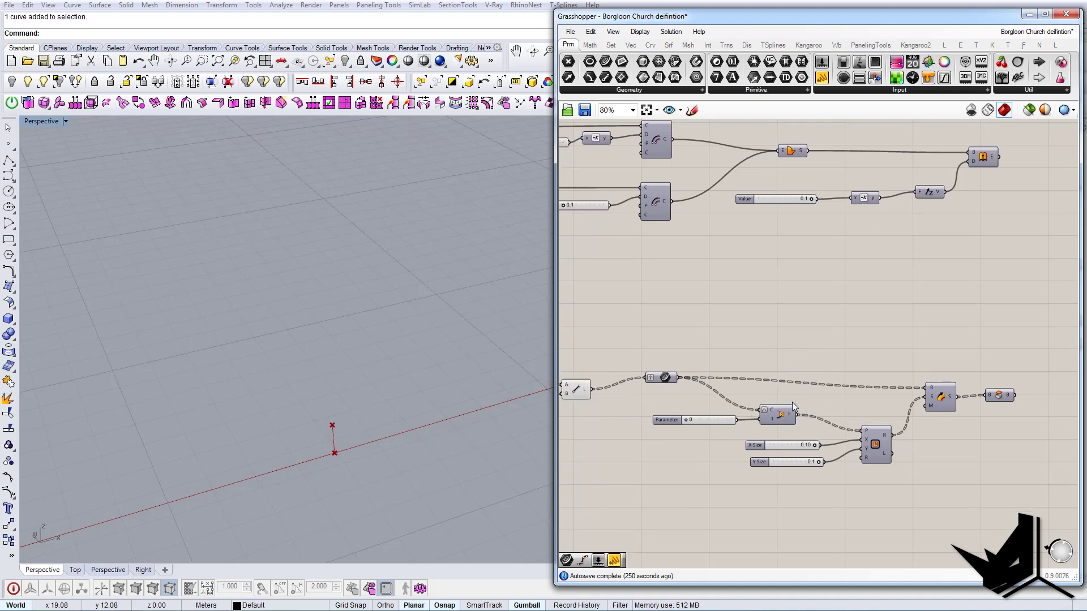
pyautogui.moveTo(869, 412); pyautogui.dragTo(854, 392, button='right')
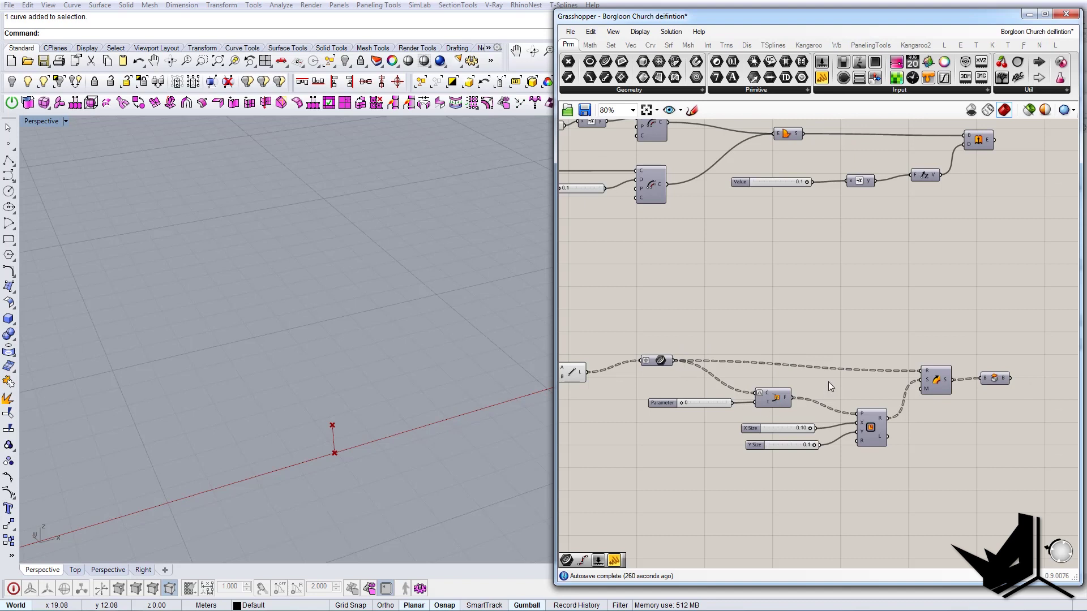
pyautogui.scroll(2, 898, 390)
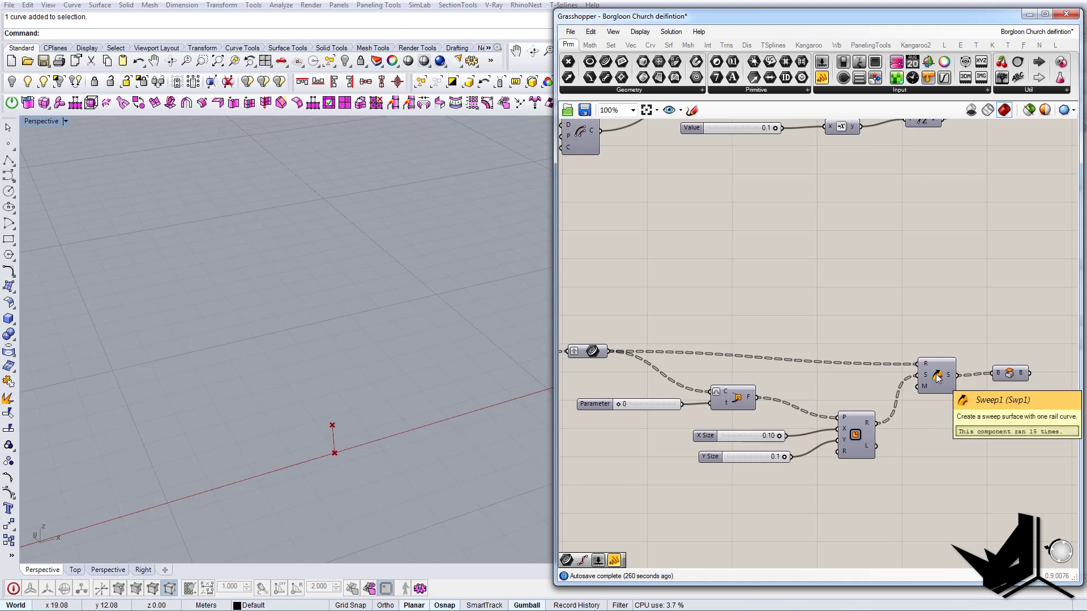
pyautogui.moveTo(927, 378)
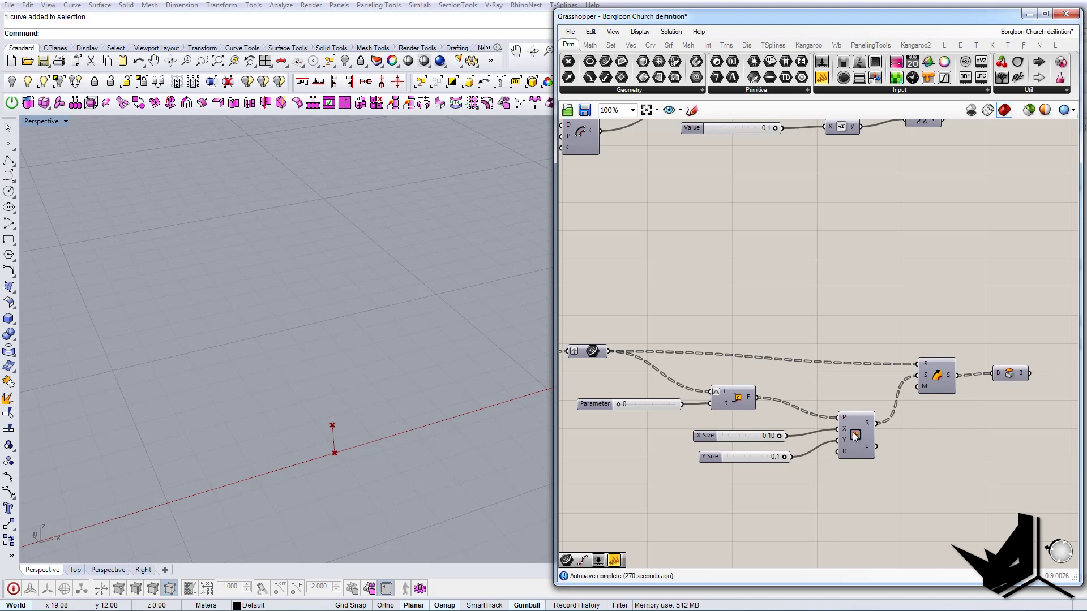
pyautogui.moveTo(854, 435); pyautogui.dragTo(847, 442)
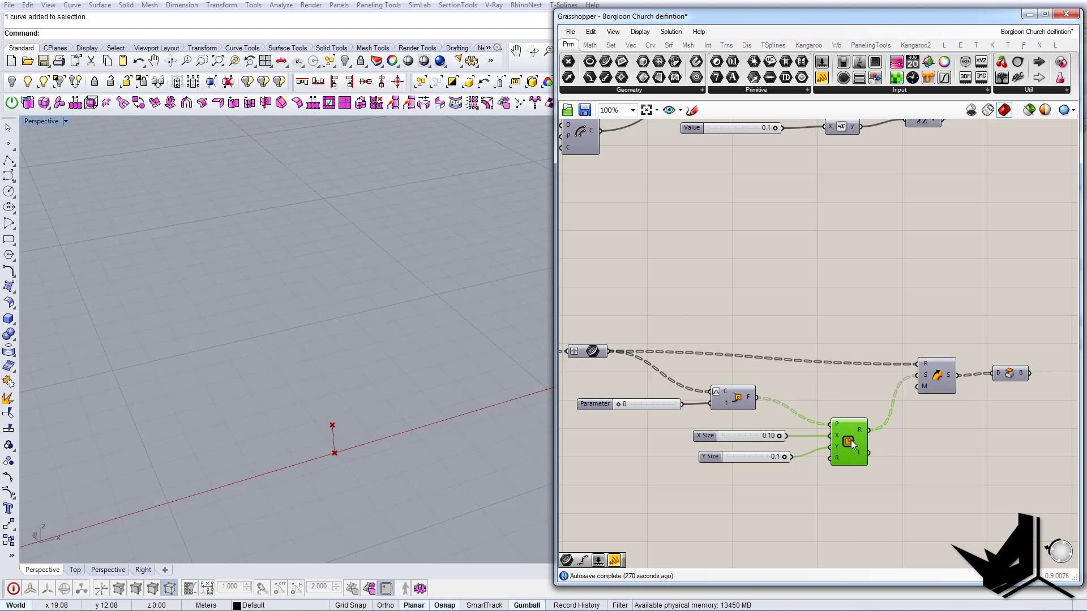
# Place a Polygon component below the Rectangle component as an alternative section shape, and delete it again.
pyautogui.doubleClick(842, 496)
pyautogui.write('po')
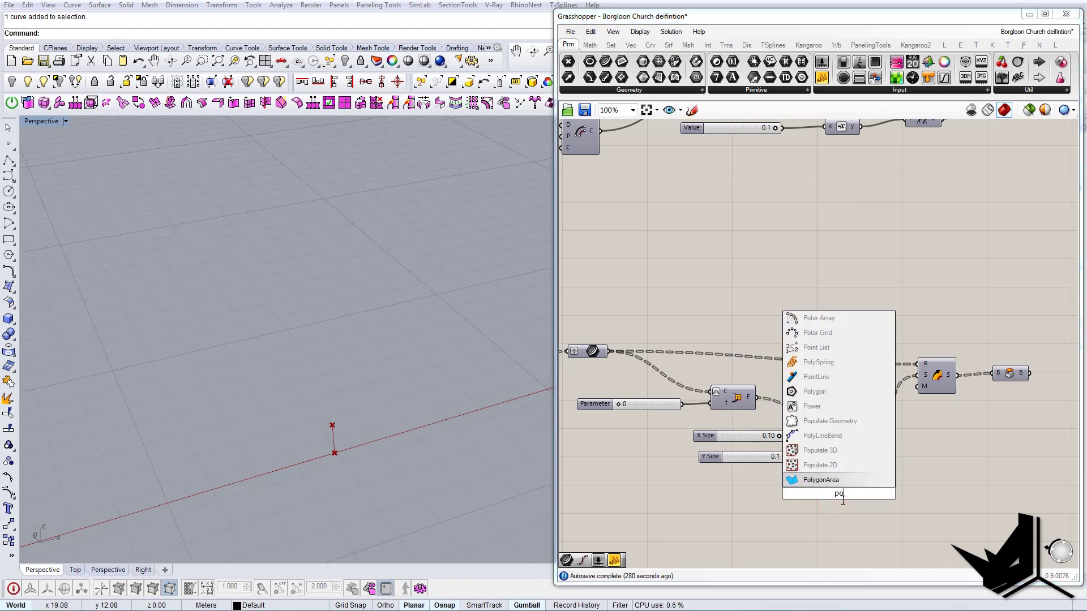
pyautogui.write('l')
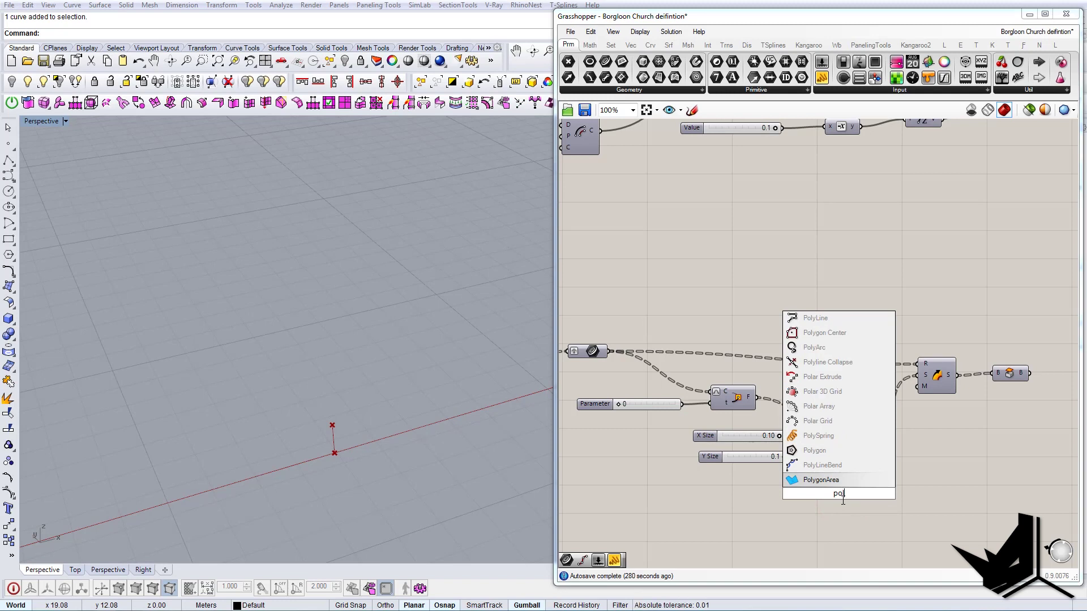
pyautogui.press('Up')
pyautogui.press('Up')
pyautogui.press('Return')
pyautogui.moveTo(842, 500); pyautogui.dragTo(855, 501)
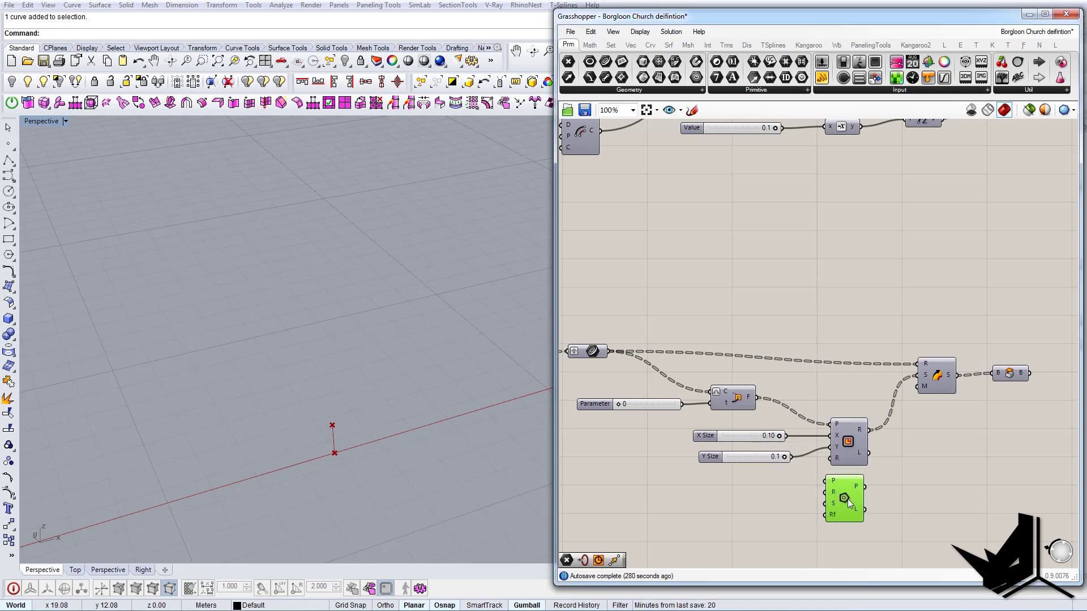
pyautogui.moveTo(849, 498); pyautogui.dragTo(854, 496)
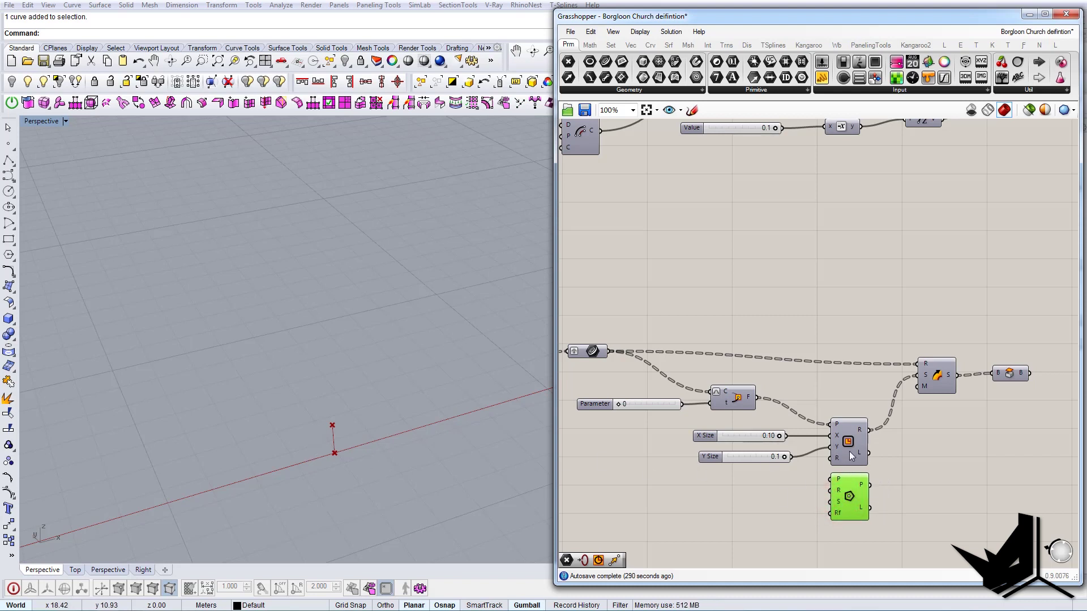
pyautogui.click(898, 487)
pyautogui.click(847, 498)
pyautogui.press('Delete')
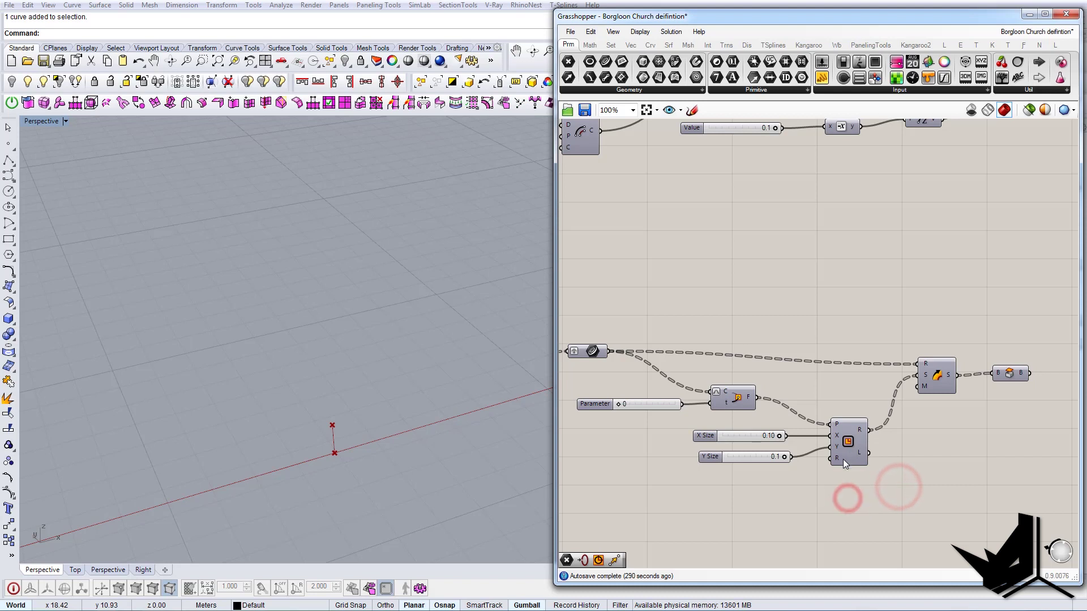
# Align the Y Size slider directly beneath the X Size slider feeding the Rectangle component.
pyautogui.moveTo(798, 414); pyautogui.dragTo(822, 417, button='right')
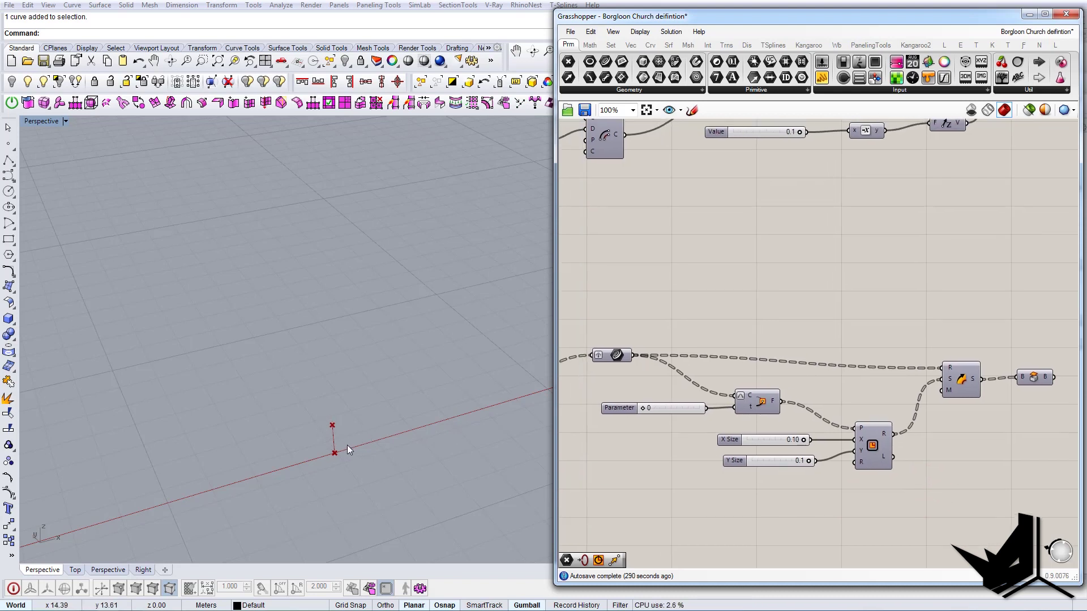
pyautogui.moveTo(753, 414); pyautogui.dragTo(792, 411, button='right')
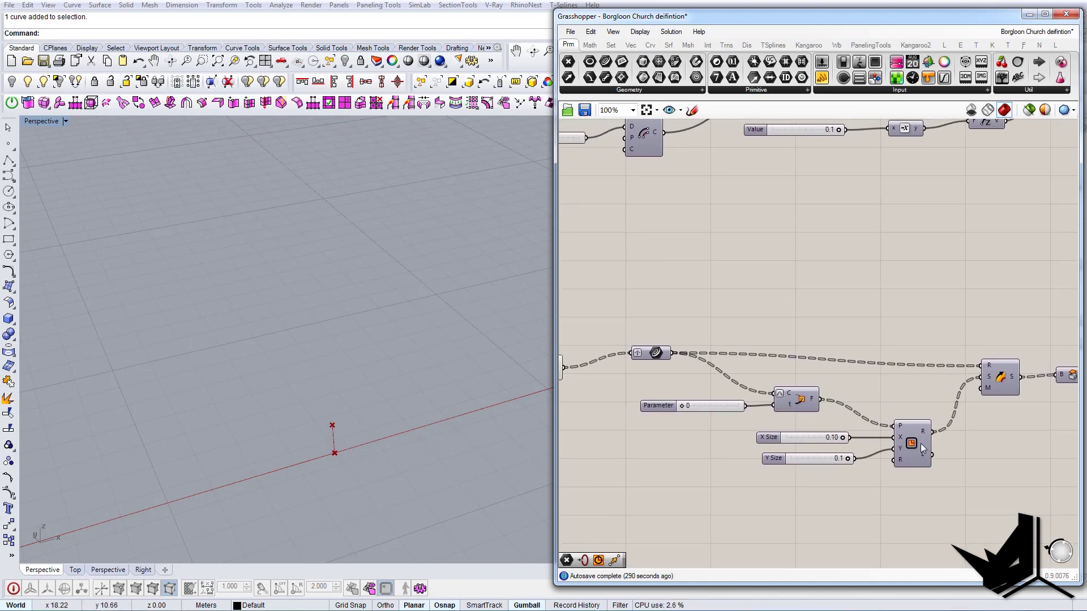
pyautogui.moveTo(656, 355)
pyautogui.moveTo(912, 443)
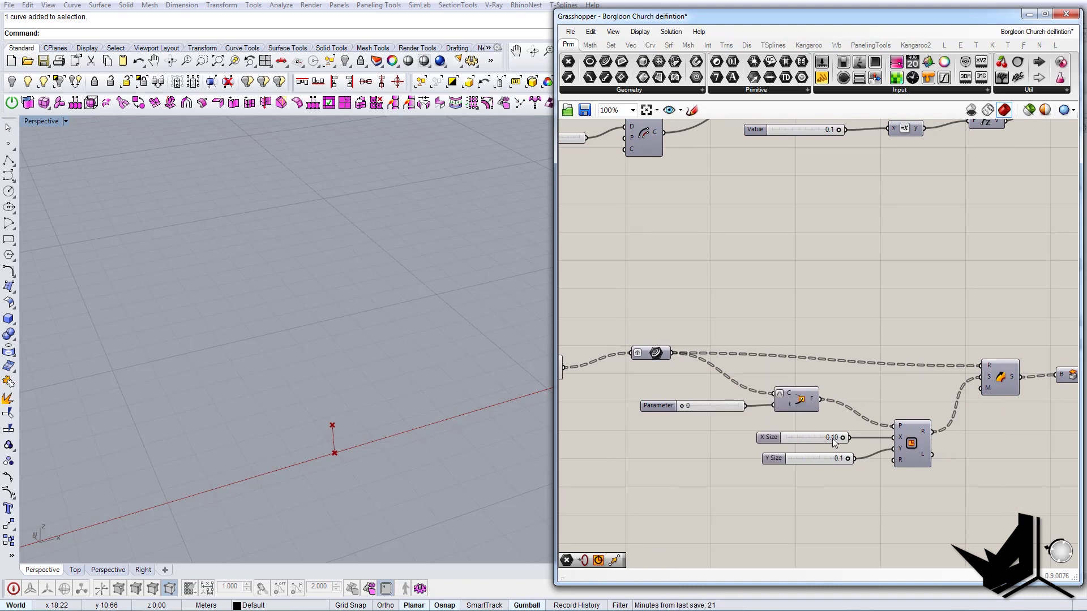
pyautogui.moveTo(821, 459); pyautogui.dragTo(819, 451)
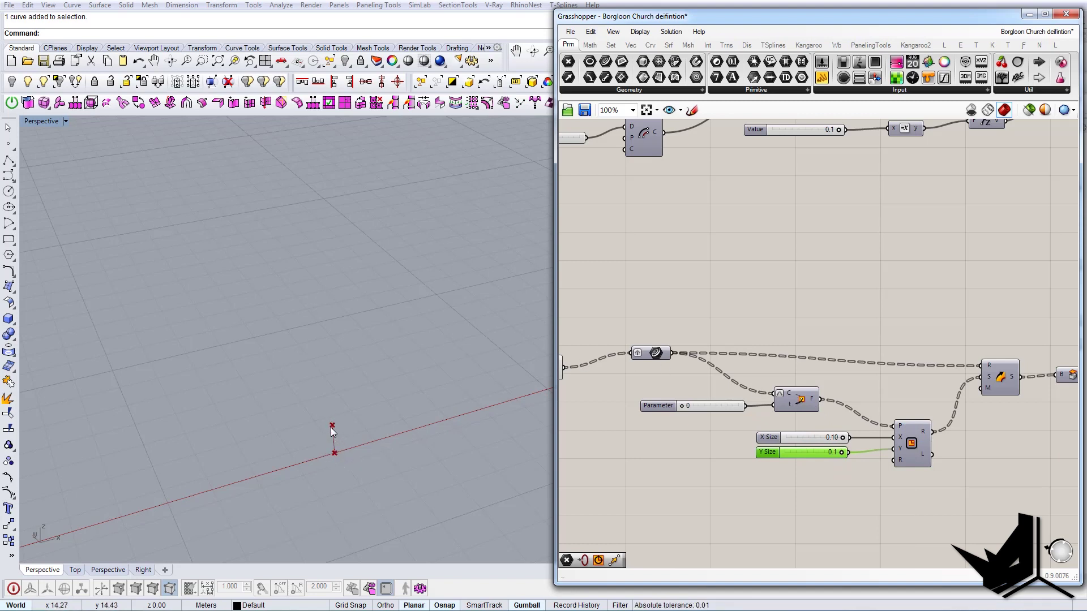
# Turn on the PFrame component's preview and inspect the frames at the base of the vertical lines around the outline.
pyautogui.rightClick(792, 398)
pyautogui.click(824, 424)
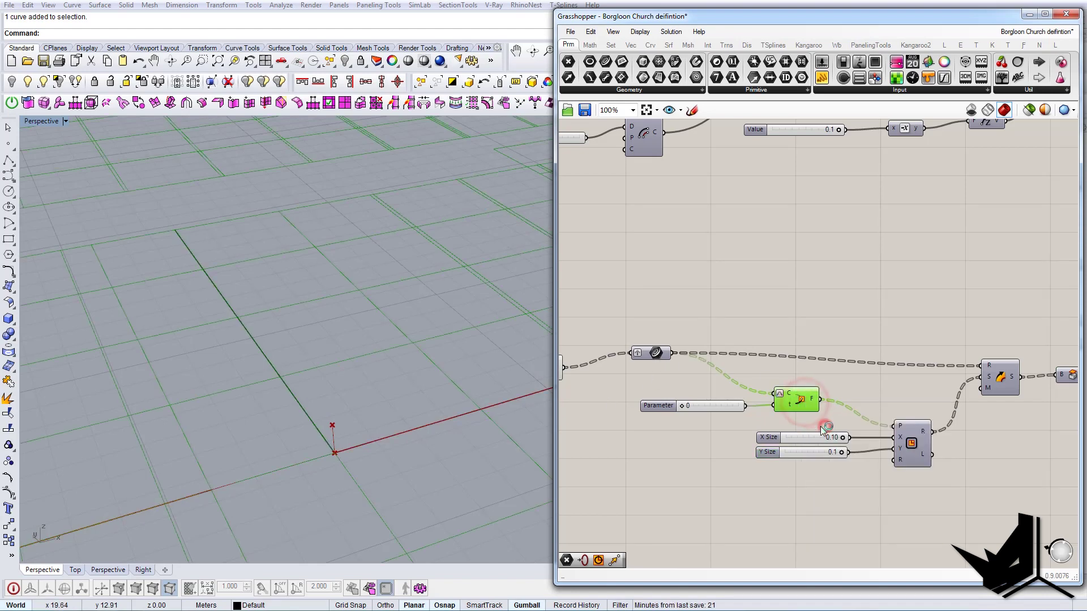
pyautogui.scroll(-14, 356, 359)
pyautogui.keyDown('shift'); pyautogui.moveTo(355, 380); pyautogui.dragTo(504, 342, button='right'); pyautogui.keyUp('shift')
pyautogui.keyDown('shift'); pyautogui.moveTo(370, 409); pyautogui.dragTo(419, 280, button='right'); pyautogui.keyUp('shift')
pyautogui.moveTo(538, 312); pyautogui.dragTo(481, 334, button='right')
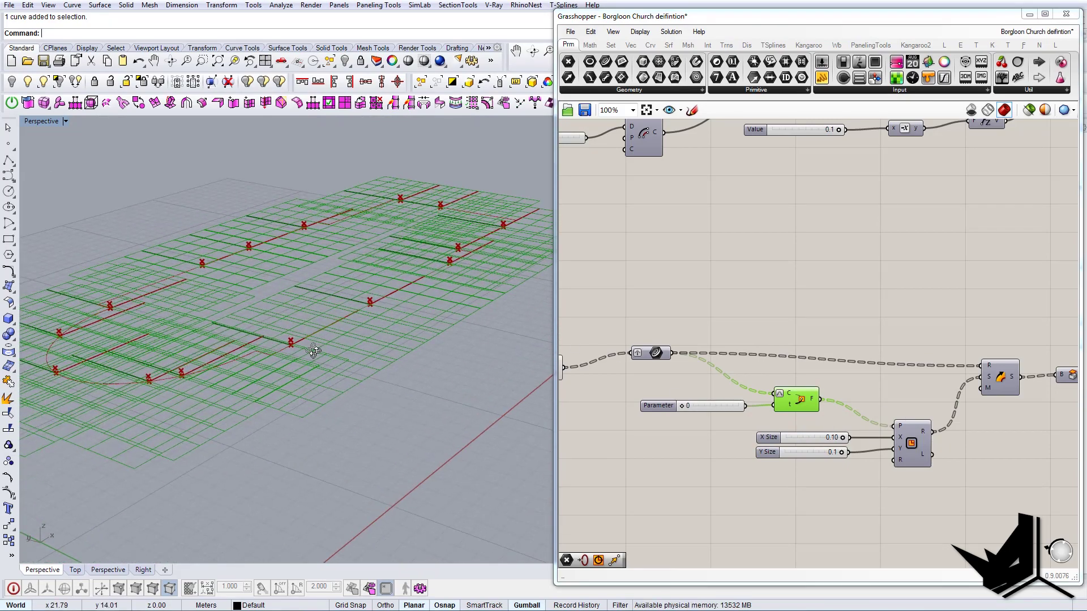
pyautogui.scroll(5, 322, 350)
pyautogui.scroll(3, 328, 344)
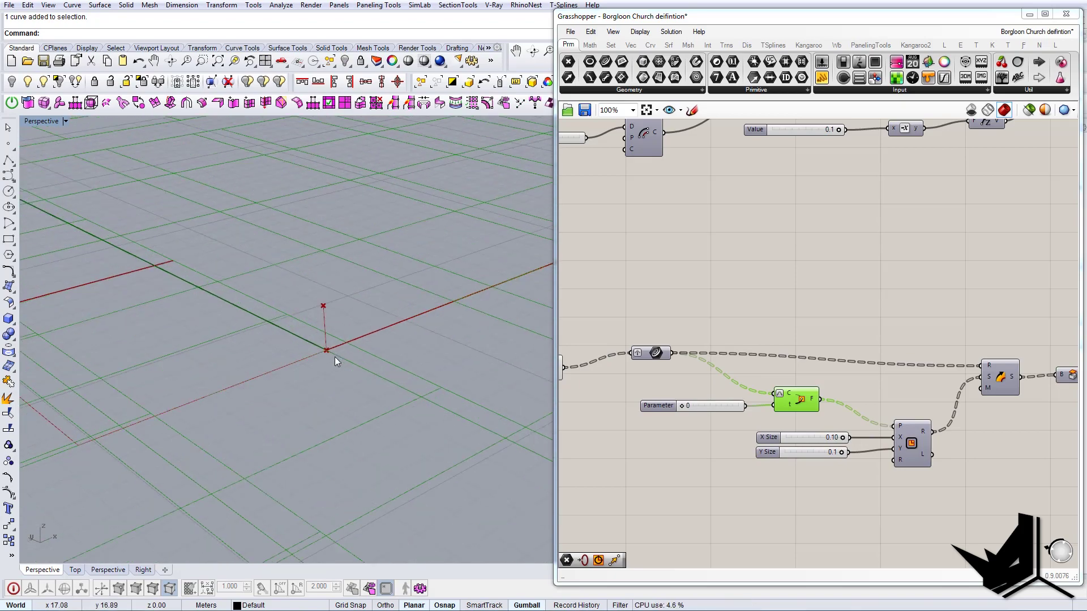
pyautogui.scroll(-10, 380, 379)
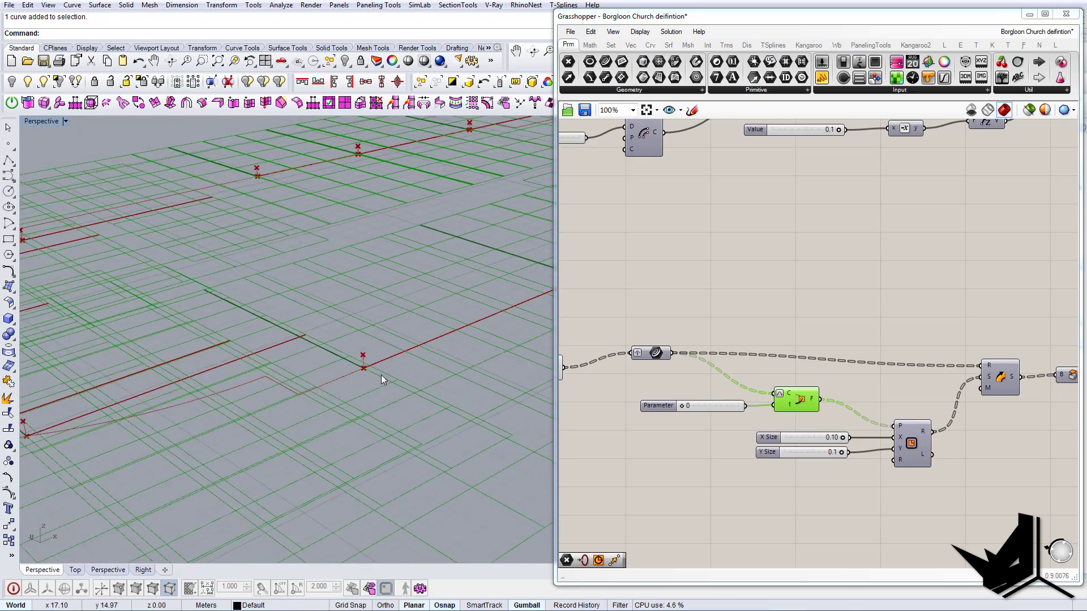
pyautogui.scroll(6, 381, 375)
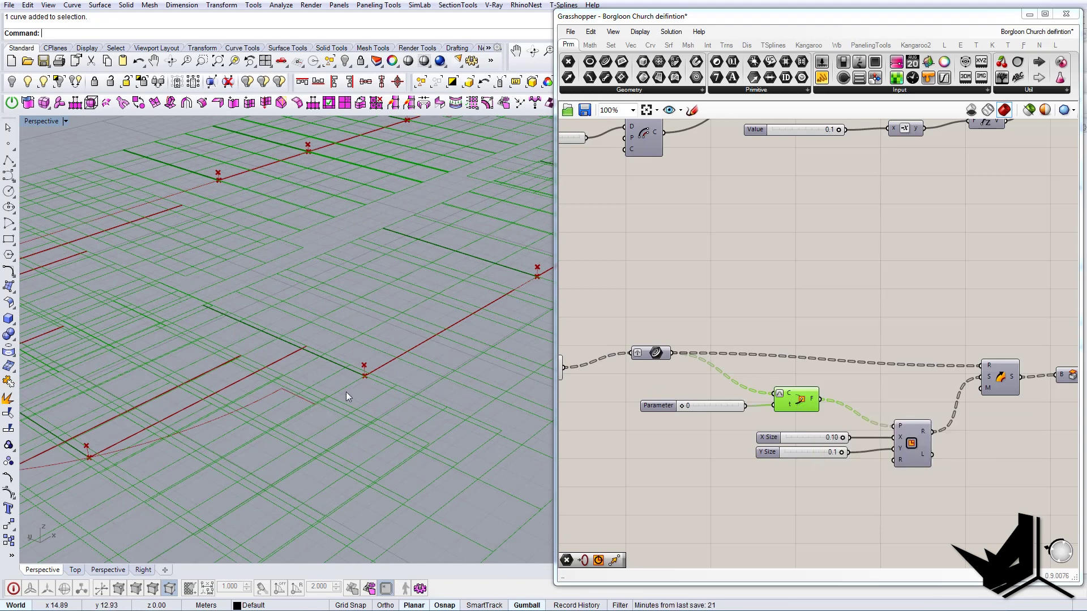
# Turn off the PFrame component's preview.
pyautogui.moveTo(747, 410); pyautogui.dragTo(717, 419, button='right')
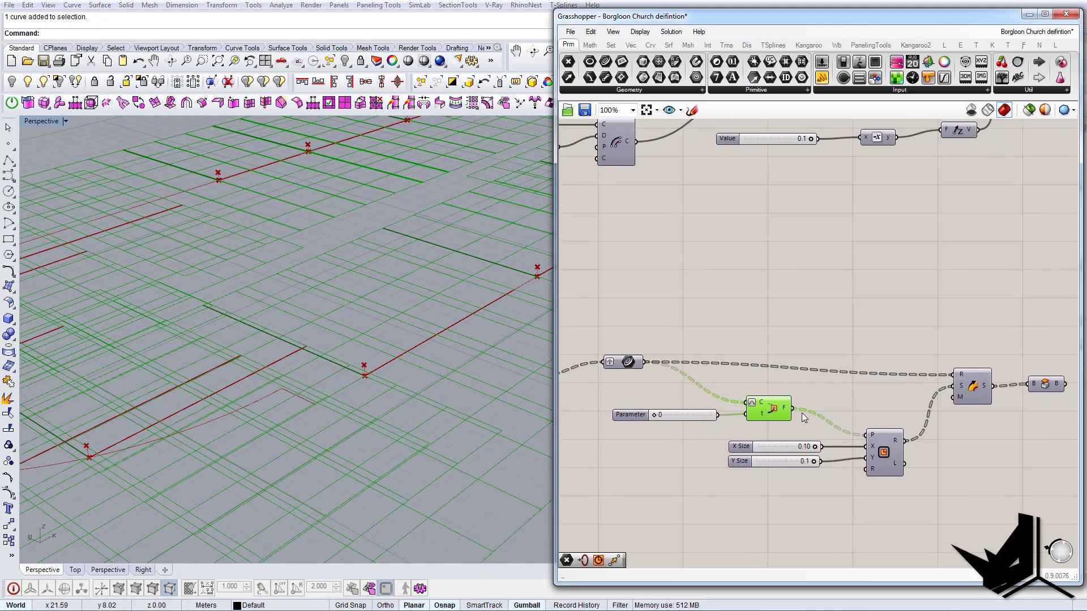
pyautogui.moveTo(791, 407); pyautogui.dragTo(755, 406, button='right')
pyautogui.click(848, 456)
pyautogui.click(739, 409)
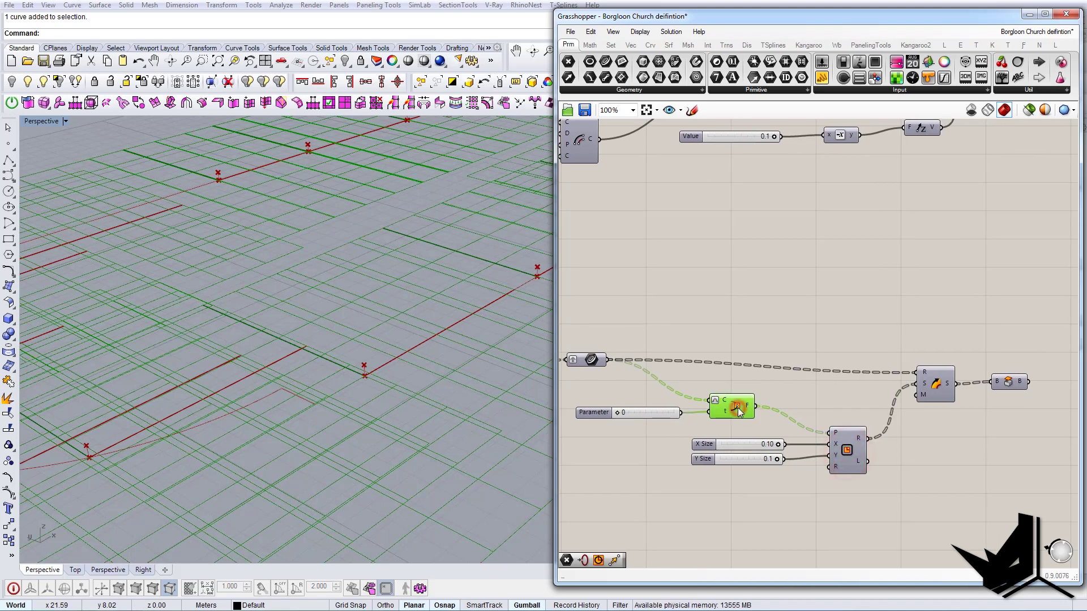
pyautogui.rightClick(738, 408)
pyautogui.click(773, 429)
# Turn on the Rectangle component's preview and inspect a small rectangle at one of the vertical lines.
pyautogui.click(851, 450)
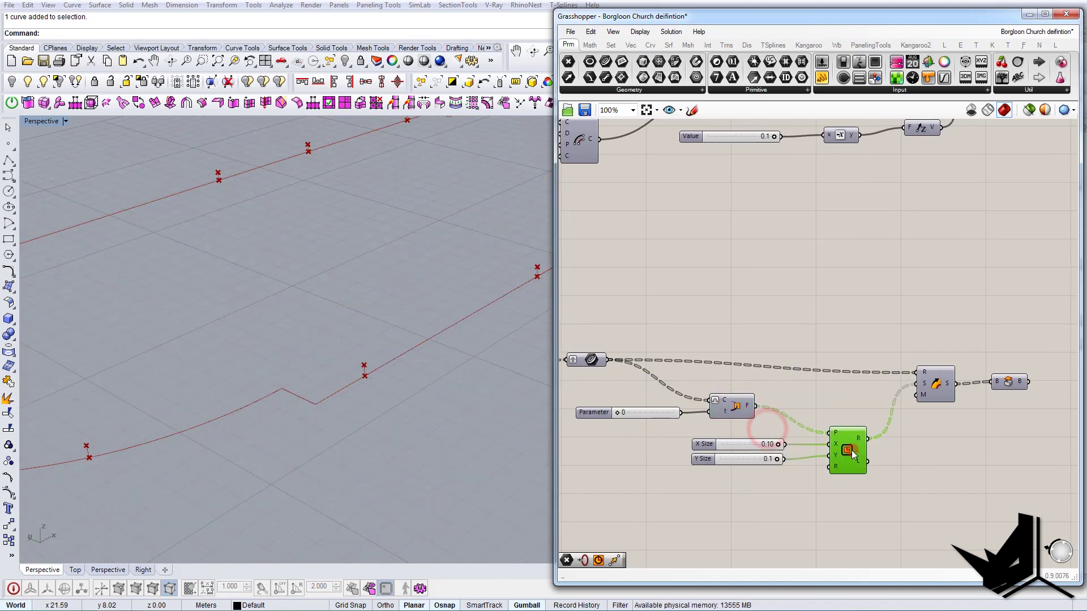
pyautogui.rightClick(853, 450)
pyautogui.click(875, 472)
pyautogui.scroll(6, 369, 382)
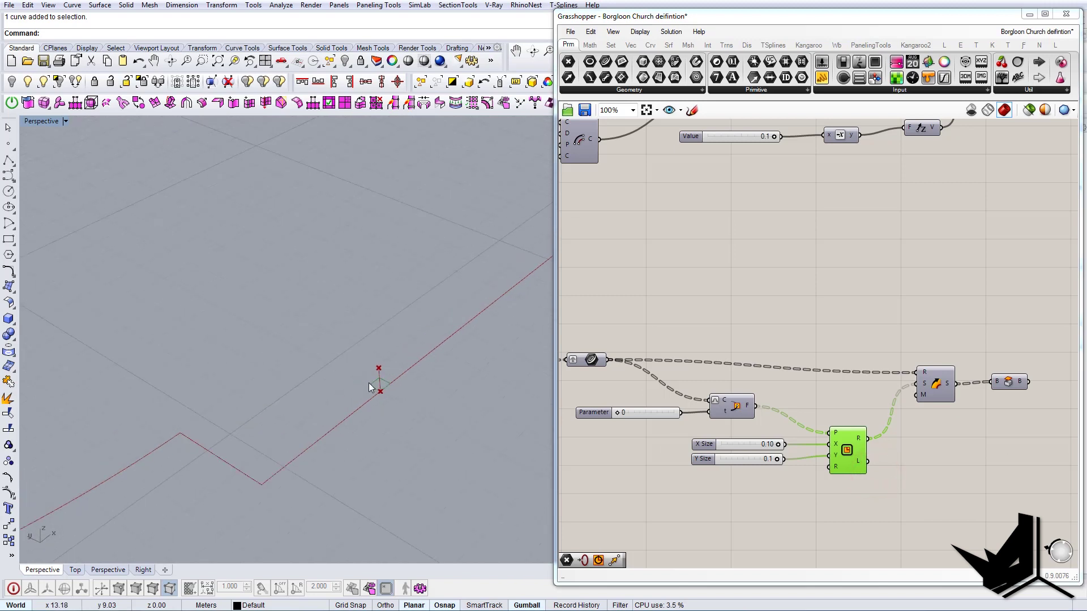
pyautogui.moveTo(406, 368); pyautogui.dragTo(362, 419, button='right')
# Preview the PFrame component's frames at the vertical lines to check their orientation, and hide them again.
pyautogui.click(733, 407)
pyautogui.rightClick(732, 406)
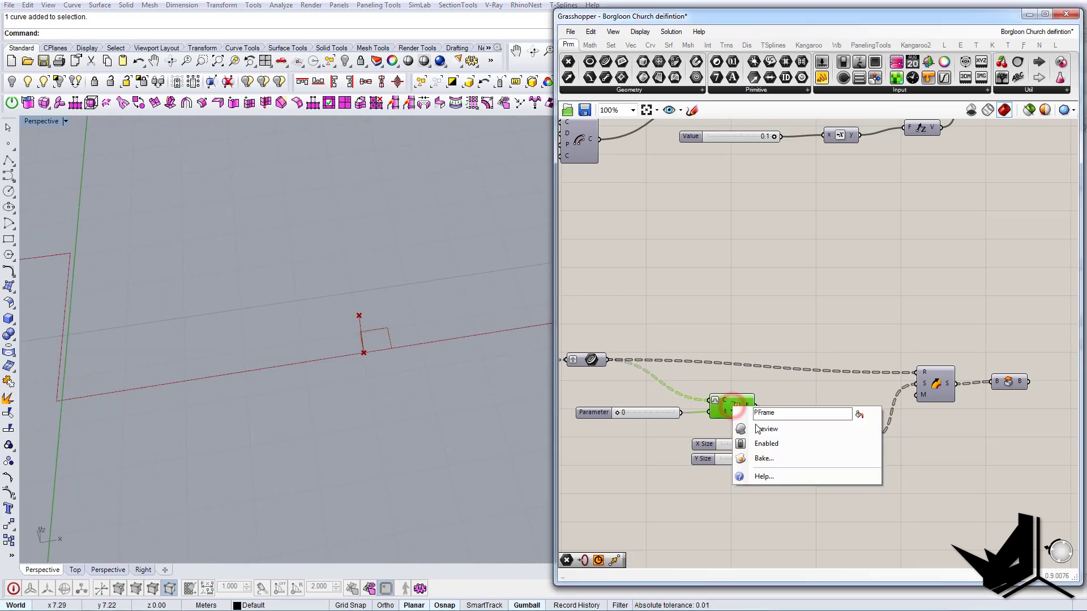
pyautogui.click(757, 427)
pyautogui.moveTo(405, 374); pyautogui.dragTo(446, 385, button='right')
pyautogui.scroll(-8, 446, 385)
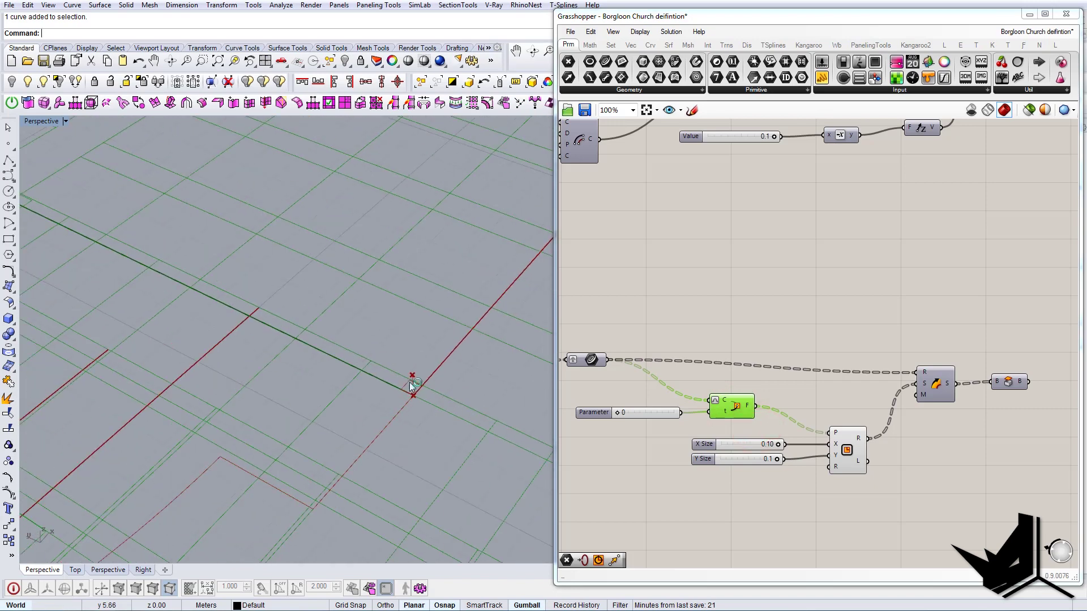
pyautogui.scroll(5, 429, 399)
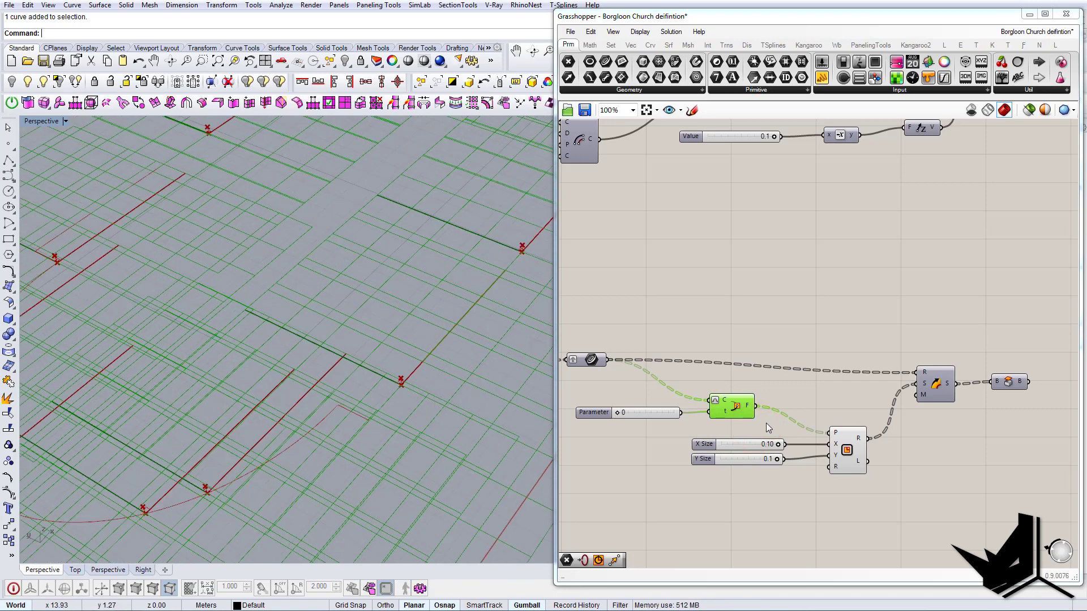
pyautogui.rightClick(739, 409)
pyautogui.click(757, 433)
pyautogui.scroll(8, 379, 404)
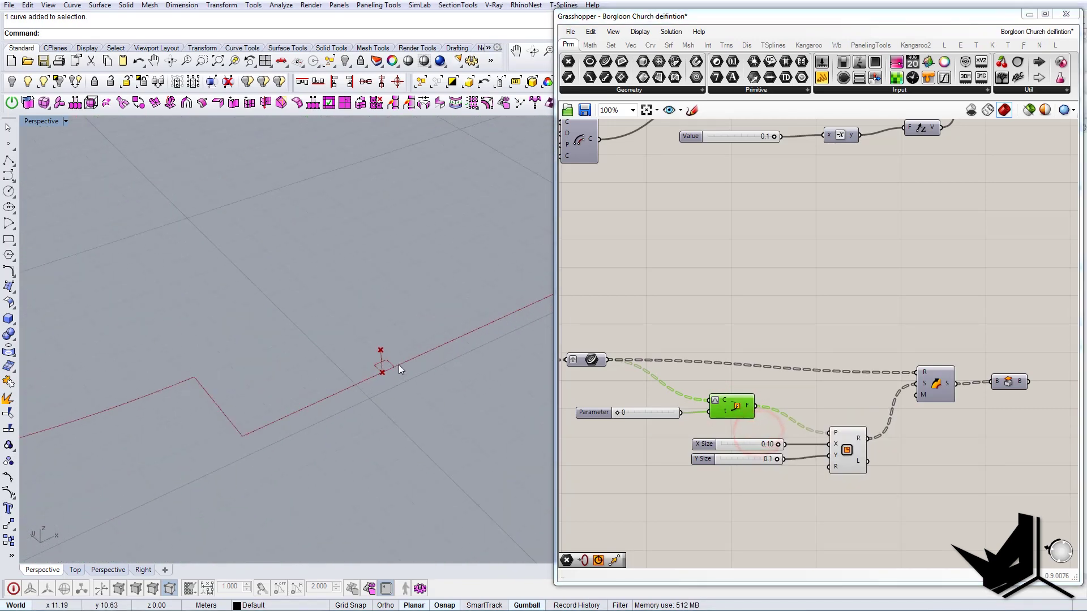
pyautogui.scroll(-9, 399, 413)
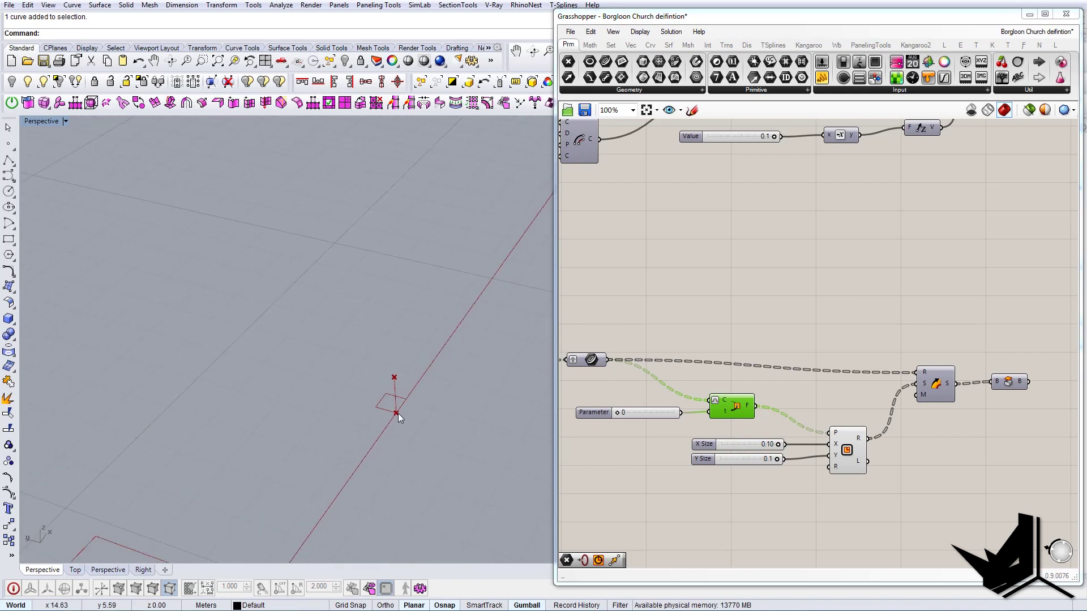
# Turn on the Swp1 component's preview and frame one of the swept boxes on the outline.
pyautogui.moveTo(866, 477); pyautogui.dragTo(796, 492, button='right')
pyautogui.moveTo(504, 425); pyautogui.dragTo(455, 405, button='right')
pyautogui.scroll(-1, 455, 405)
pyautogui.moveTo(870, 440); pyautogui.dragTo(840, 435, button='right')
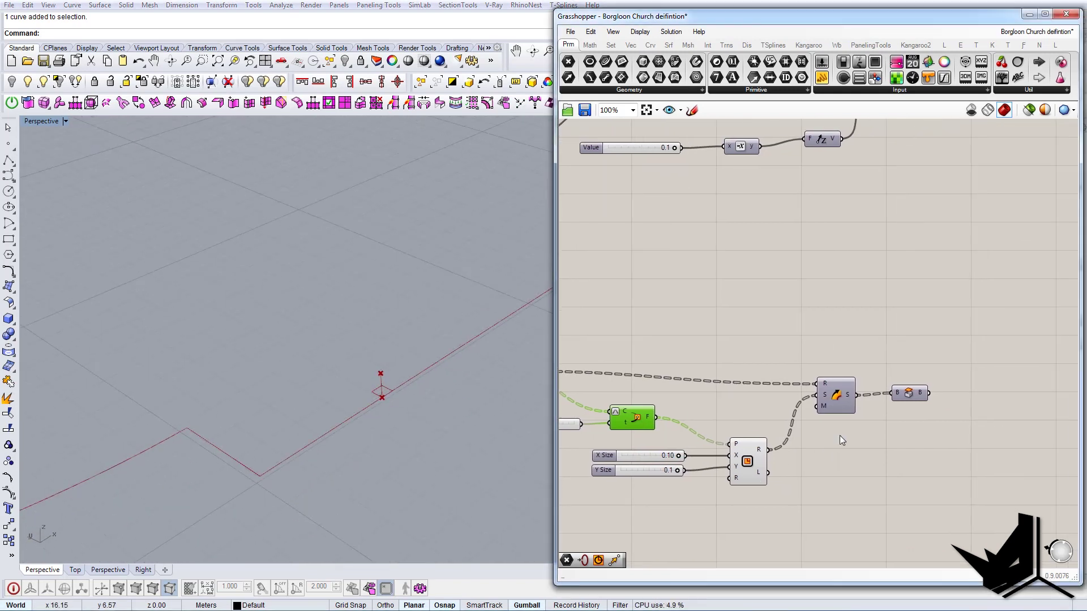
pyautogui.click(839, 397)
pyautogui.rightClick(836, 400)
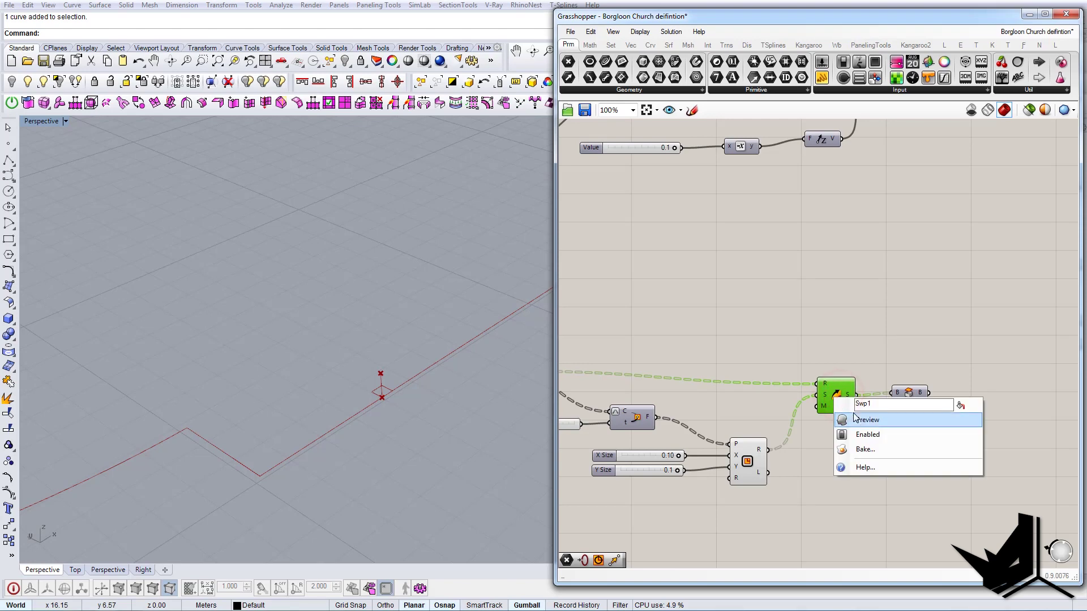
pyautogui.click(854, 417)
pyautogui.scroll(2, 382, 395)
pyautogui.scroll(5, 382, 395)
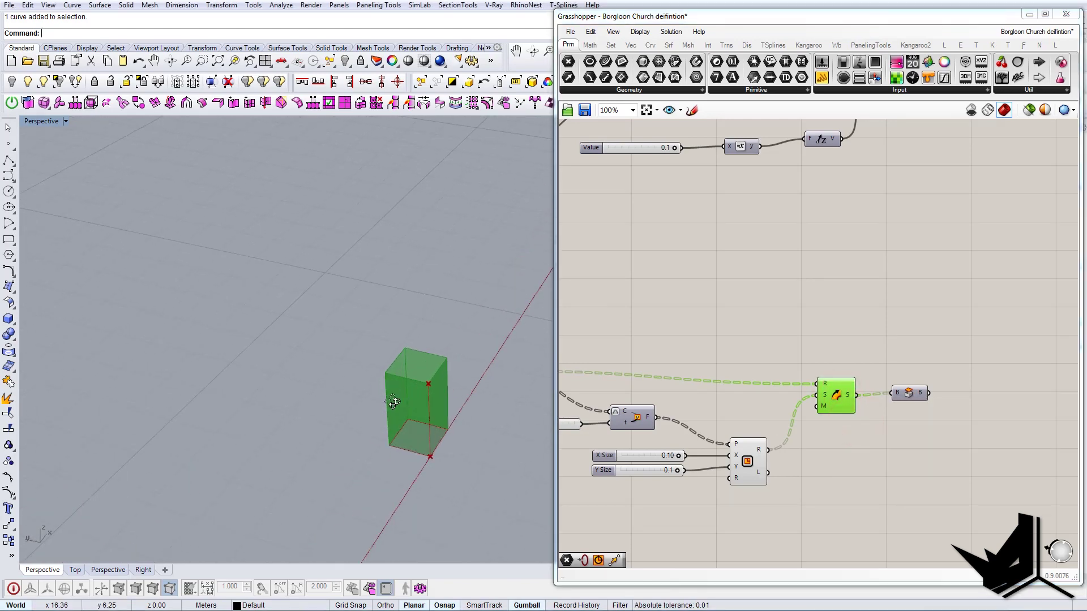
# Examine the swept boxes along the outline, at its curved end and straight sides, and check their open tops.
pyautogui.moveTo(388, 399); pyautogui.dragTo(363, 368, button='right')
pyautogui.scroll(-10, 436, 371)
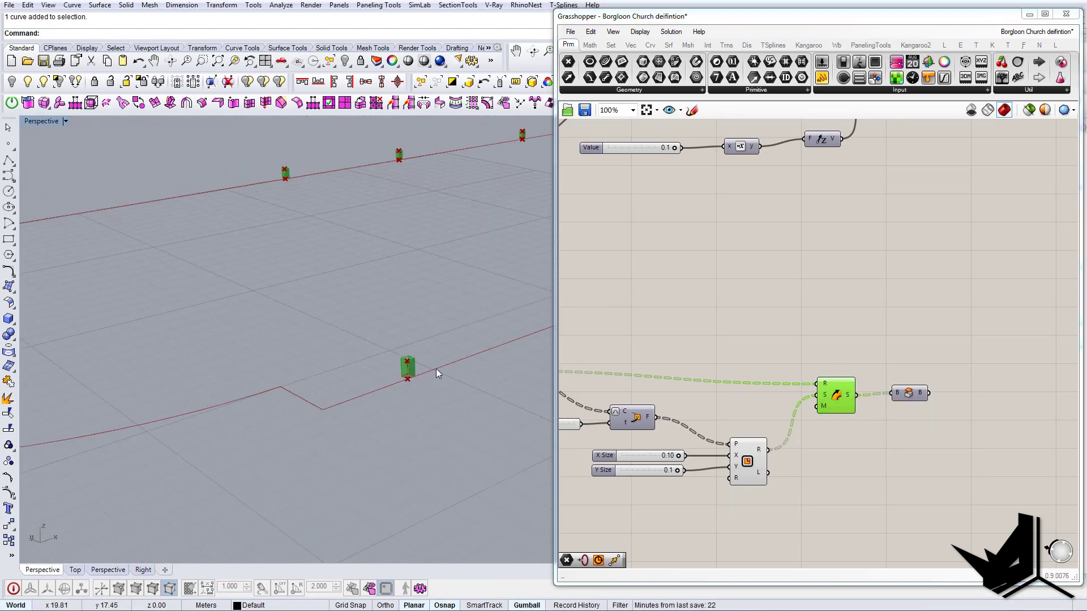
pyautogui.moveTo(437, 371); pyautogui.dragTo(371, 386, button='right')
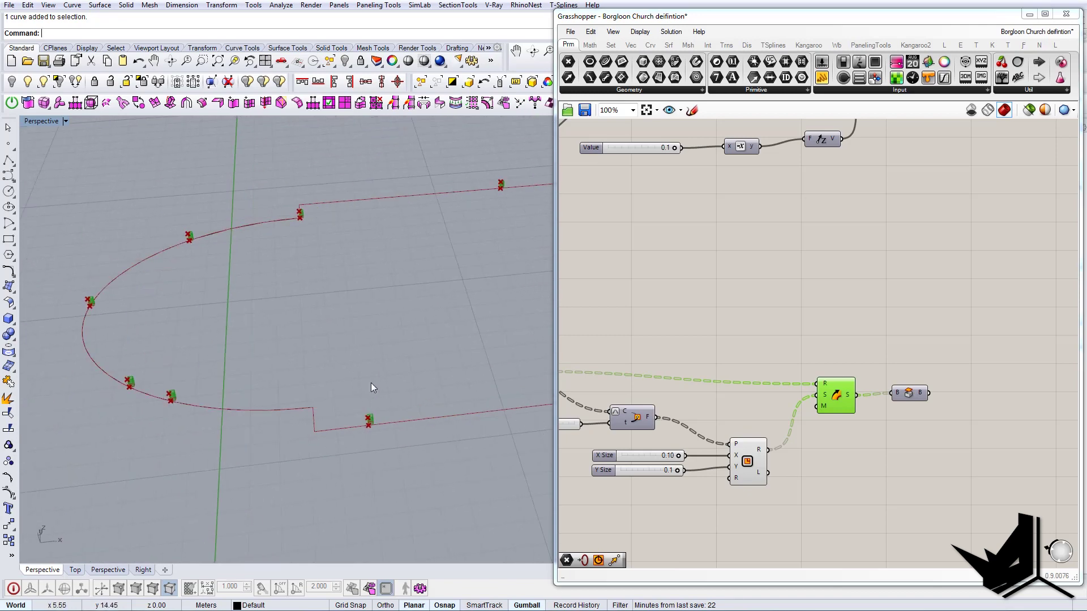
pyautogui.scroll(10, 369, 417)
pyautogui.moveTo(391, 441); pyautogui.dragTo(383, 417, button='right')
pyautogui.scroll(3, 382, 417)
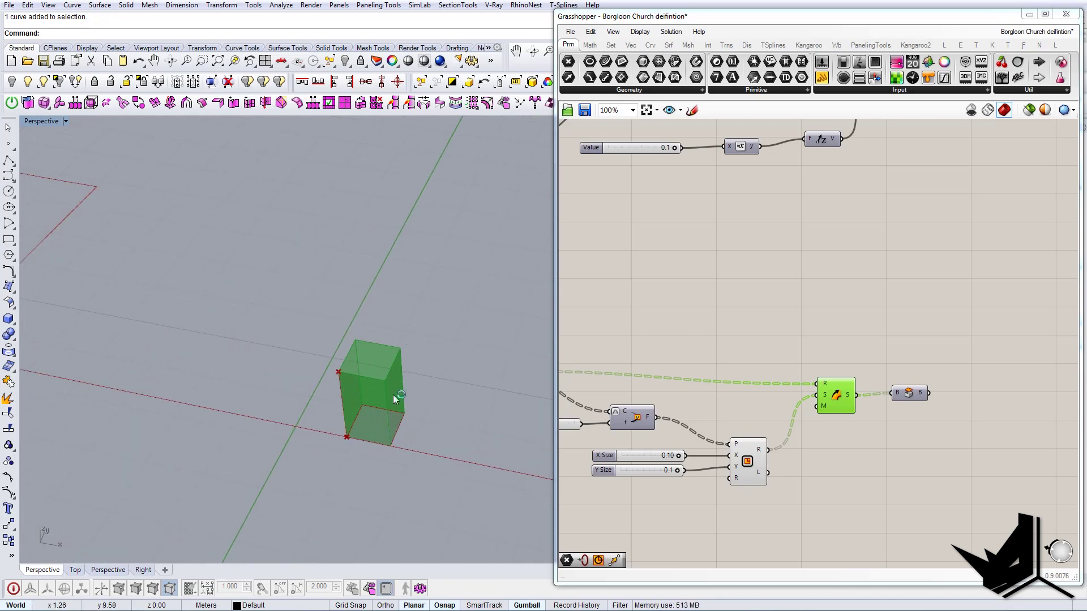
pyautogui.scroll(-6, 392, 395)
pyautogui.scroll(5, 396, 412)
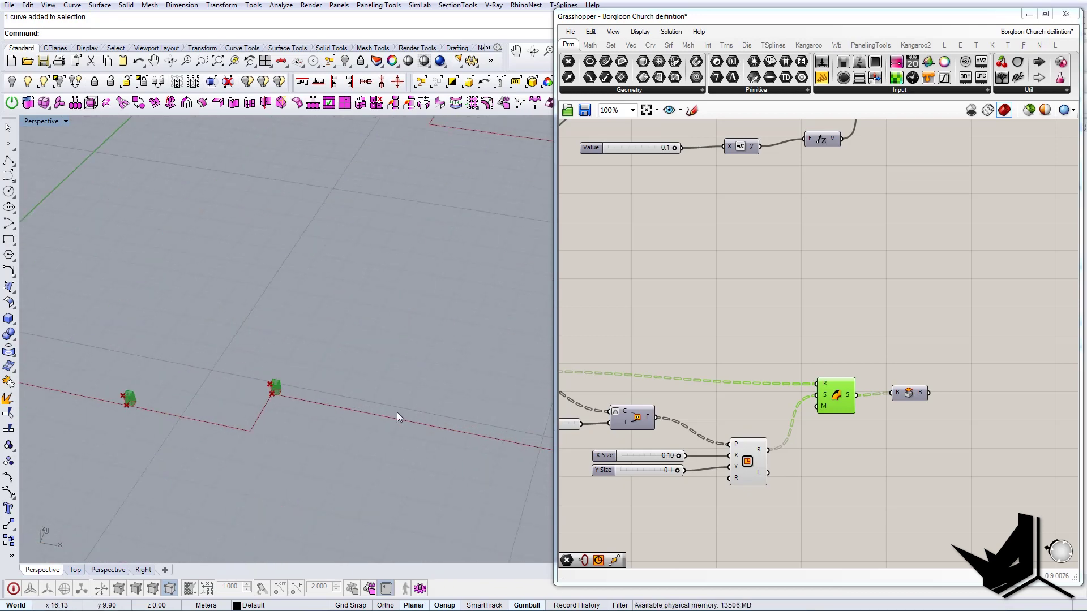
pyautogui.keyDown('shift'); pyautogui.moveTo(388, 410); pyautogui.dragTo(453, 322, button='right'); pyautogui.keyUp('shift')
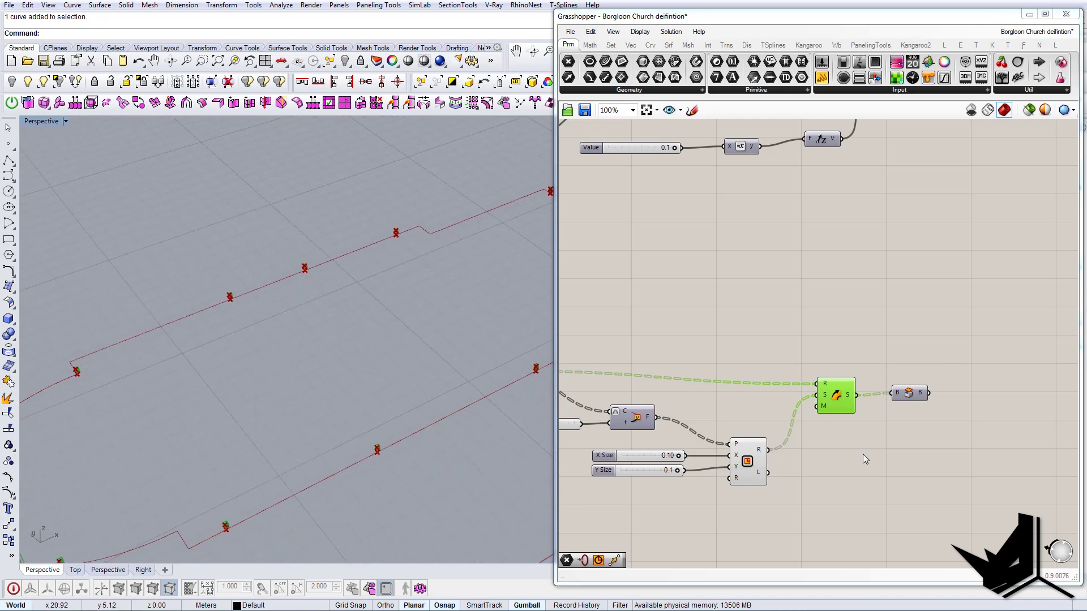
# Turn on the Cap component's preview and inspect the closed ends of one spacer box.
pyautogui.scroll(6, 843, 409)
pyautogui.rightClick(877, 366)
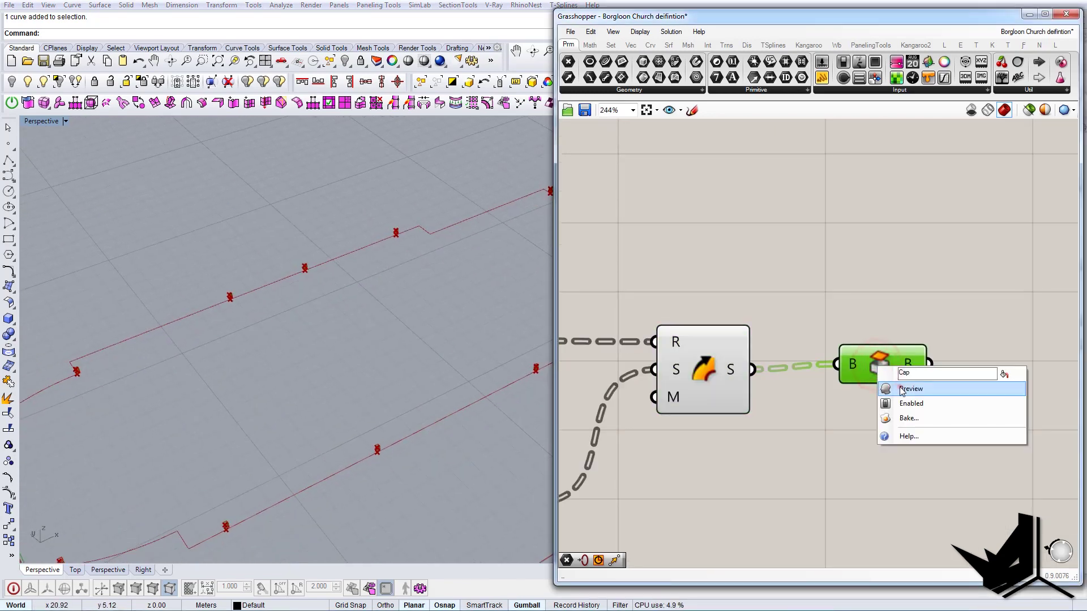
pyautogui.click(901, 388)
pyautogui.scroll(5, 390, 463)
pyautogui.keyDown('shift'); pyautogui.moveTo(529, 385); pyautogui.dragTo(456, 403, button='right'); pyautogui.keyUp('shift')
pyautogui.click(853, 465)
pyautogui.click(885, 368)
pyautogui.click(840, 446)
# Turn off the Swp1 component's preview, leaving only the Cap component's preview on.
pyautogui.click(708, 359)
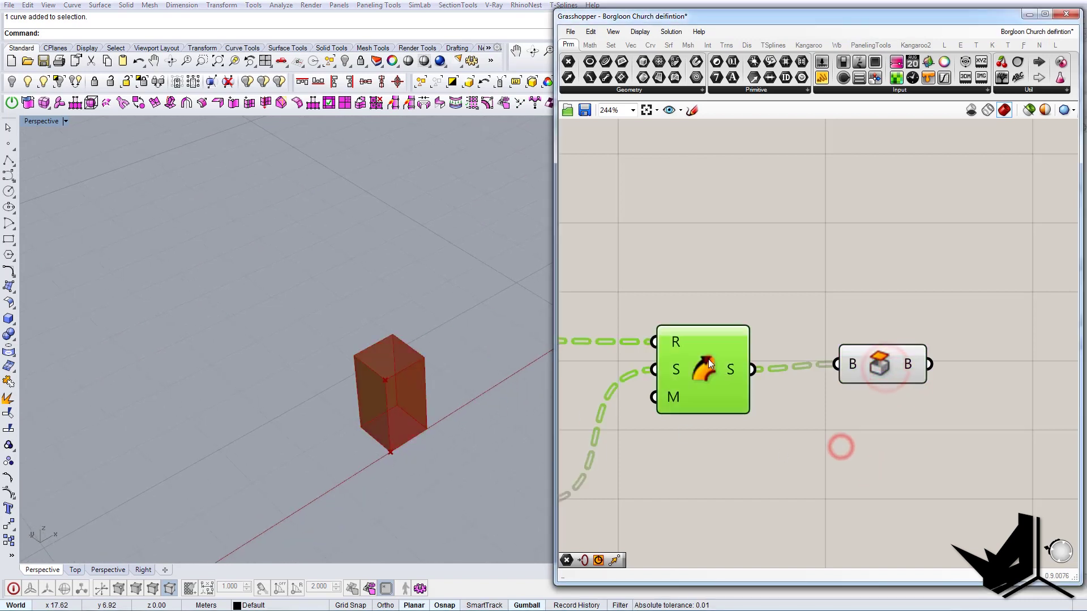
pyautogui.rightClick(705, 366)
pyautogui.click(729, 390)
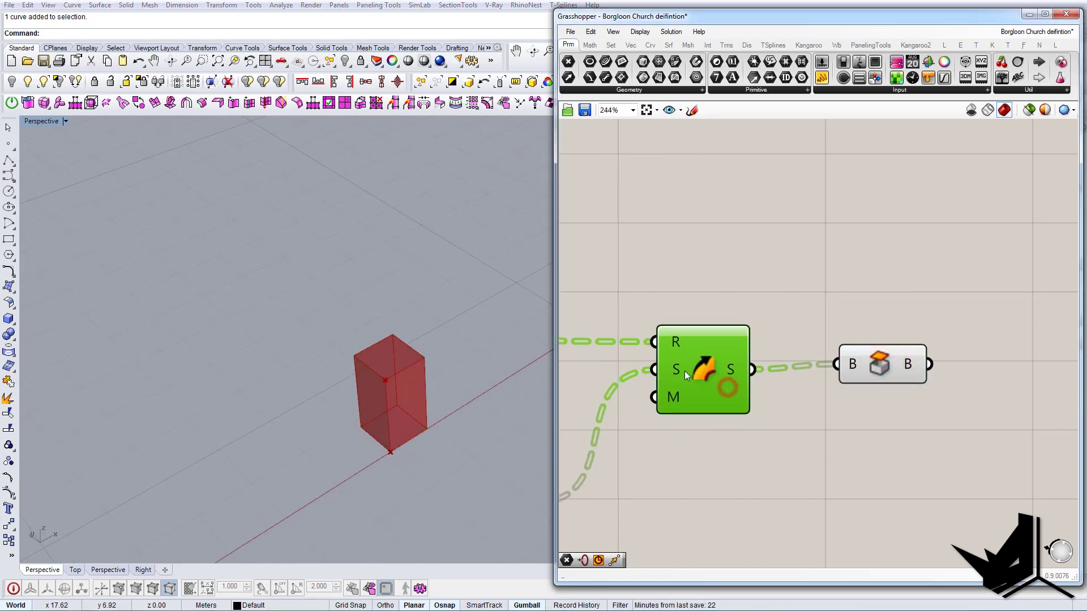
pyautogui.click(755, 285)
# Highlight the Cap component's output and examine the spacing of the capped spacers around the outline.
pyautogui.click(885, 364)
pyautogui.moveTo(424, 412); pyautogui.dragTo(352, 392, button='right')
pyautogui.scroll(-15, 375, 401)
pyautogui.scroll(8, 352, 393)
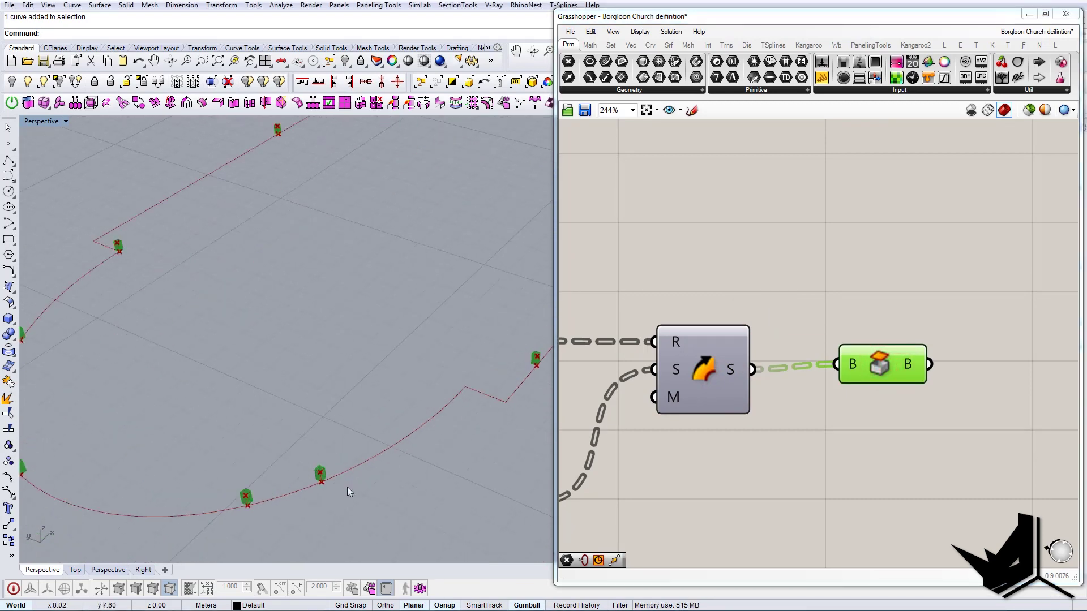
pyautogui.scroll(-6, 429, 416)
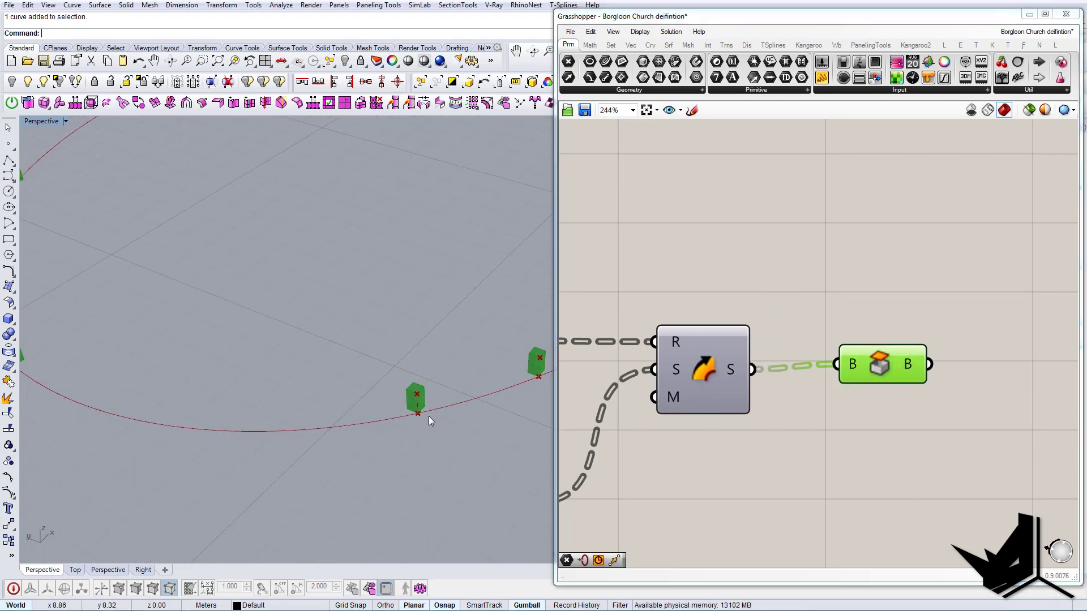
pyautogui.scroll(3, 374, 419)
pyautogui.scroll(-10, 371, 420)
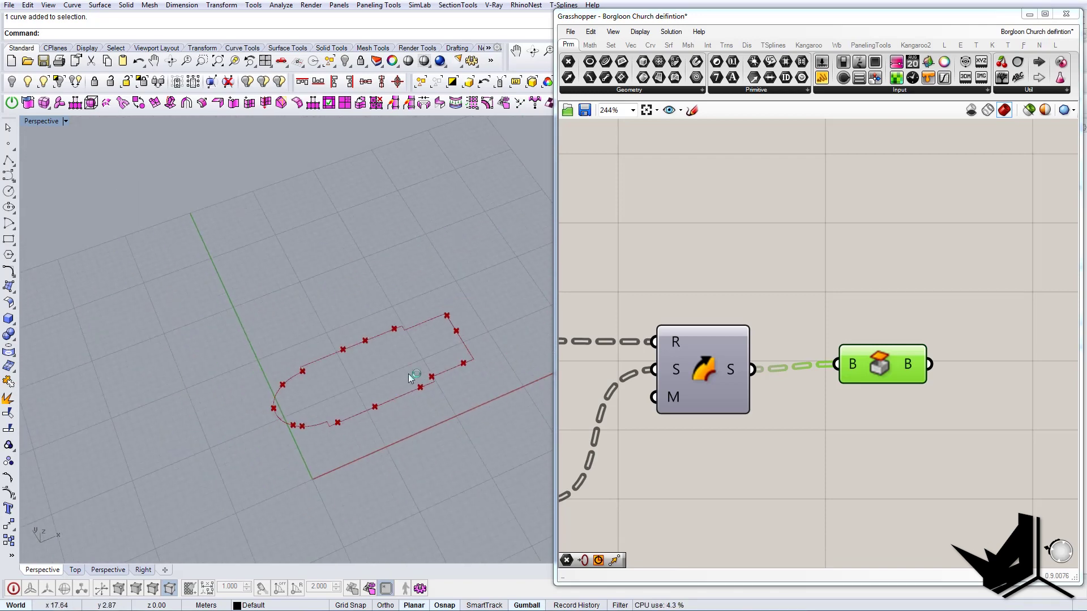
pyautogui.scroll(10, 307, 424)
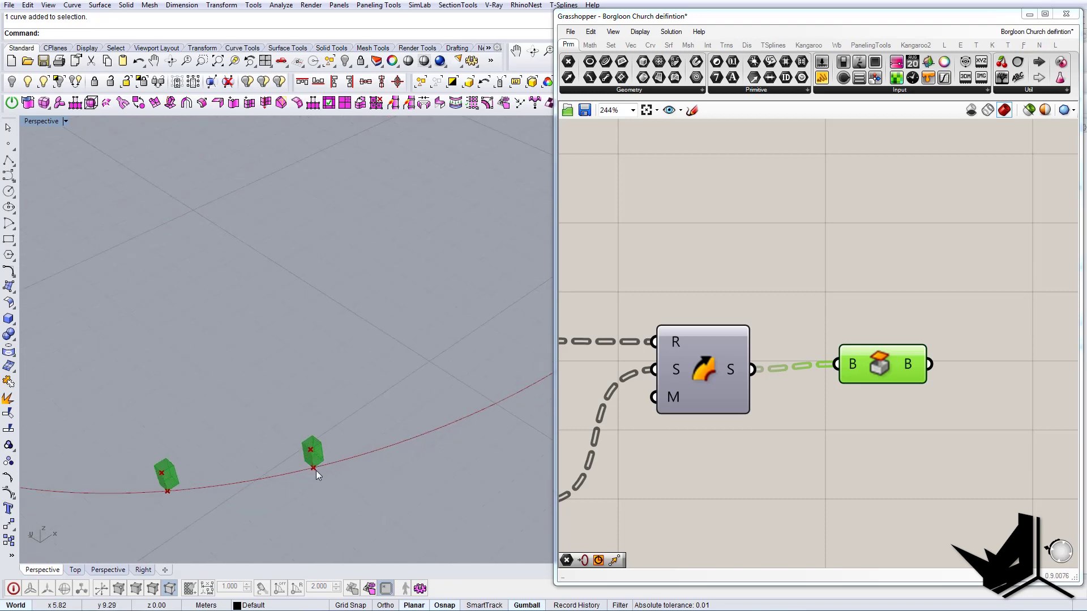
pyautogui.scroll(-5, 316, 471)
pyautogui.scroll(4, 348, 458)
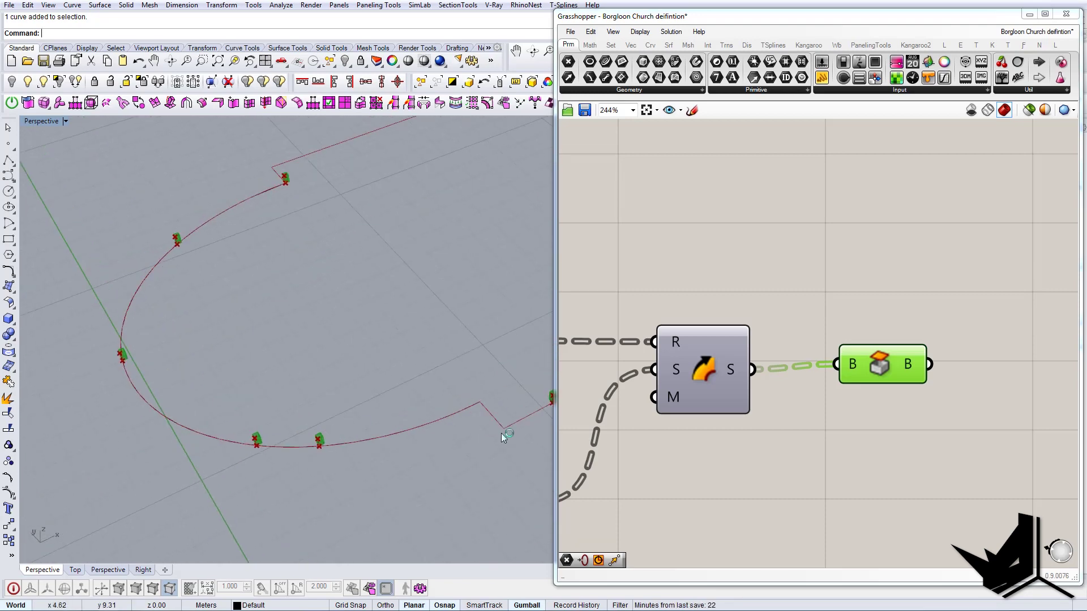
pyautogui.scroll(-6, 861, 413)
pyautogui.scroll(4, 745, 413)
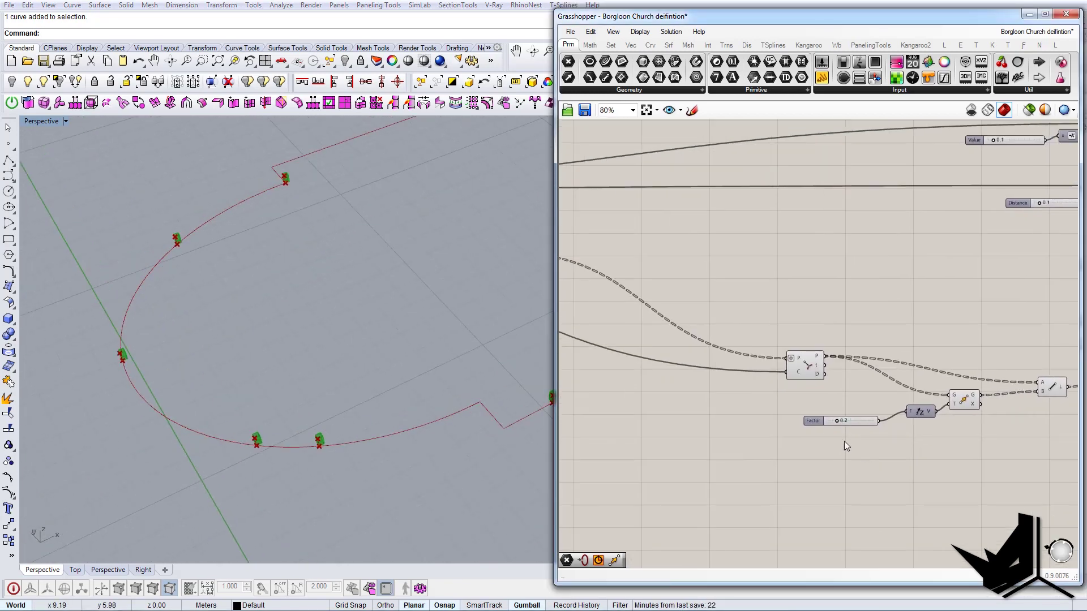
# Set the Count slider feeding the populate component's N input to 30 and check the spacers around the outline.
pyautogui.moveTo(780, 418); pyautogui.dragTo(988, 442, button='right')
pyautogui.moveTo(664, 391); pyautogui.dragTo(842, 456, button='right')
pyautogui.moveTo(793, 425); pyautogui.dragTo(793, 432, button='right')
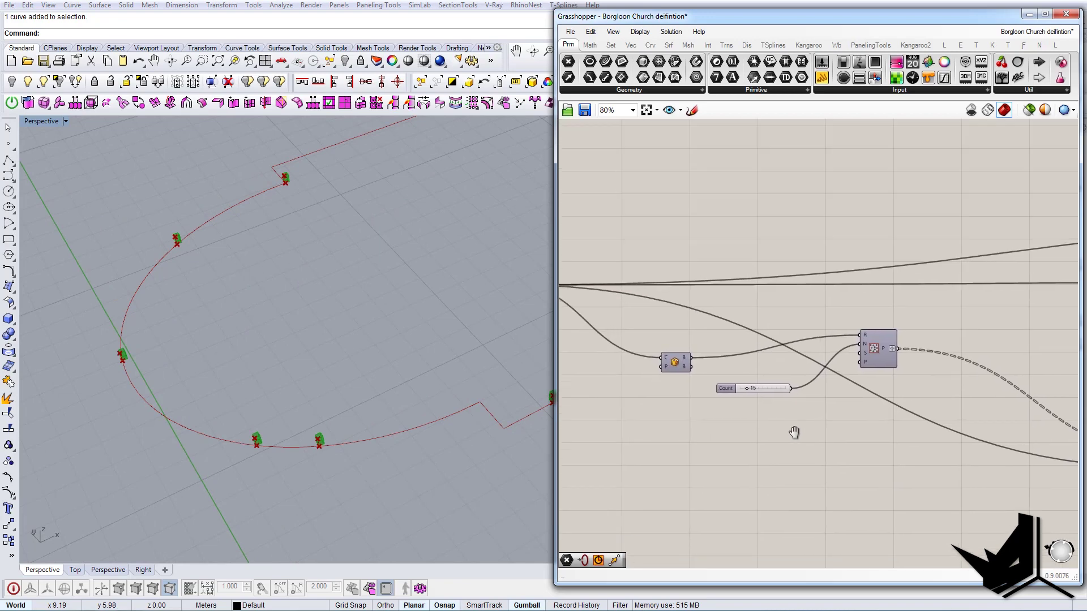
pyautogui.scroll(3, 764, 390)
pyautogui.click(762, 382)
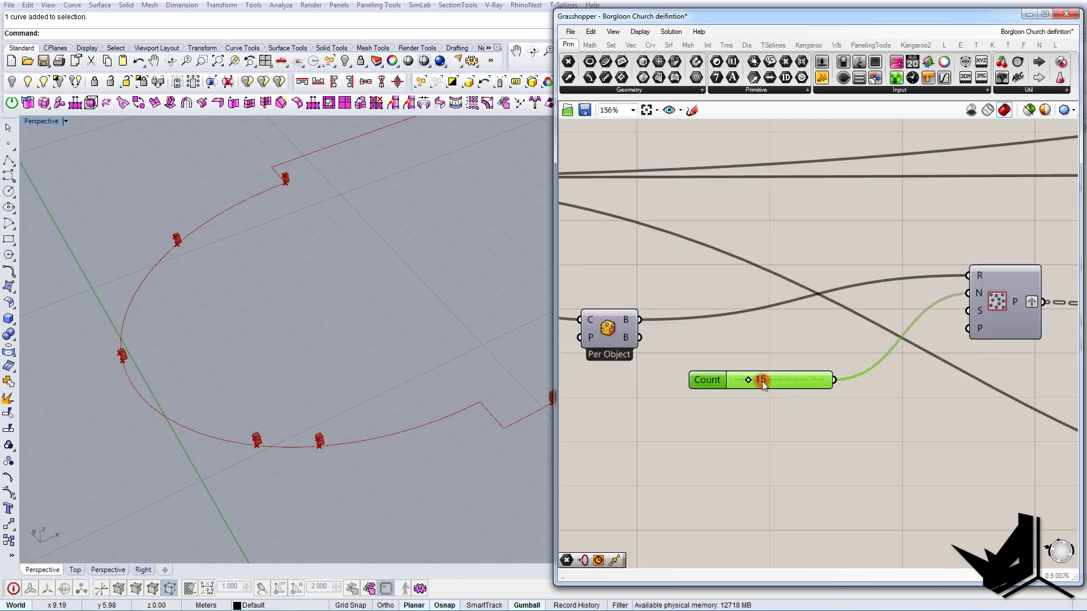
pyautogui.doubleClick(762, 383)
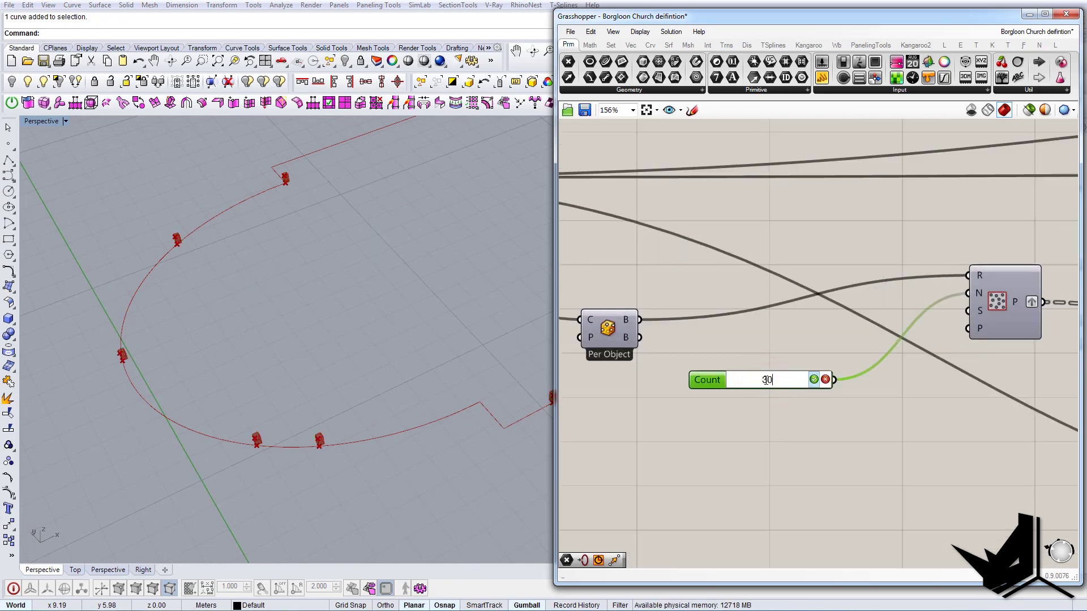
pyautogui.click(814, 379)
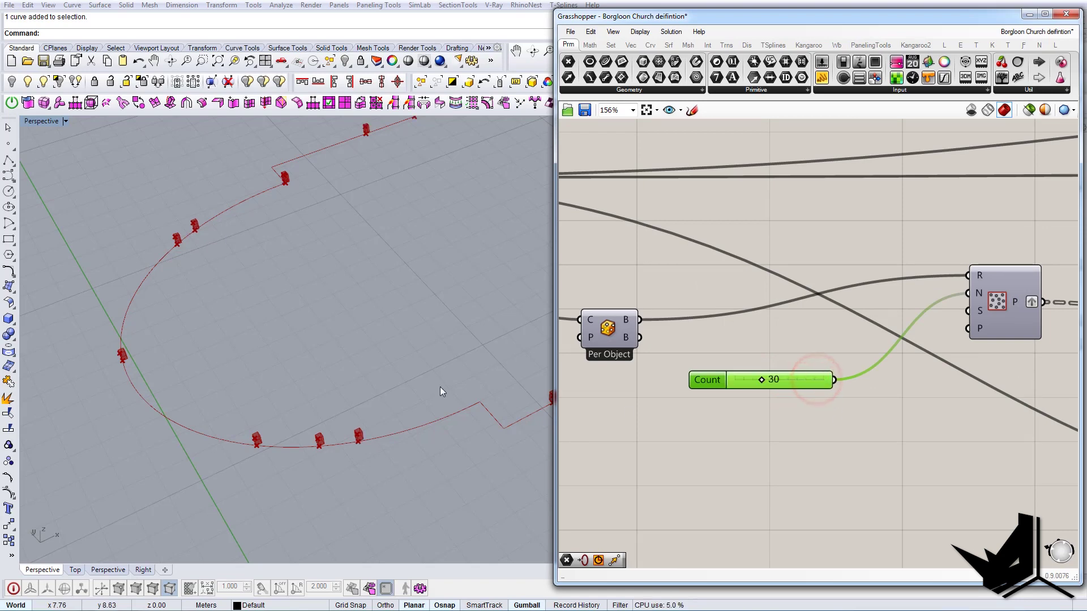
pyautogui.scroll(-7, 288, 384)
pyautogui.keyDown('shift'); pyautogui.moveTo(442, 392); pyautogui.dragTo(346, 379, button='right'); pyautogui.keyUp('shift')
pyautogui.scroll(12, 428, 341)
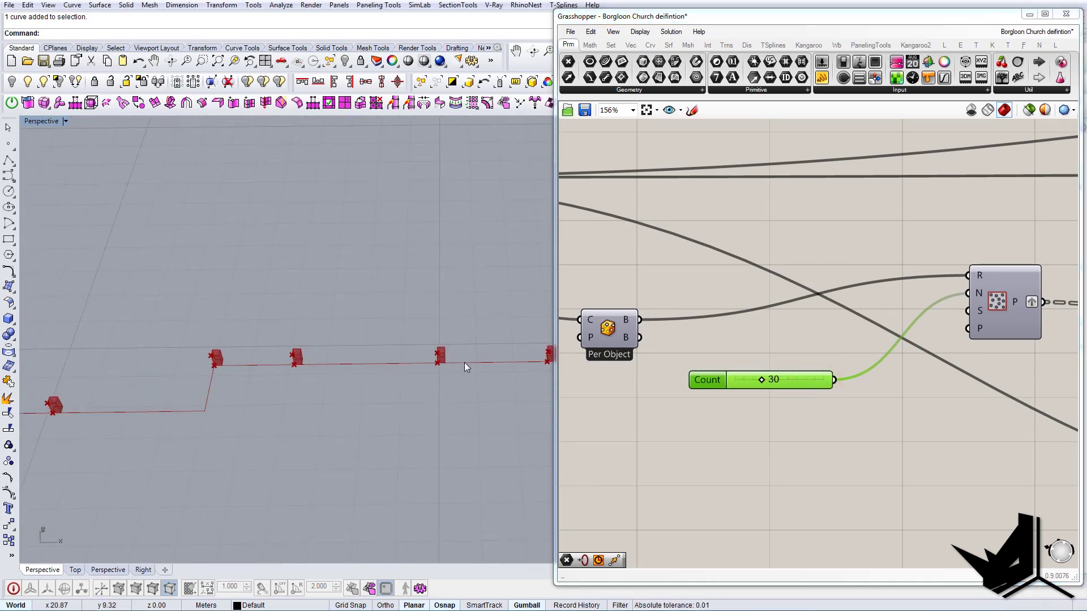
pyautogui.moveTo(464, 362); pyautogui.dragTo(394, 376, button='right')
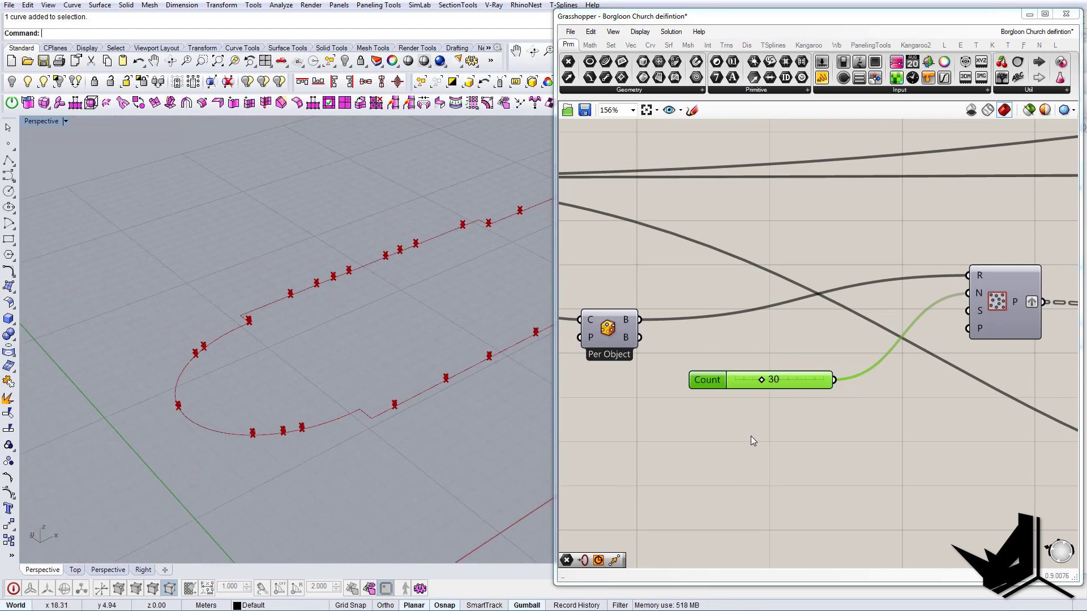
# Set the populate component's Count slider to 20 and check the spacer distribution around the curved end.
pyautogui.doubleClick(777, 381)
pyautogui.write('2')
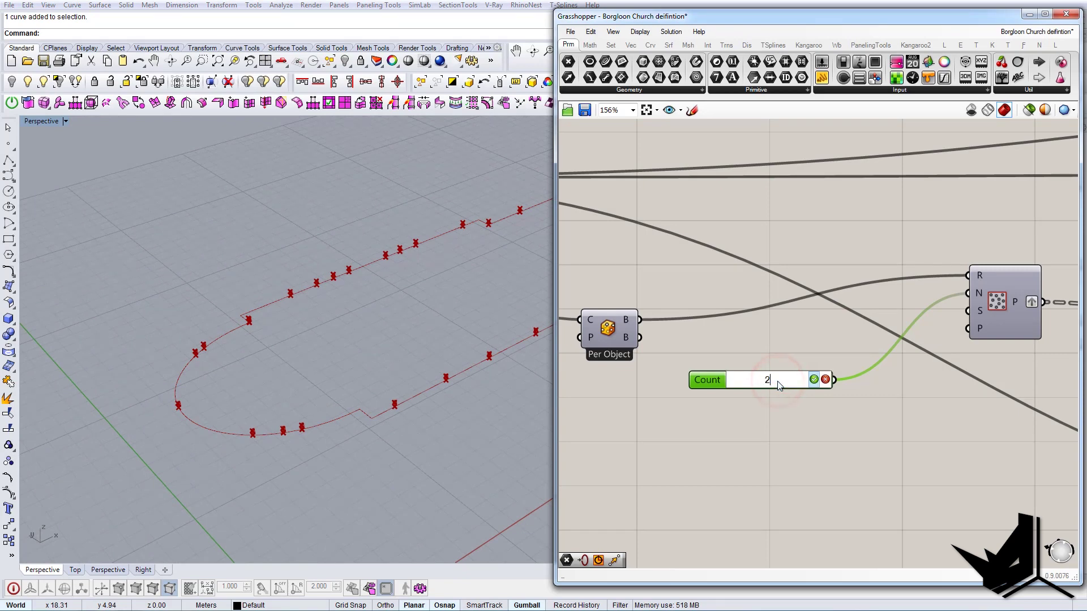
pyautogui.write('0')
pyautogui.click(813, 380)
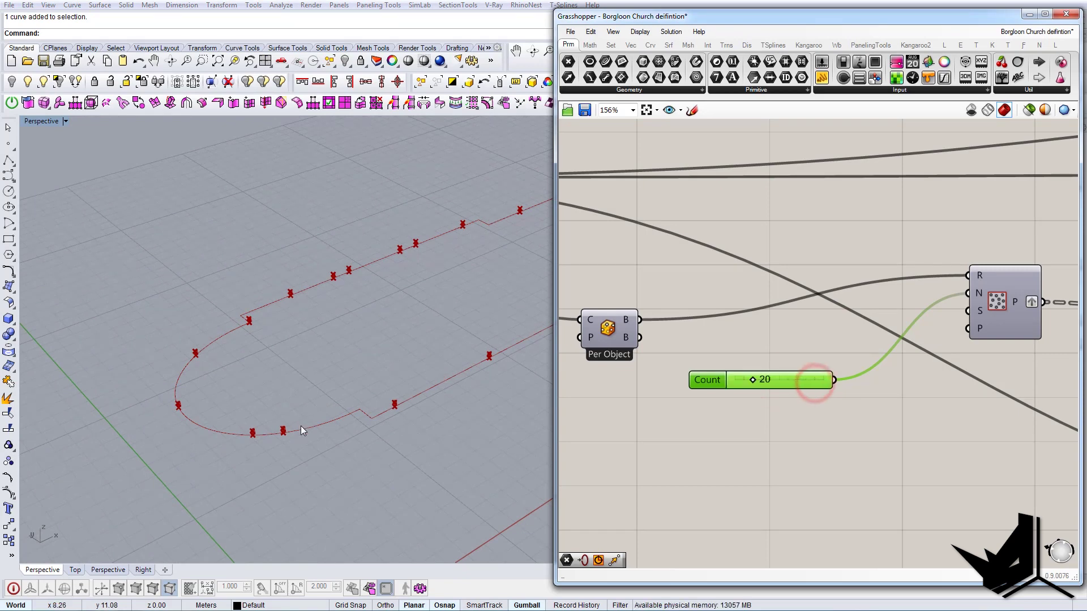
pyautogui.moveTo(300, 426); pyautogui.dragTo(322, 416, button='right')
# Set the populate component's Count slider to 15 and inspect a spacer near the step in the outline.
pyautogui.click(763, 381)
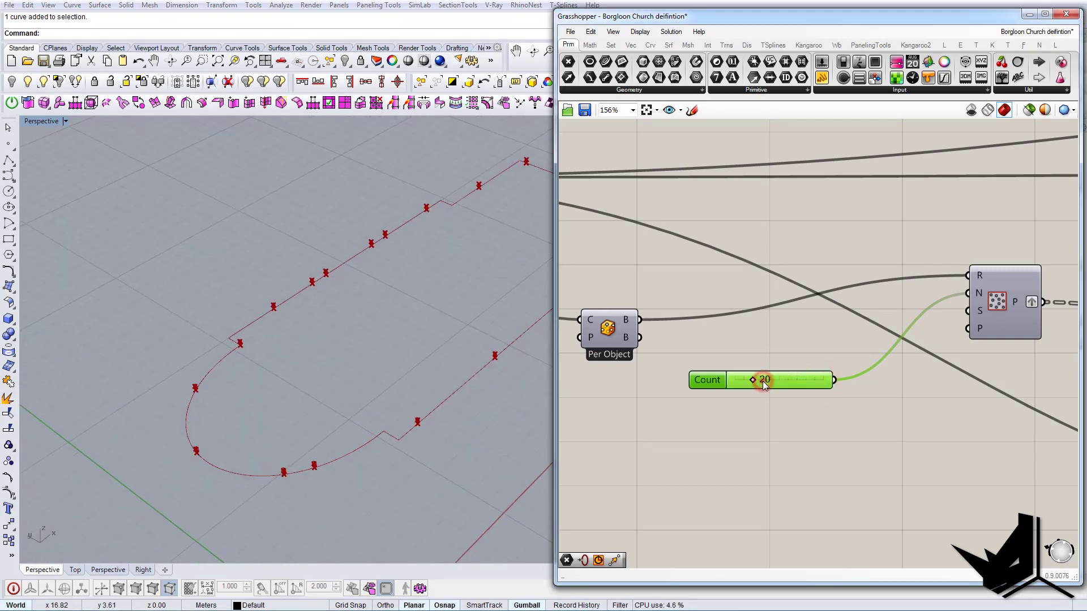
pyautogui.doubleClick(762, 382)
pyautogui.write('15')
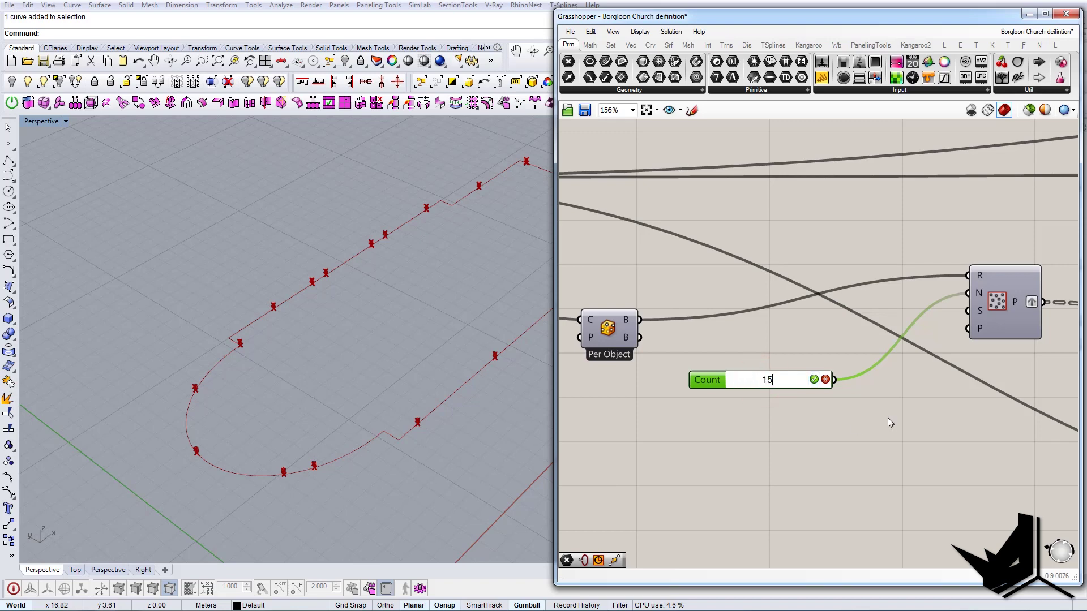
pyautogui.click(813, 379)
pyautogui.moveTo(320, 334); pyautogui.dragTo(371, 377, button='right')
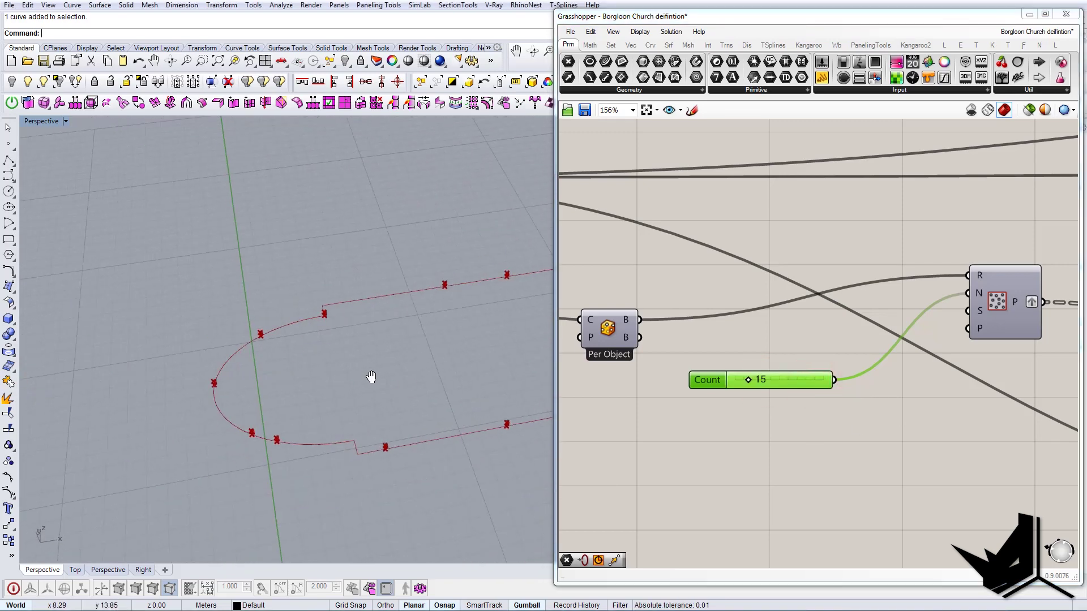
pyautogui.scroll(6, 340, 404)
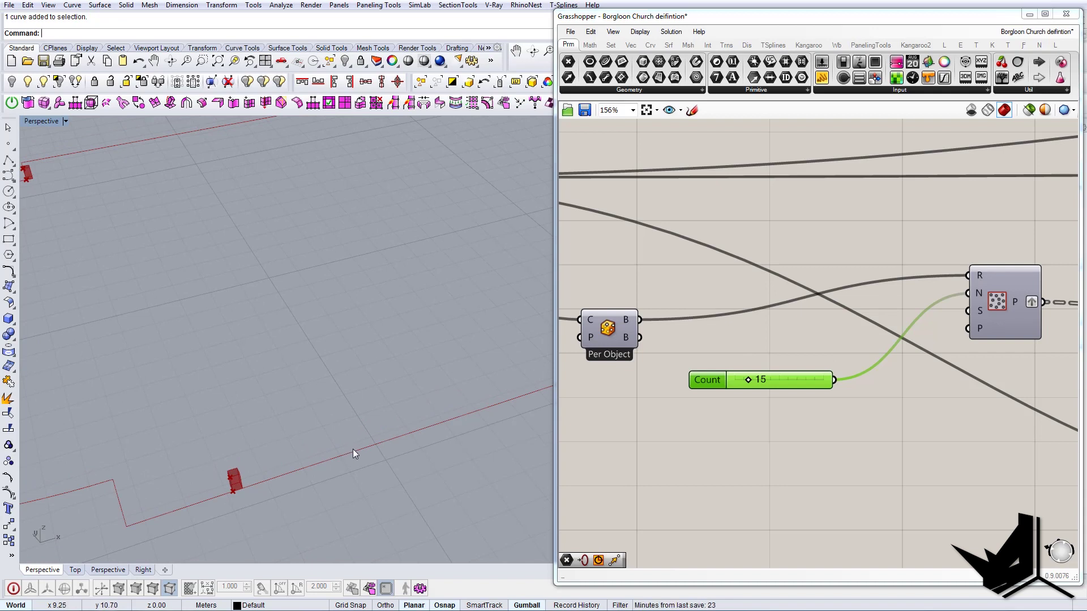
pyautogui.scroll(5, 317, 464)
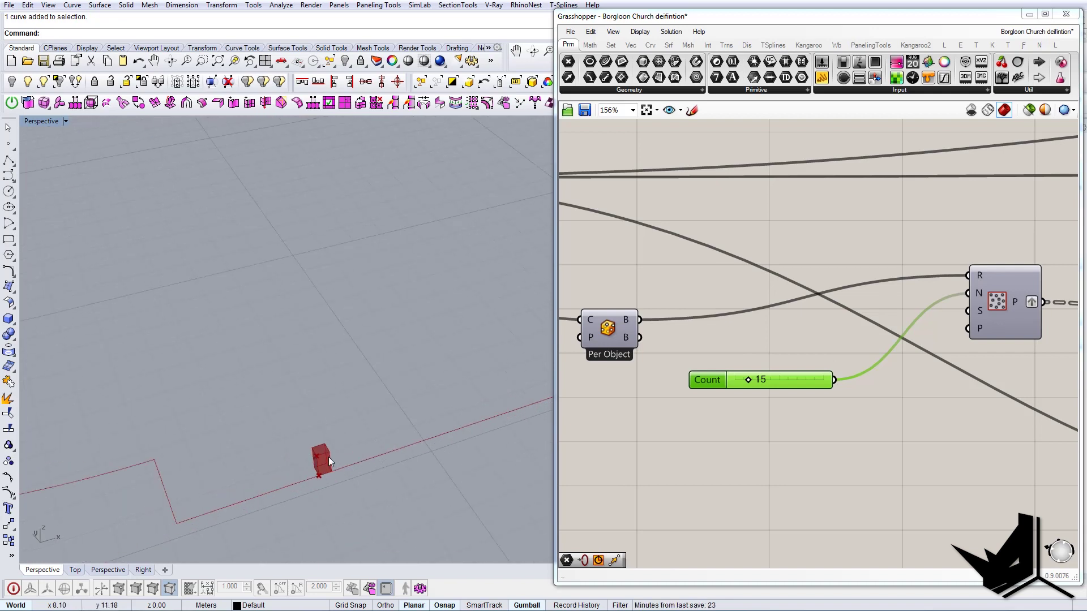
# Inspect the spacer near the step and the marked spacer positions around the whole outline.
pyautogui.scroll(5, 329, 457)
pyautogui.scroll(-4, 373, 445)
pyautogui.moveTo(390, 438); pyautogui.dragTo(511, 367, button='right')
pyautogui.scroll(-5, 401, 450)
pyautogui.scroll(-5, 446, 395)
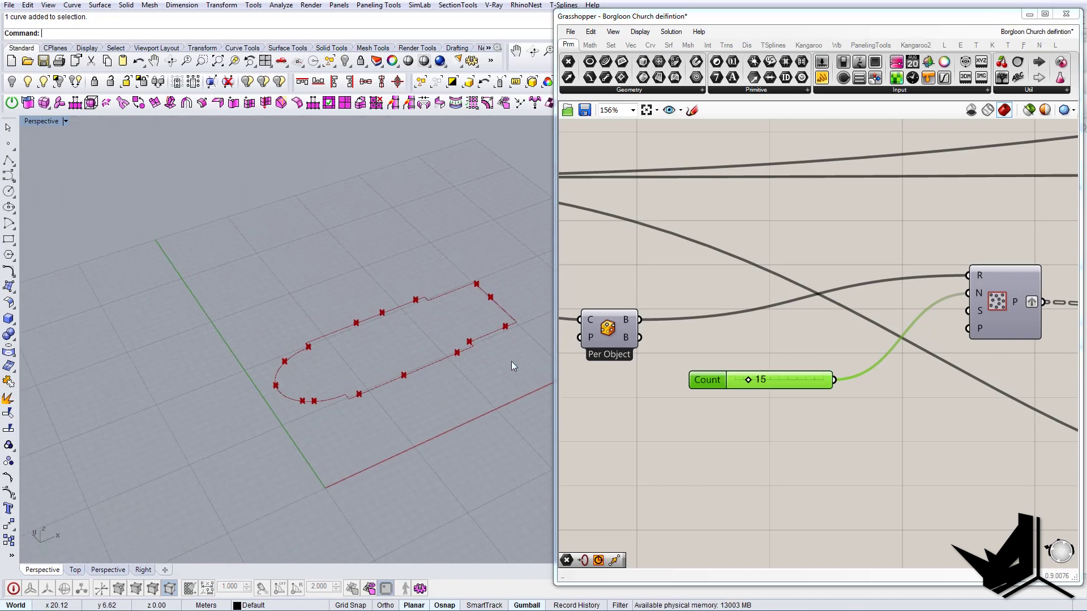
pyautogui.scroll(3, 407, 367)
# Turn off the preview of the curve closest point component that receives the populated points.
pyautogui.moveTo(836, 426); pyautogui.dragTo(699, 463, button='right')
pyautogui.scroll(-6, 700, 464)
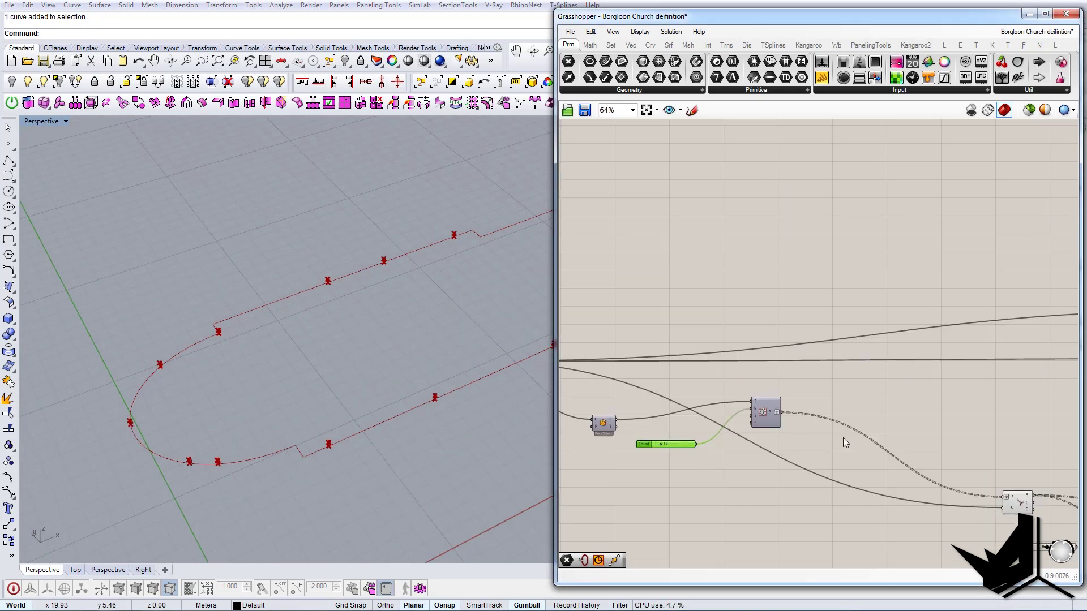
pyautogui.moveTo(919, 439); pyautogui.dragTo(728, 396, button='right')
pyautogui.scroll(3, 906, 468)
pyautogui.moveTo(906, 468); pyautogui.dragTo(939, 432, button='right')
pyautogui.scroll(3, 586, 397)
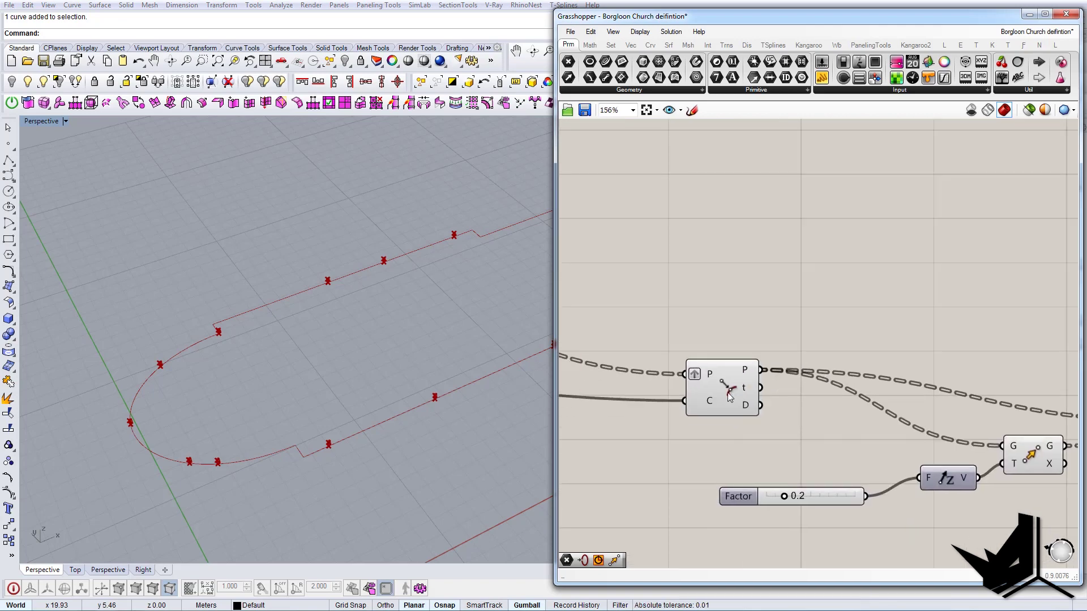
pyautogui.click(720, 392)
pyautogui.rightClick(724, 393)
pyautogui.click(746, 416)
pyautogui.click(776, 332)
pyautogui.scroll(-5, 828, 378)
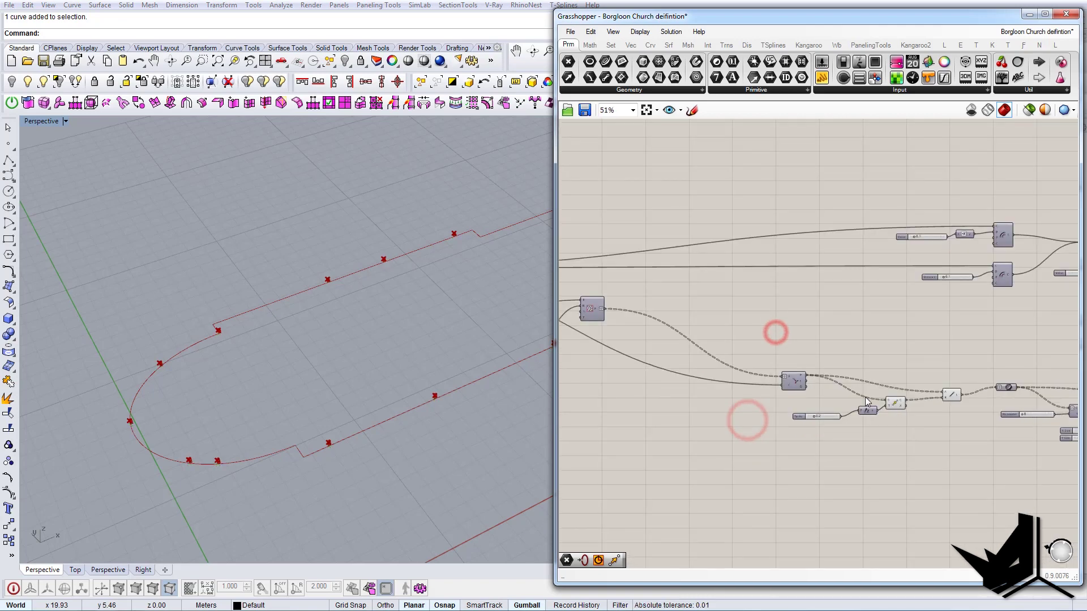
# Turn off the preview of the Move component driven by the 0.2 Factor slider and examine the bare spacers along the outline curve.
pyautogui.scroll(4, 902, 406)
pyautogui.click(887, 395)
pyautogui.rightClick(887, 395)
pyautogui.click(904, 419)
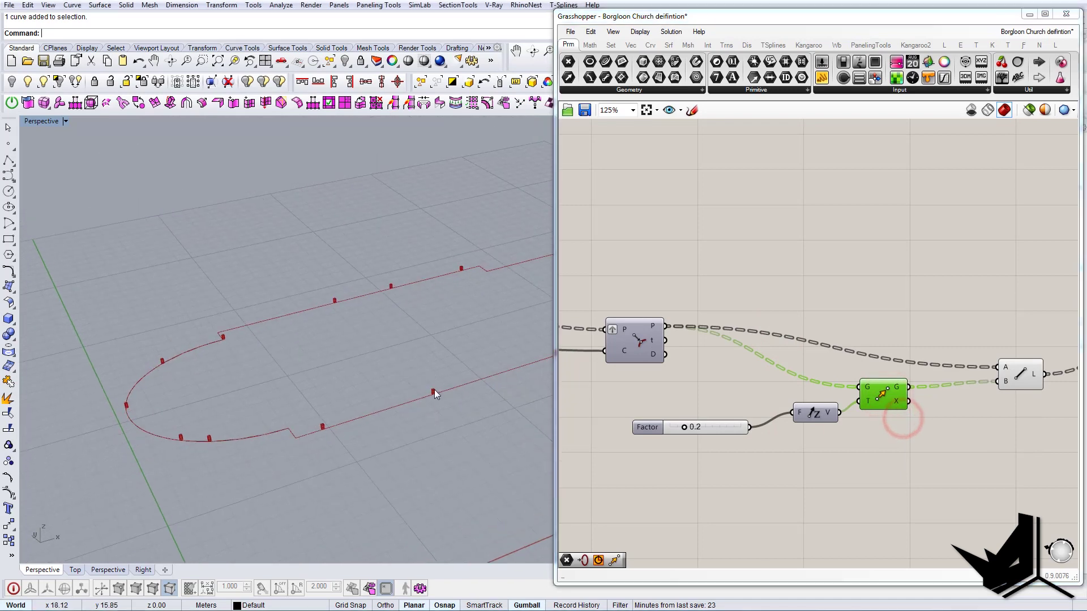
pyautogui.scroll(5, 433, 389)
pyautogui.scroll(-5, 427, 405)
pyautogui.moveTo(432, 400); pyautogui.dragTo(333, 442, button='right')
pyautogui.scroll(8, 477, 408)
pyautogui.scroll(-4, 447, 428)
pyautogui.click(333, 443)
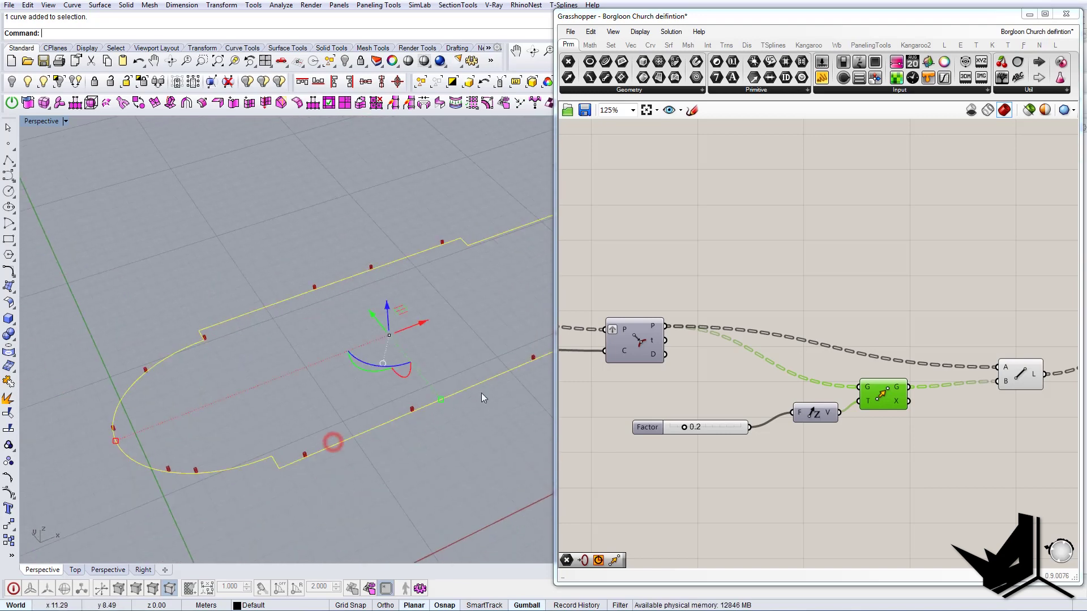
# Turn on the preview of the lower Offset component driven by the 0.1 Distance slider and view its curve beside the outline.
pyautogui.scroll(-6, 796, 463)
pyautogui.moveTo(894, 429); pyautogui.dragTo(905, 406, button='right')
pyautogui.moveTo(721, 383); pyautogui.dragTo(756, 390, button='right')
pyautogui.scroll(9, 651, 387)
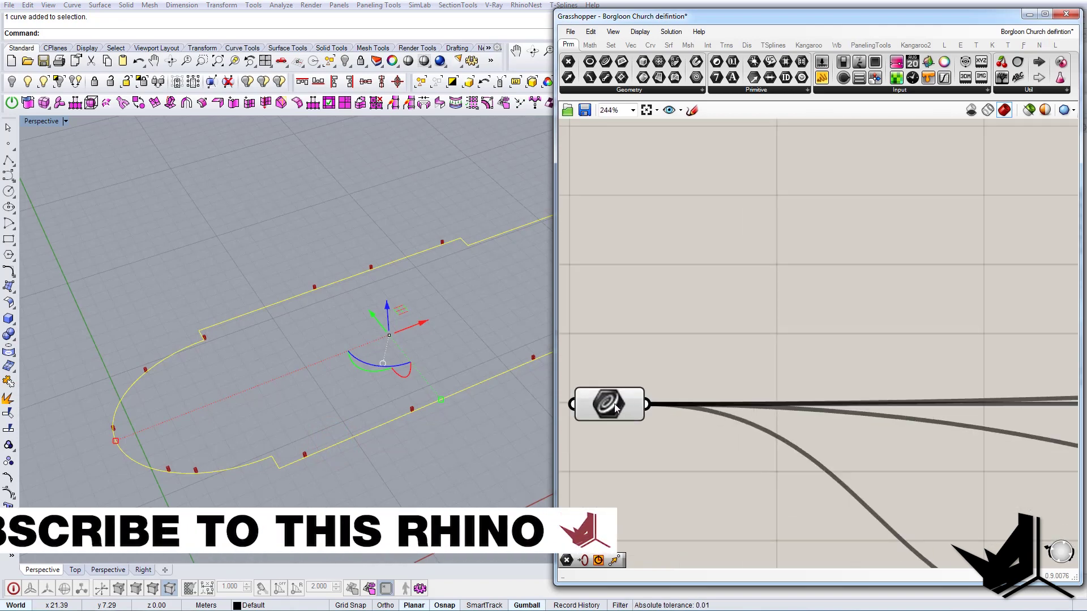
pyautogui.scroll(-4, 616, 407)
pyautogui.moveTo(977, 430); pyautogui.dragTo(572, 424, button='right')
pyautogui.scroll(3, 1004, 414)
pyautogui.moveTo(1011, 414); pyautogui.dragTo(683, 417, button='right')
pyautogui.moveTo(921, 407); pyautogui.dragTo(674, 405, button='right')
pyautogui.click(826, 406)
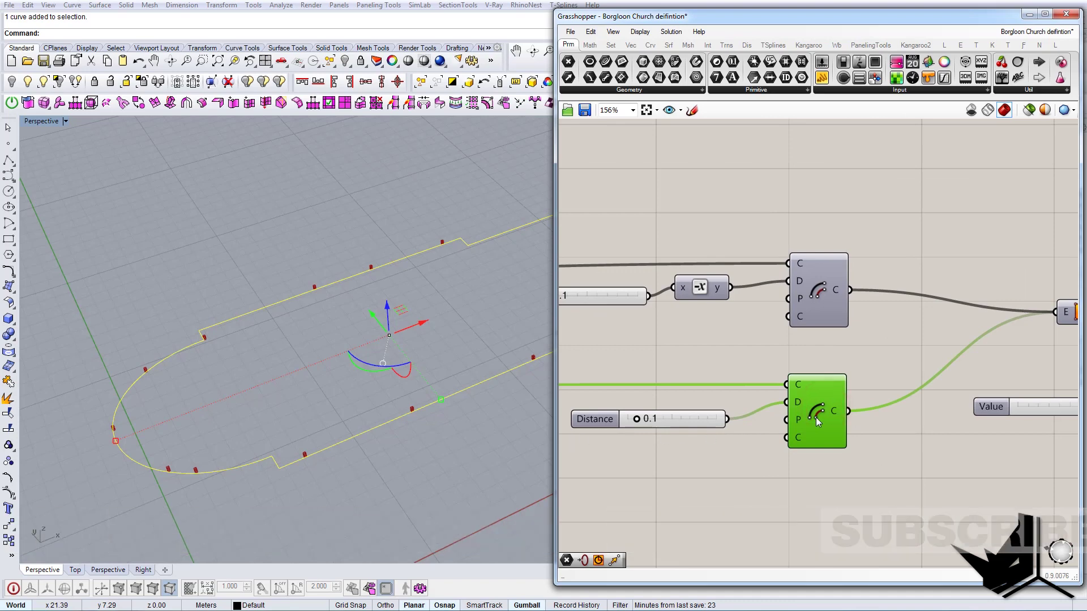
pyautogui.rightClick(818, 405)
pyautogui.click(854, 358)
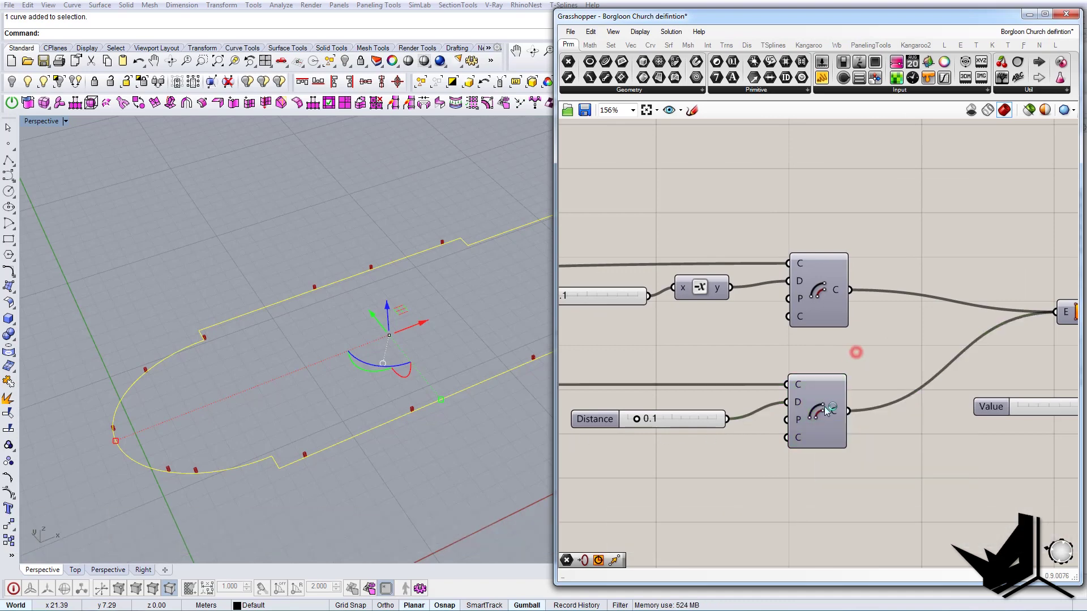
pyautogui.rightClick(827, 410)
pyautogui.click(843, 431)
pyautogui.scroll(10, 415, 441)
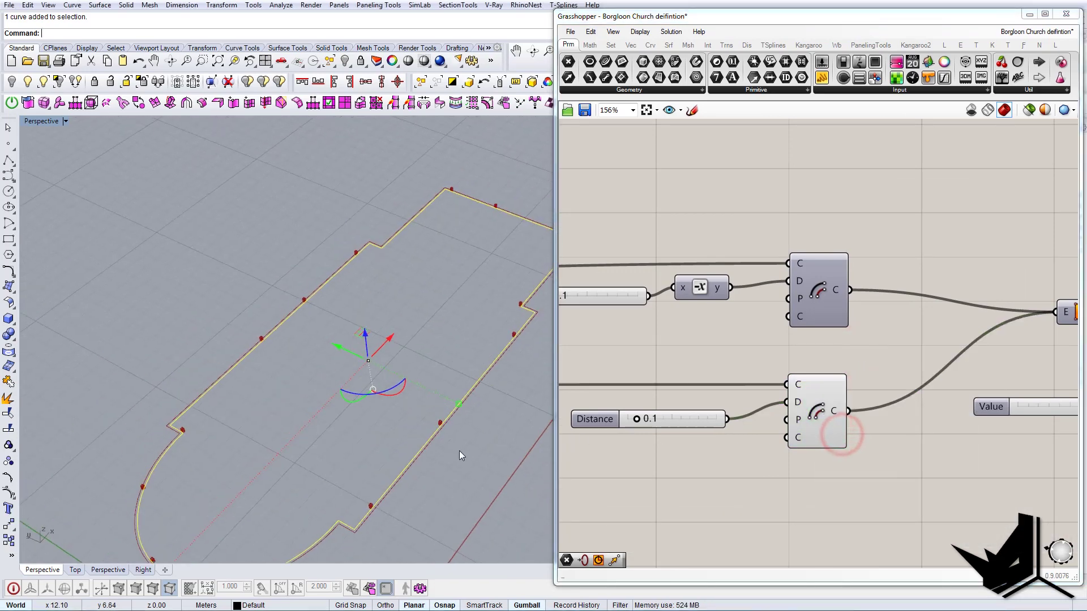
pyautogui.moveTo(494, 324); pyautogui.dragTo(485, 288, button='right')
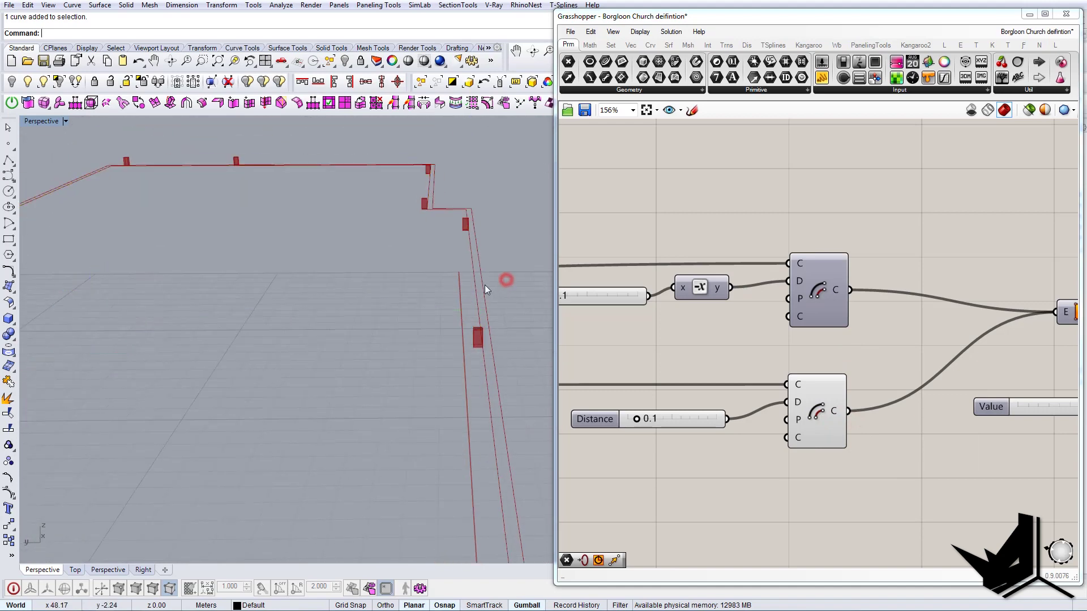
# Turn on the preview of the upper Offset component and align its Negative component with the Value slider.
pyautogui.click(821, 290)
pyautogui.rightClick(824, 309)
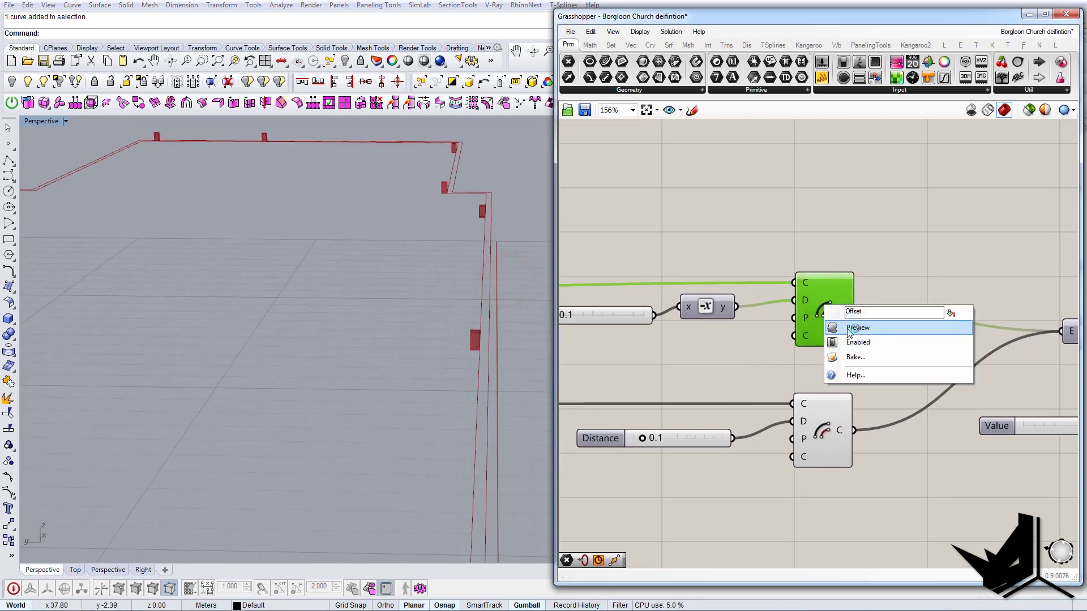
pyautogui.click(847, 328)
pyautogui.moveTo(662, 344); pyautogui.dragTo(788, 358, button='right')
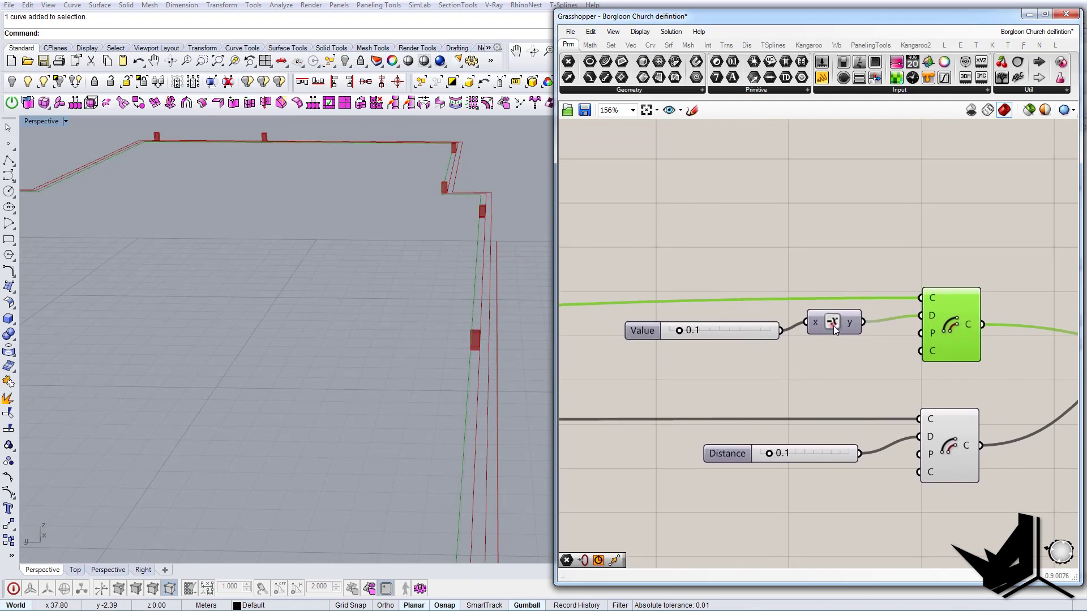
pyautogui.moveTo(833, 325); pyautogui.dragTo(838, 335)
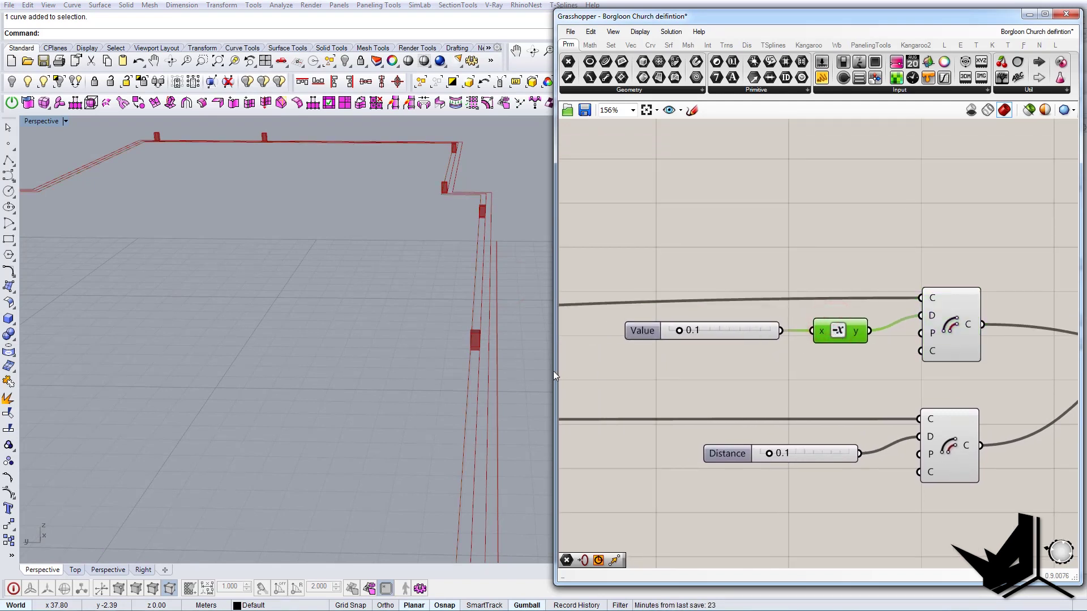
pyautogui.moveTo(512, 372); pyautogui.dragTo(473, 376, button='right')
pyautogui.click(807, 383)
pyautogui.moveTo(793, 368); pyautogui.dragTo(818, 364, button='right')
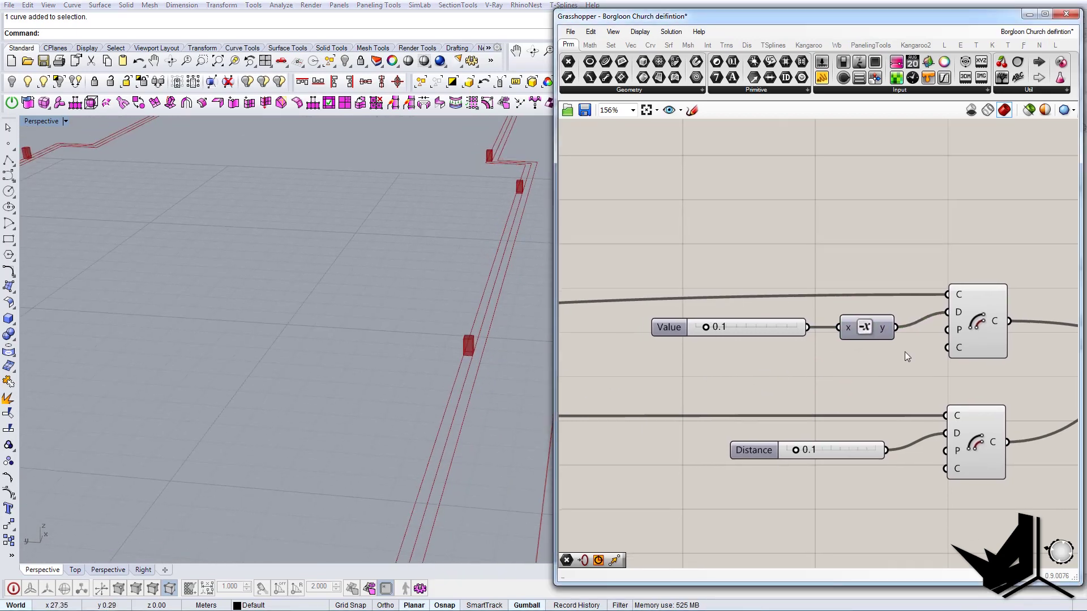
# Highlight each Offset component in turn to compare the offset curves on either side of the outline.
pyautogui.click(989, 318)
pyautogui.click(983, 444)
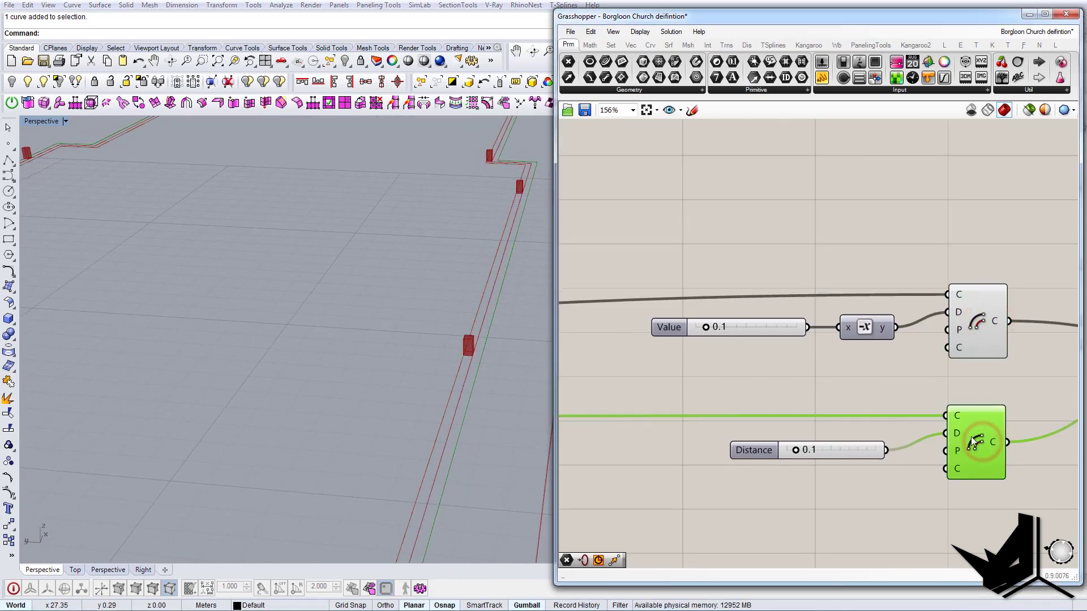
pyautogui.moveTo(482, 414); pyautogui.dragTo(455, 387, button='right')
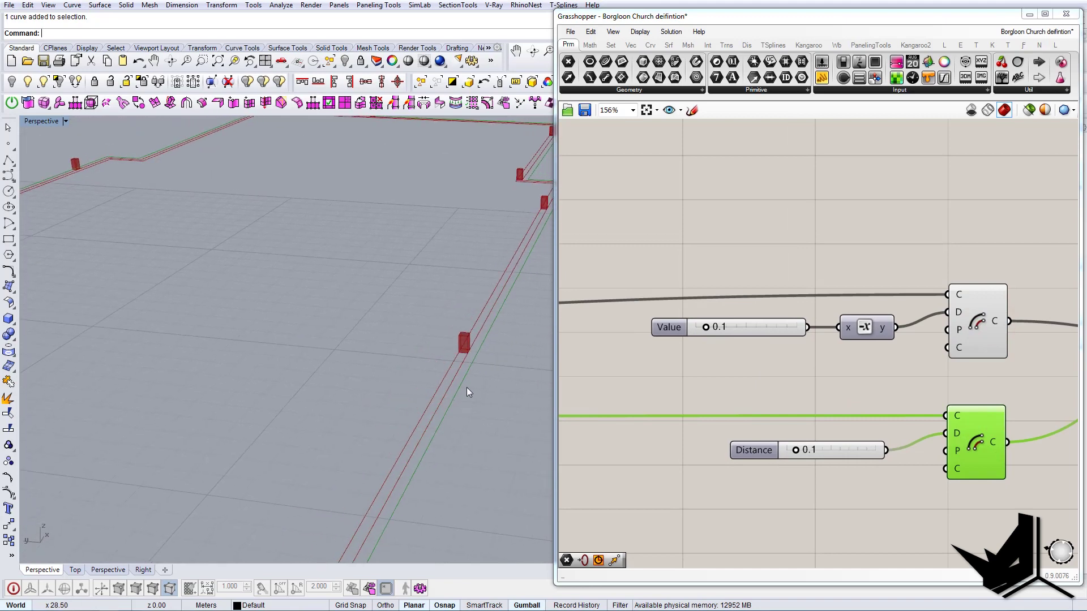
pyautogui.click(991, 324)
# Turn off the preview of the source Curve parameter at the start of the definition.
pyautogui.scroll(-10, 908, 362)
pyautogui.scroll(8, 814, 368)
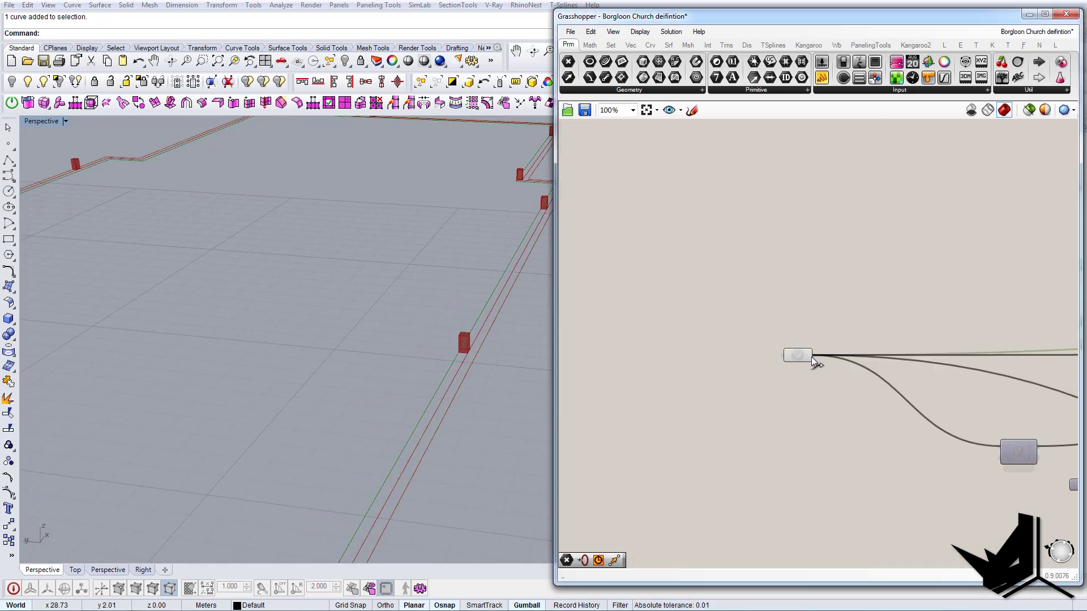
pyautogui.scroll(1, 813, 362)
pyautogui.click(807, 357)
pyautogui.rightClick(800, 359)
pyautogui.click(822, 376)
# Hide the original outline curve in the Rhino viewport so only the two offset curves and spacers are displayed.
pyautogui.moveTo(432, 374); pyautogui.dragTo(422, 375, button='right')
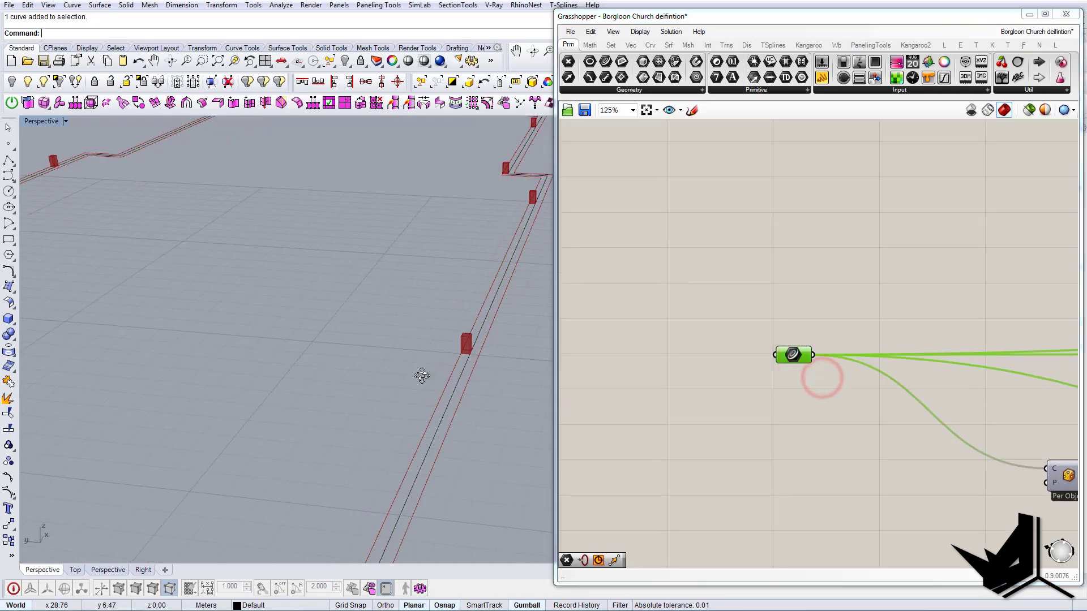
pyautogui.click(453, 380)
pyautogui.click(11, 82)
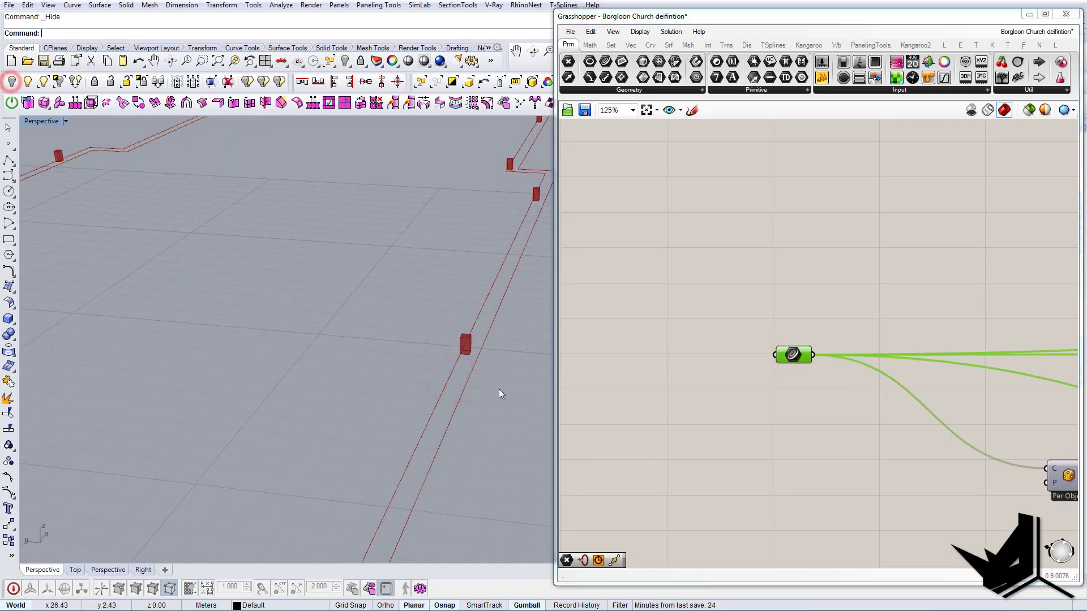
pyautogui.keyDown('shift'); pyautogui.moveTo(499, 389); pyautogui.dragTo(440, 358, button='right'); pyautogui.keyUp('shift')
# Follow the two Offset outputs through the definition to the Boundary Surfaces component and inspect both offset curves around the outline.
pyautogui.scroll(-5, 440, 359)
pyautogui.moveTo(818, 398); pyautogui.dragTo(687, 391, button='right')
pyautogui.scroll(-5, 687, 391)
pyautogui.scroll(3, 963, 389)
pyautogui.moveTo(963, 389); pyautogui.dragTo(720, 396, button='right')
pyautogui.scroll(-6, 731, 390)
pyautogui.scroll(6, 890, 370)
pyautogui.scroll(3, 682, 386)
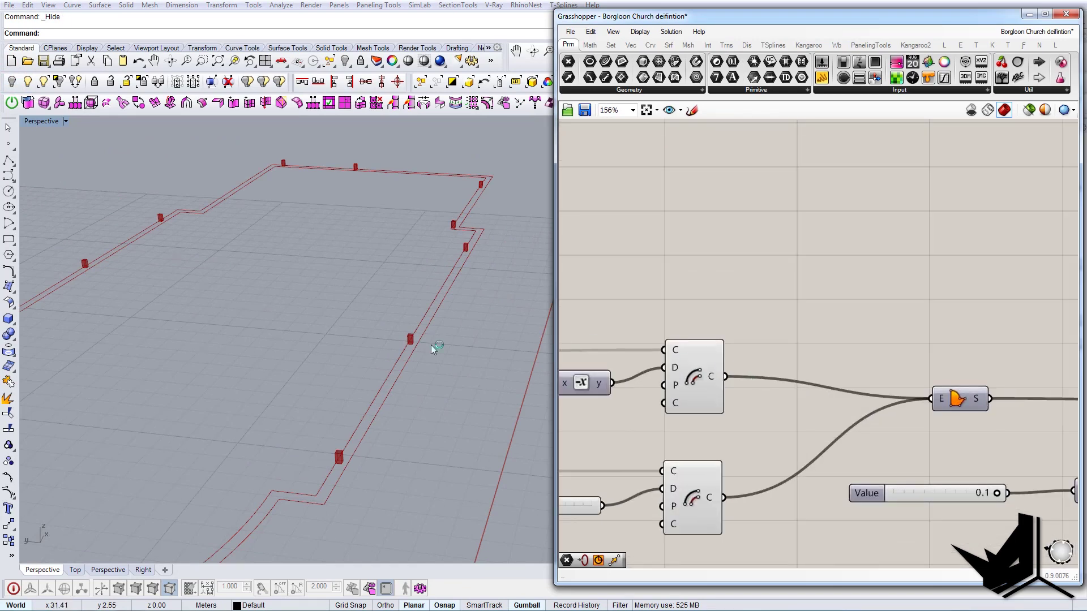
pyautogui.moveTo(400, 356); pyautogui.dragTo(390, 368, button='right')
# Turn on the preview of the Boundary Surfaces component fed by the two offset curves.
pyautogui.moveTo(947, 403); pyautogui.dragTo(824, 405, button='right')
pyautogui.scroll(3, 832, 405)
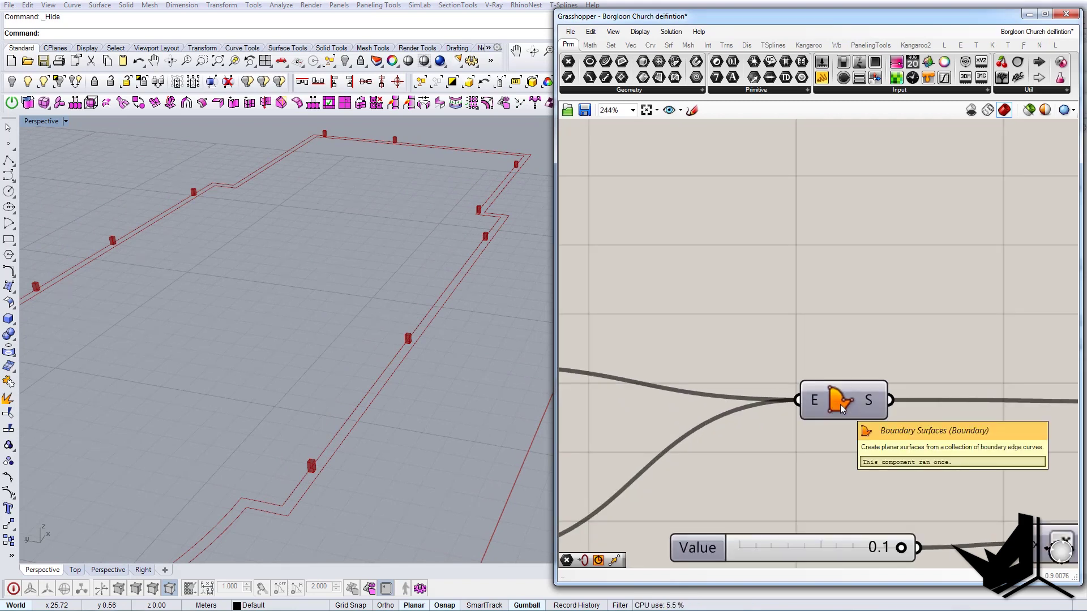
pyautogui.middleClick(837, 405)
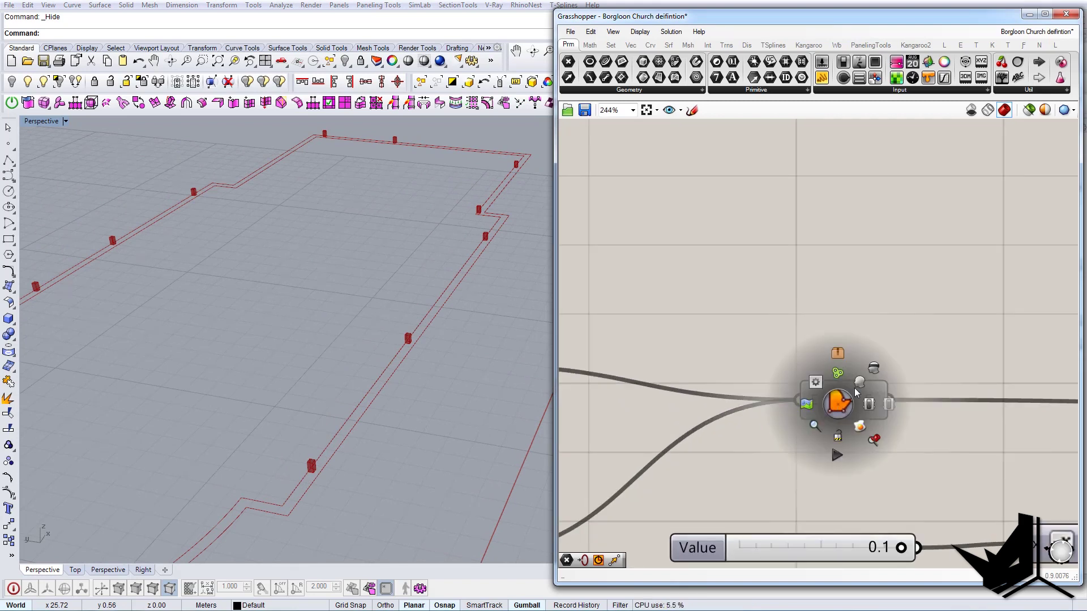
pyautogui.click(859, 385)
pyautogui.click(848, 403)
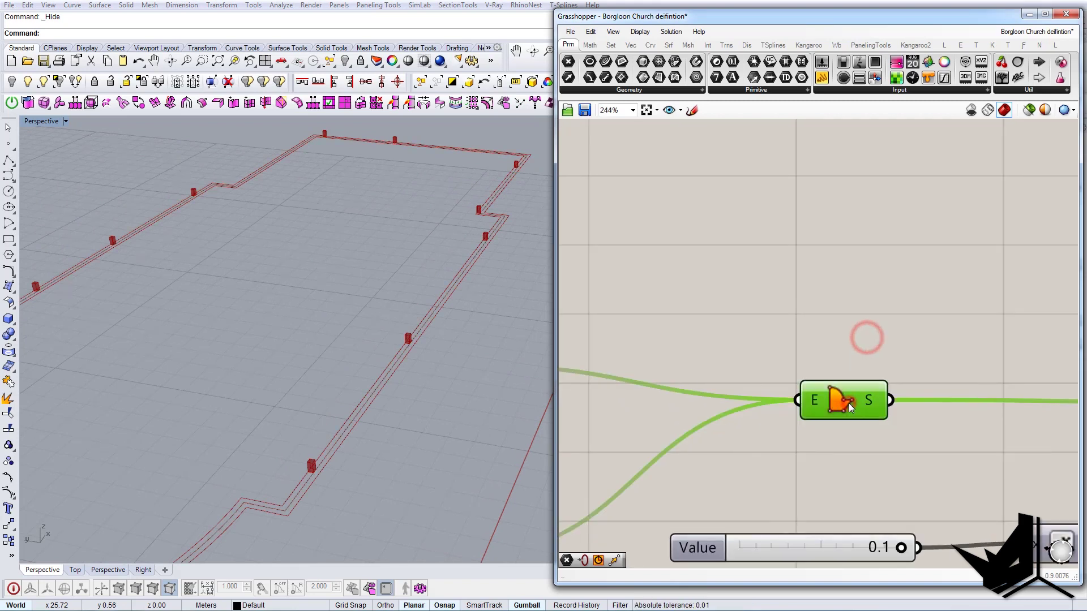
pyautogui.rightClick(848, 403)
pyautogui.click(871, 426)
pyautogui.moveTo(808, 348); pyautogui.dragTo(819, 353, button='right')
pyautogui.click(814, 340)
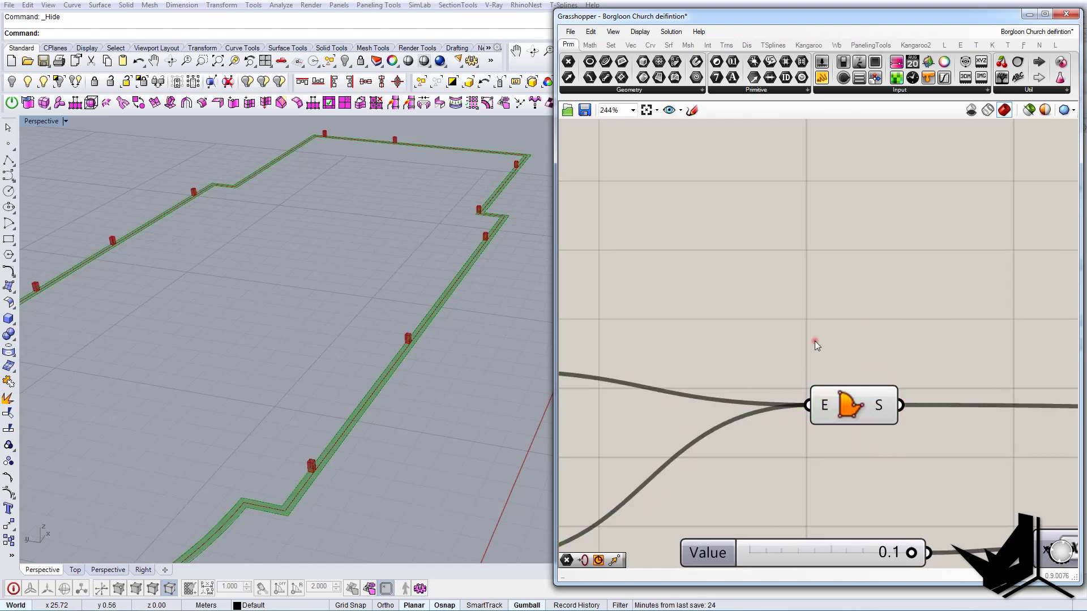
# Highlight the Boundary Surfaces component and examine the planar strip between the offset curves beneath the spacers.
pyautogui.click(853, 405)
pyautogui.moveTo(456, 346); pyautogui.dragTo(424, 386, button='right')
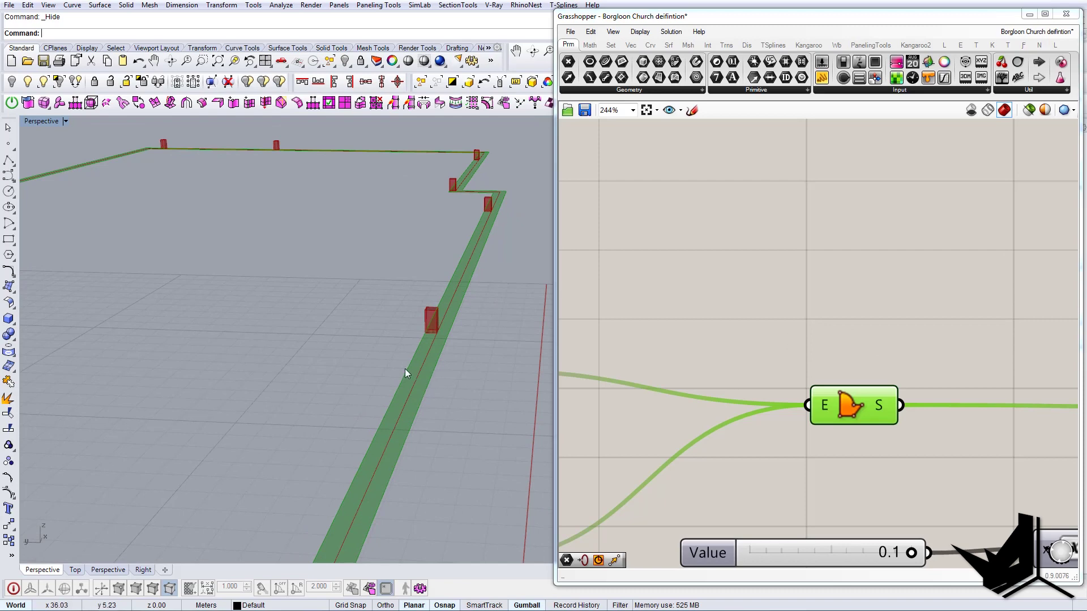
pyautogui.scroll(-5, 894, 359)
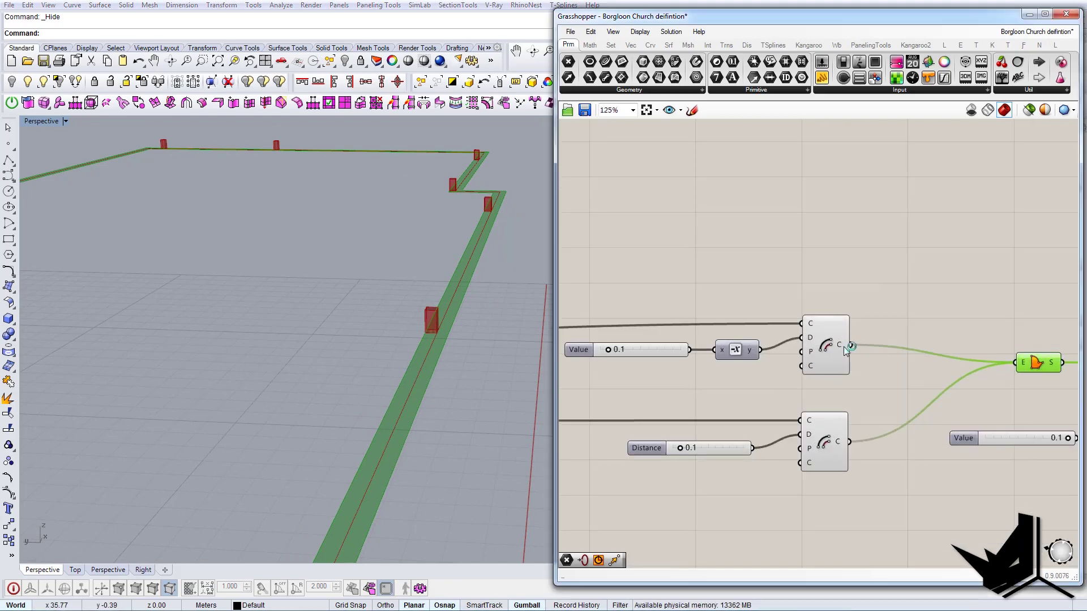
pyautogui.moveTo(950, 377); pyautogui.dragTo(768, 385, button='right')
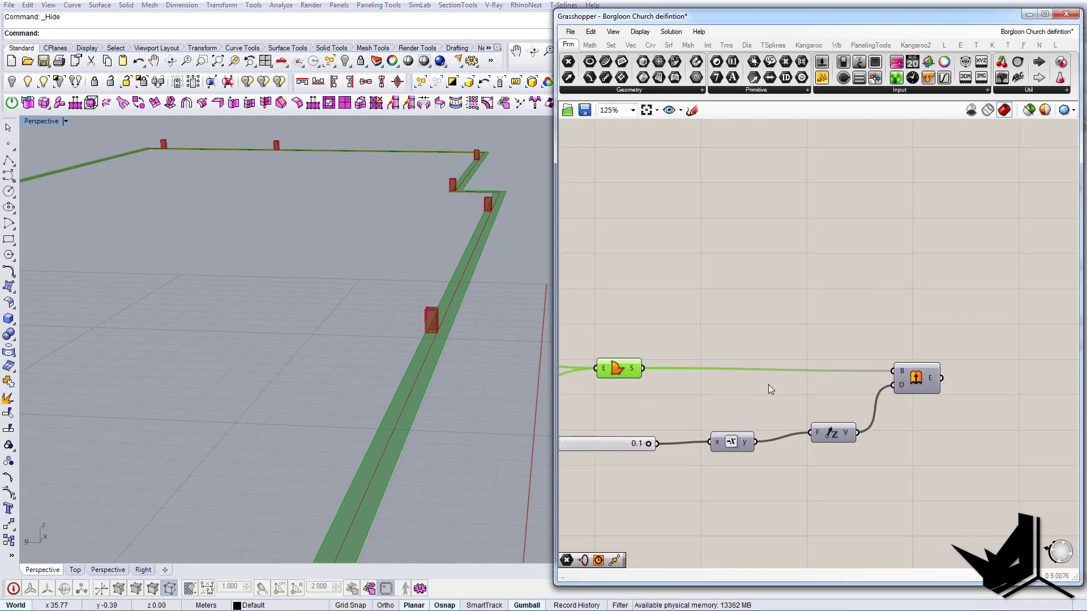
pyautogui.moveTo(471, 380); pyautogui.dragTo(466, 376, button='right')
pyautogui.click(774, 327)
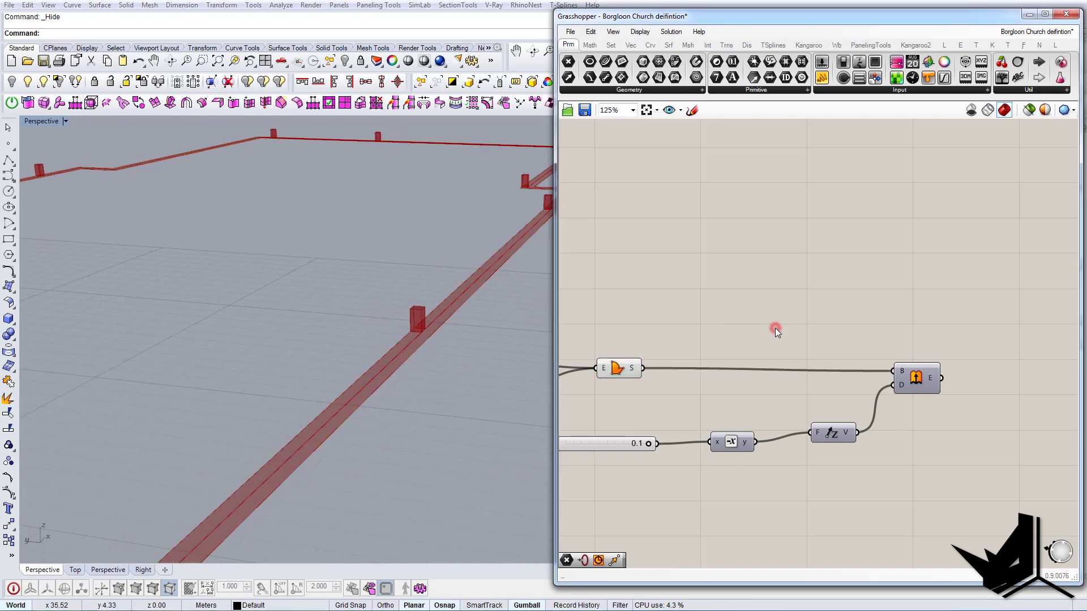
# Turn on the preview of the Extrude component connected to the boundary surface.
pyautogui.moveTo(743, 348); pyautogui.dragTo(776, 358, button='right')
pyautogui.rightClick(946, 388)
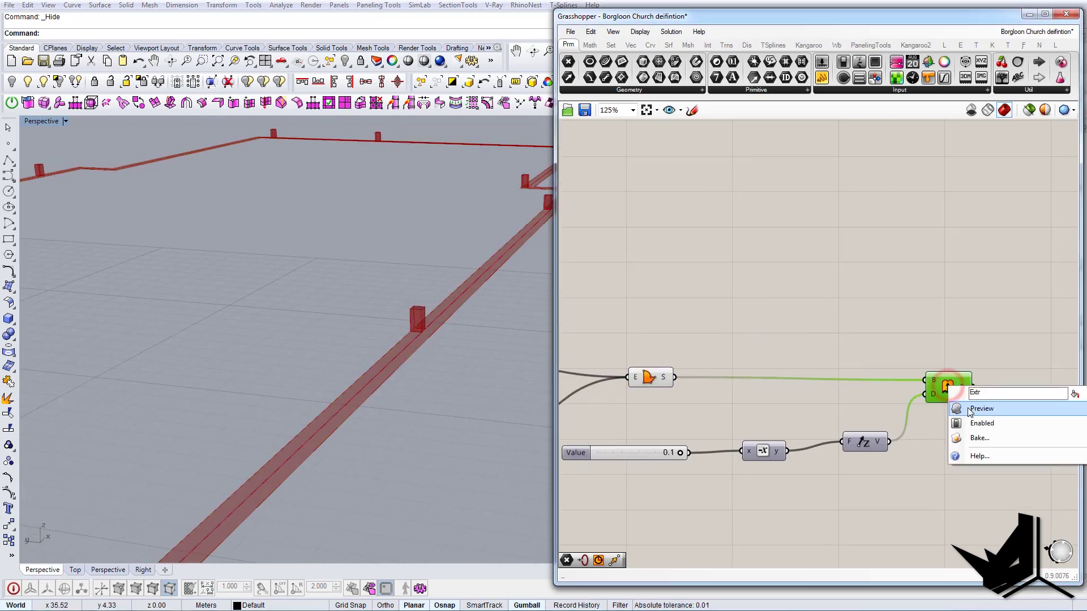
pyautogui.click(970, 408)
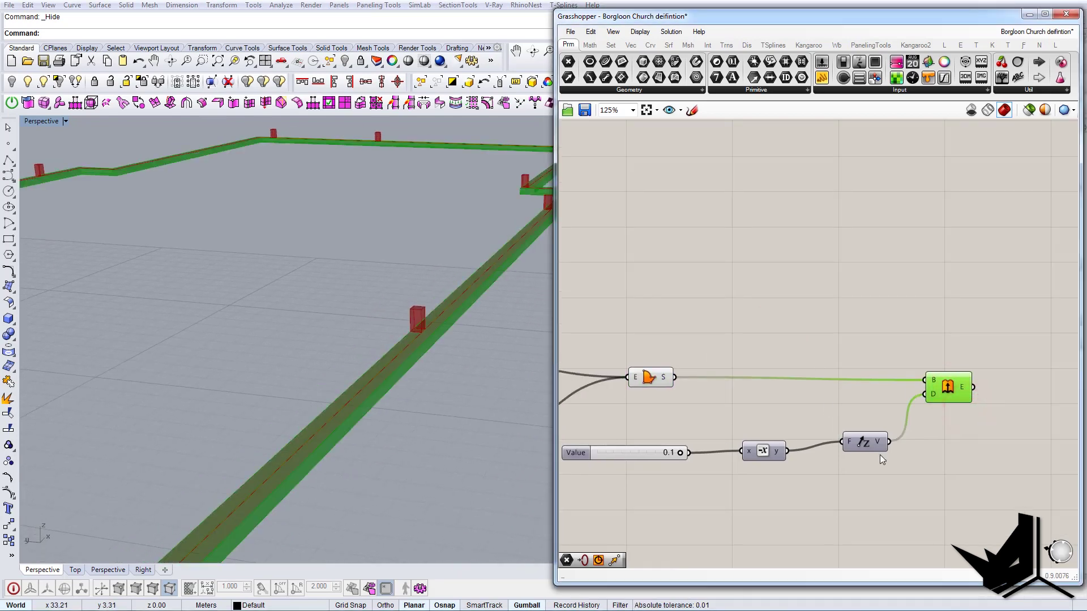
# Examine the Value, Negative and Unit Z inputs of the extrusion and the extruded slat around the whole outline.
pyautogui.moveTo(660, 456); pyautogui.dragTo(709, 449, button='right')
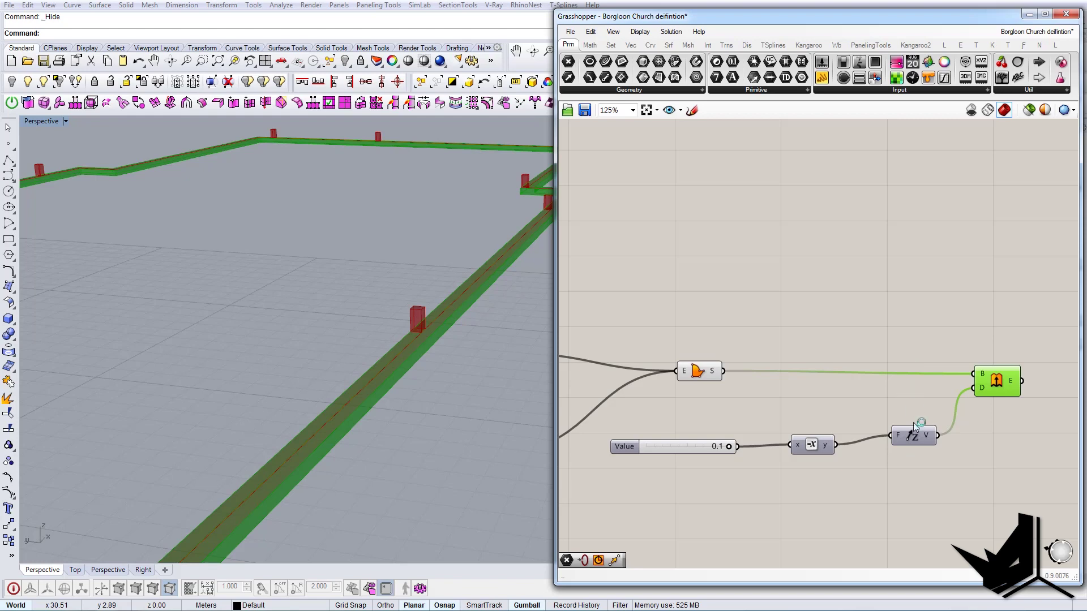
pyautogui.moveTo(862, 451); pyautogui.dragTo(904, 457, button='right')
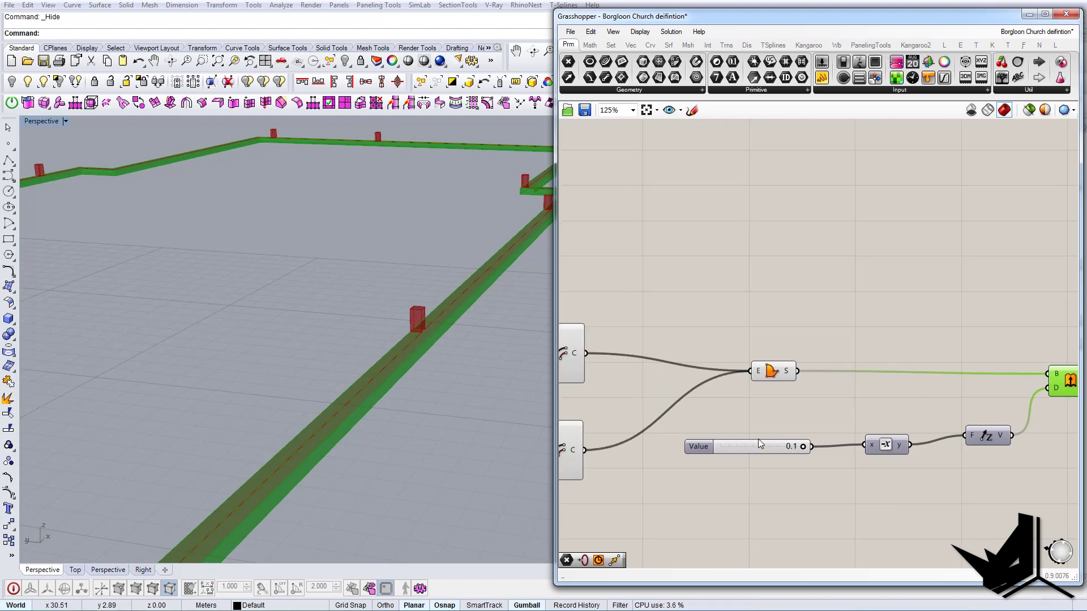
pyautogui.moveTo(427, 396); pyautogui.dragTo(449, 386, button='right')
pyautogui.click(472, 354)
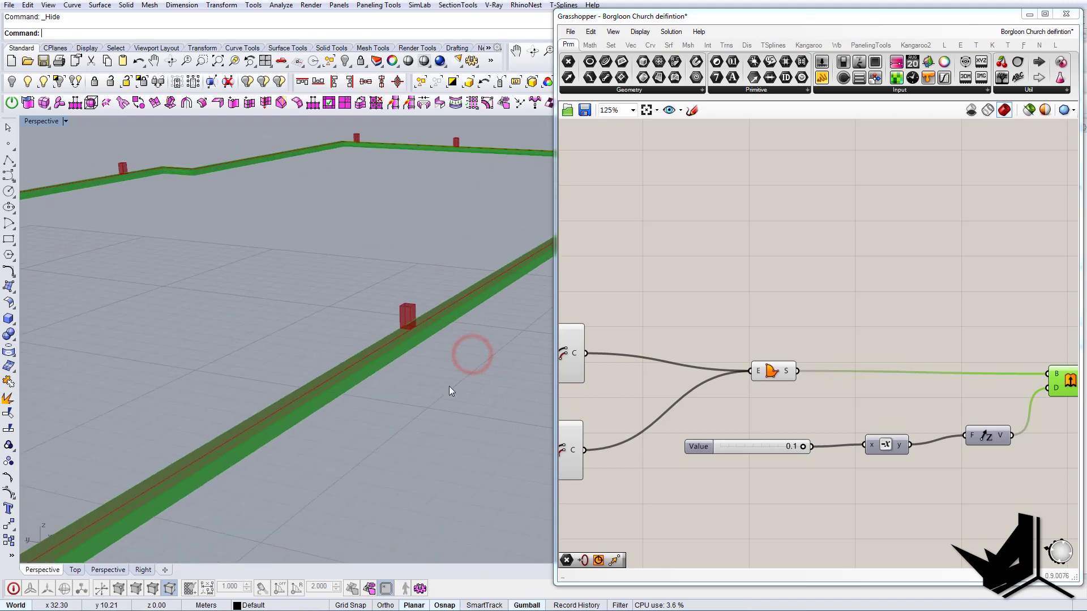
pyautogui.scroll(-6, 449, 386)
pyautogui.moveTo(443, 223); pyautogui.dragTo(386, 322, button='right')
# Bake the Extrude component's slat geometry onto Layer 04 with grouping turned on.
pyautogui.click(873, 327)
pyautogui.moveTo(873, 327); pyautogui.dragTo(837, 326, button='right')
pyautogui.click(1036, 380)
pyautogui.rightClick(1037, 381)
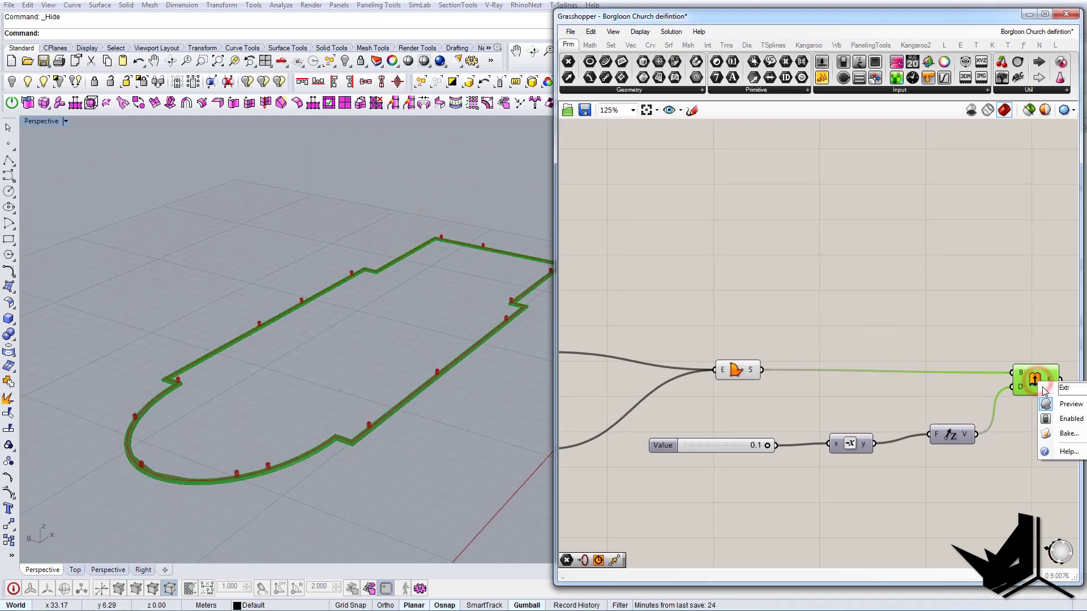
pyautogui.click(1067, 433)
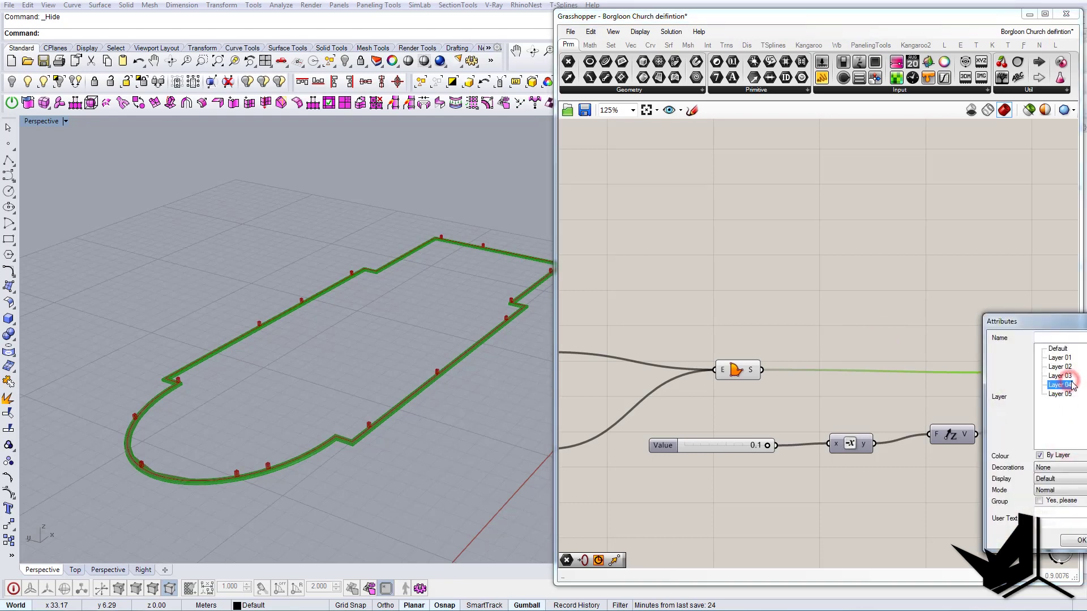
pyautogui.click(1078, 540)
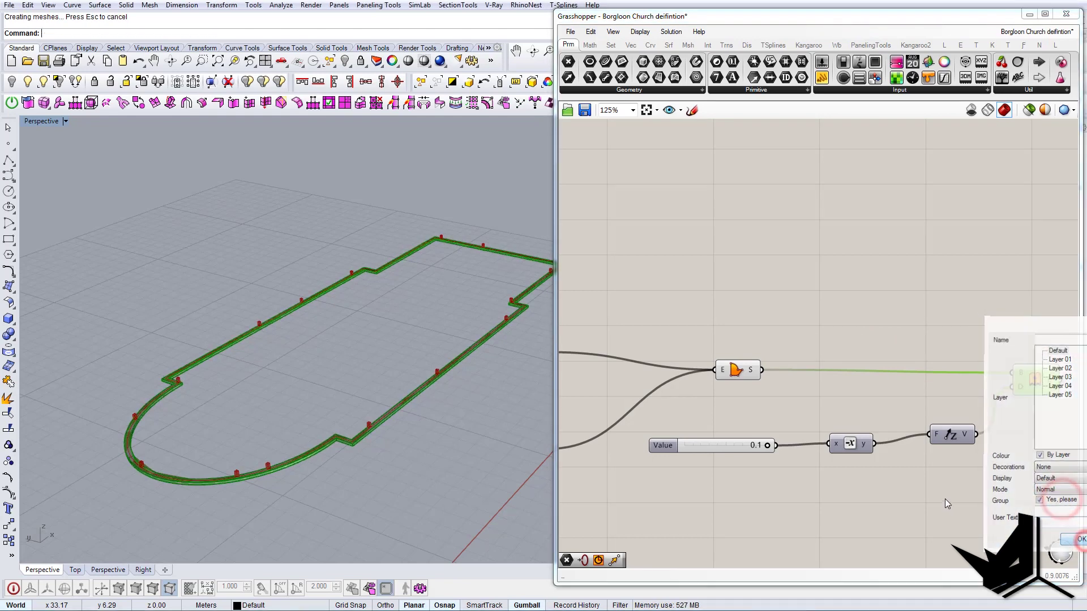
# Bake the capped rectangular spacers from the Cap component into the Rhino model.
pyautogui.scroll(-5, 831, 378)
pyautogui.scroll(6, 834, 383)
pyautogui.rightClick(910, 396)
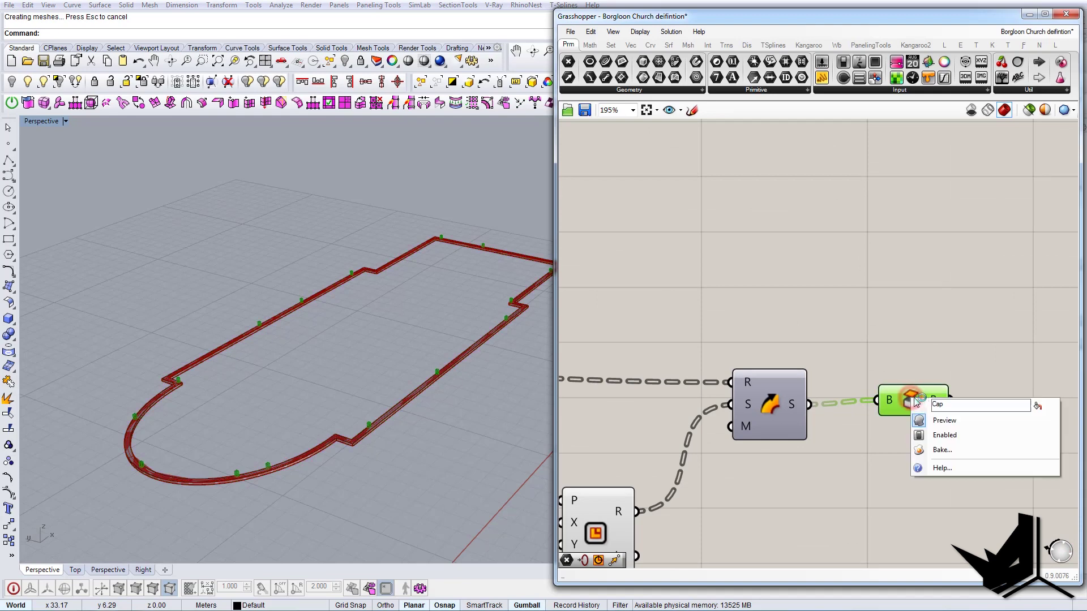
pyautogui.click(950, 451)
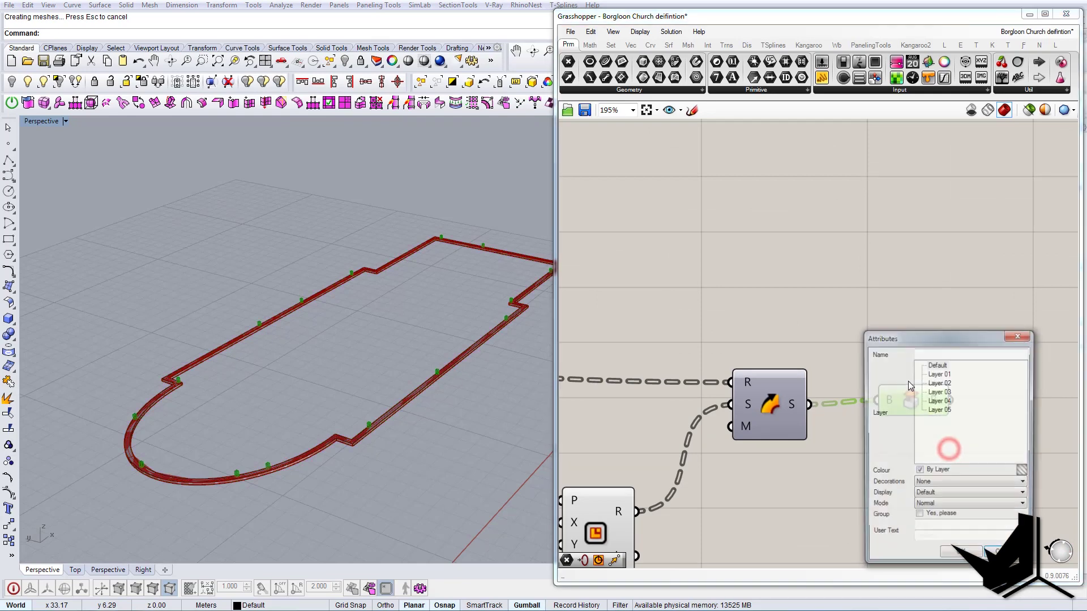
pyautogui.click(963, 556)
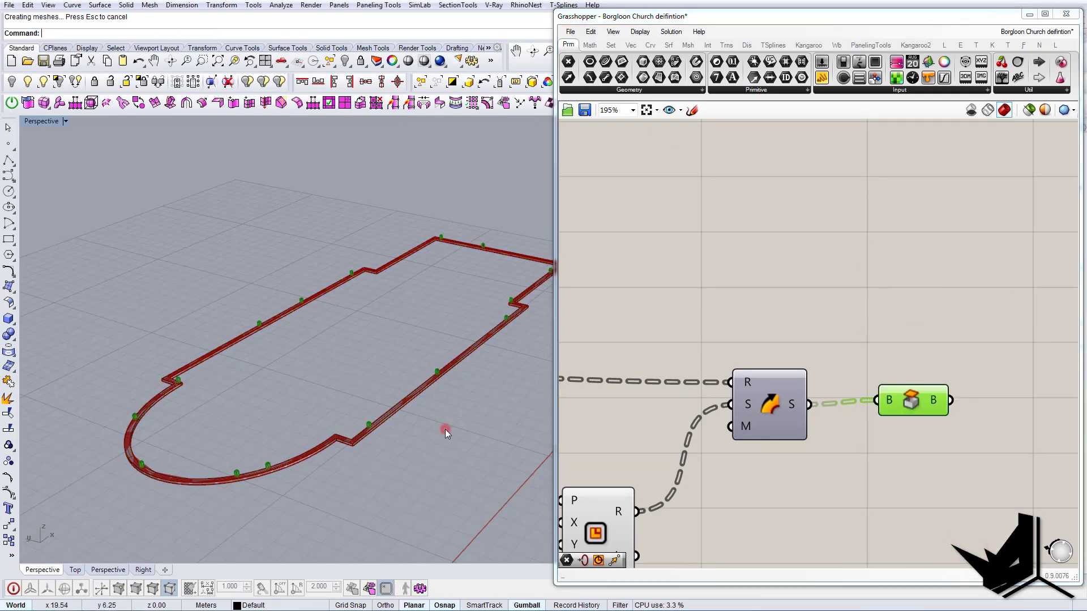
pyautogui.click(792, 289)
# Save the Borgloon Church Grasshopper definition and close its window to return to the Rhino model.
pyautogui.click(570, 31)
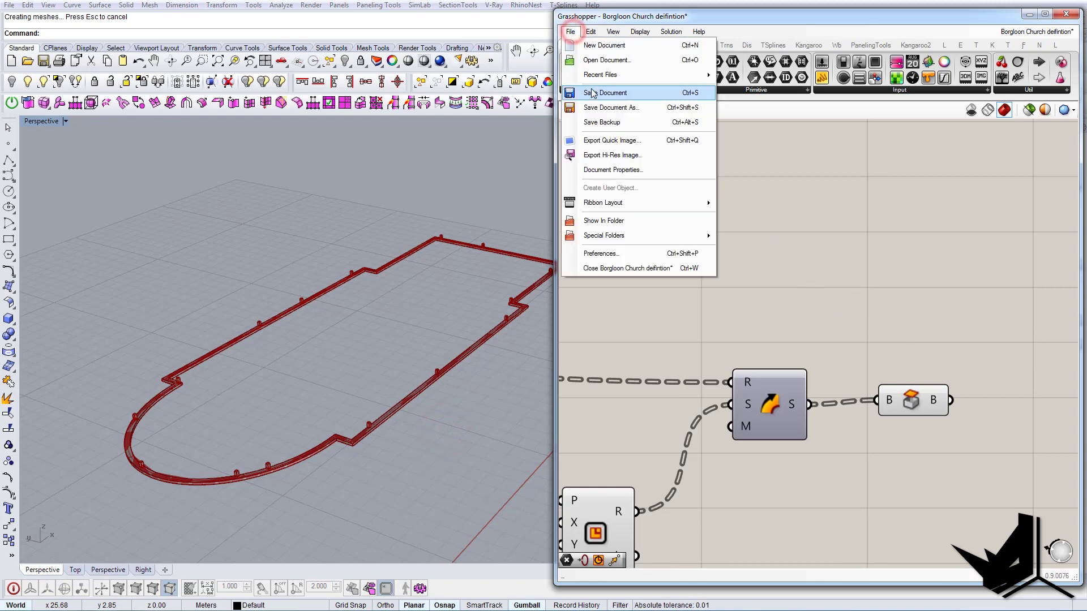
pyautogui.click(590, 89)
pyautogui.click(1065, 14)
pyautogui.moveTo(707, 208); pyautogui.dragTo(444, 310, button='right')
pyautogui.scroll(8, 585, 357)
pyautogui.moveTo(712, 384); pyautogui.dragTo(565, 368, button='right')
pyautogui.click(11, 81)
pyautogui.moveTo(430, 317); pyautogui.dragTo(540, 333, button='right')
pyautogui.hotkey('ctrl', 'z')
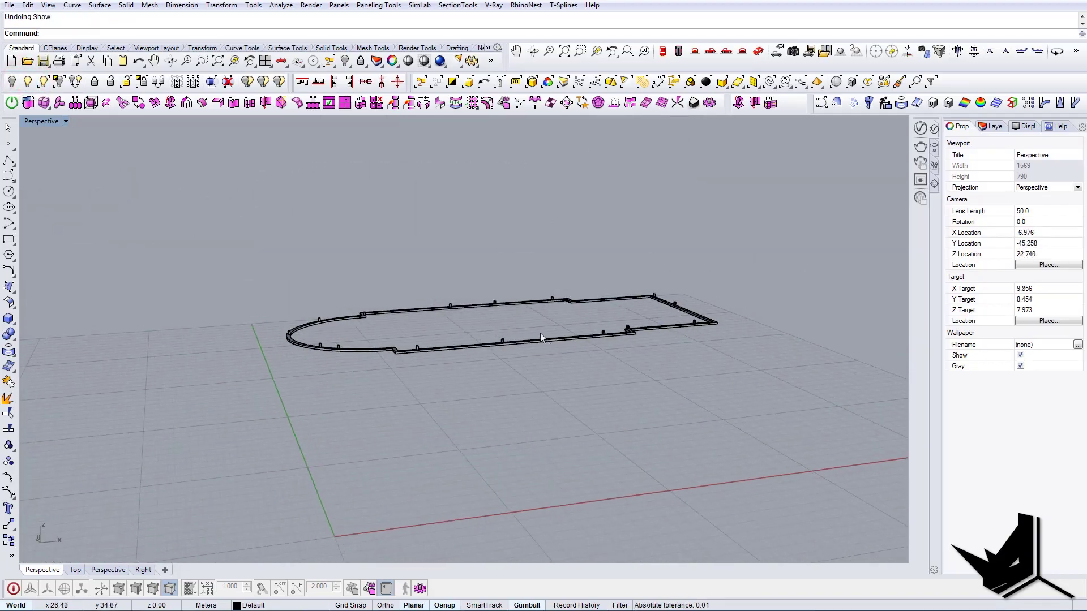
# Show all the hidden contour curves of the church around the baked slat and its spacers.
pyautogui.click(43, 80)
pyautogui.moveTo(233, 214); pyautogui.dragTo(530, 374, button='right')
pyautogui.scroll(6, 563, 409)
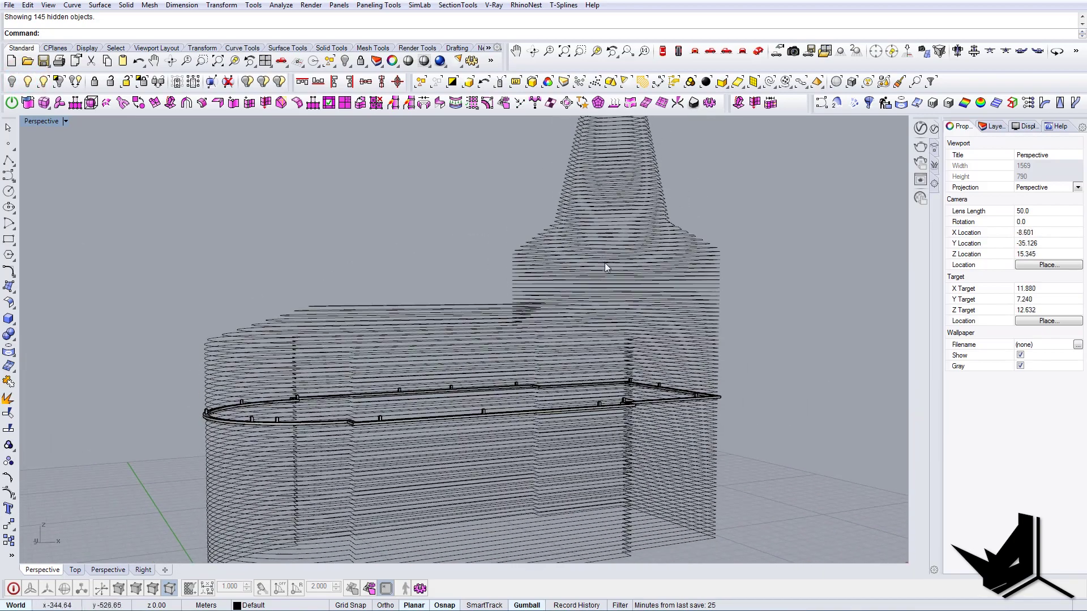
pyautogui.scroll(-3, 604, 267)
pyautogui.moveTo(605, 267); pyautogui.dragTo(617, 308, button='right')
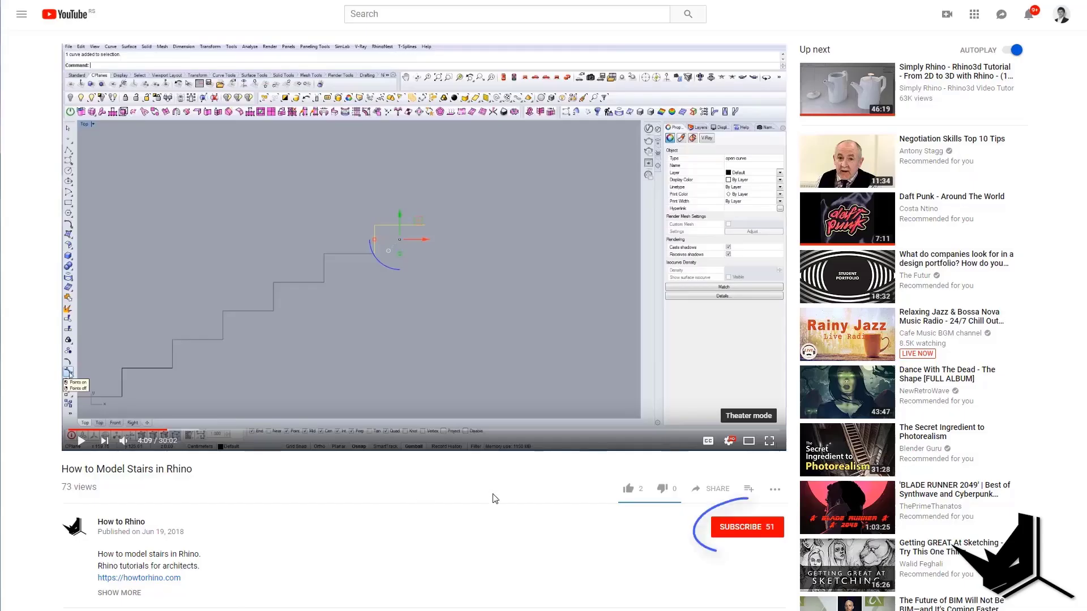
# Subscribe to the How to Rhino channel on the YouTube page.
pyautogui.click(757, 529)
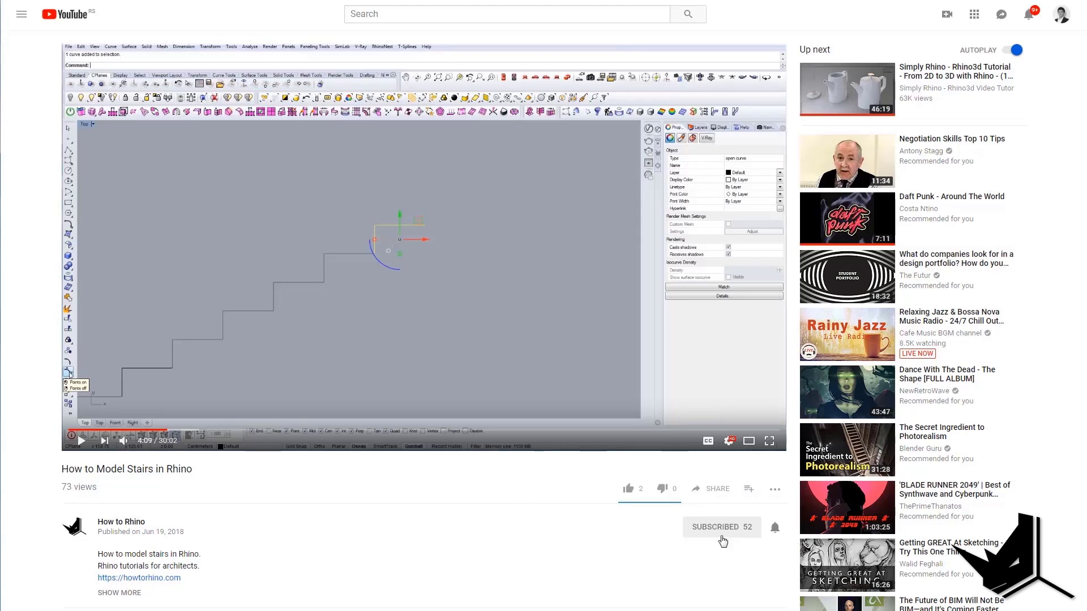